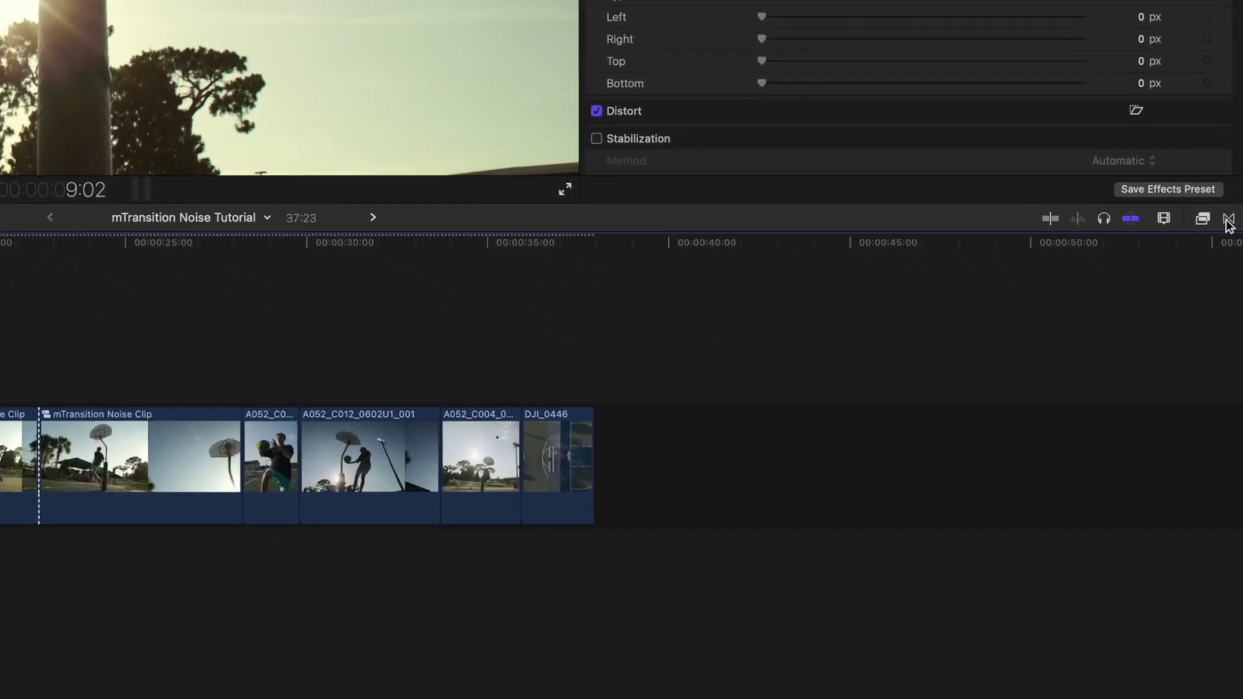
# Step: Browse the mTransition Noise transitions and preview several, including Color Blur Left and X-Ray Up
pyautogui.click(1233, 397)
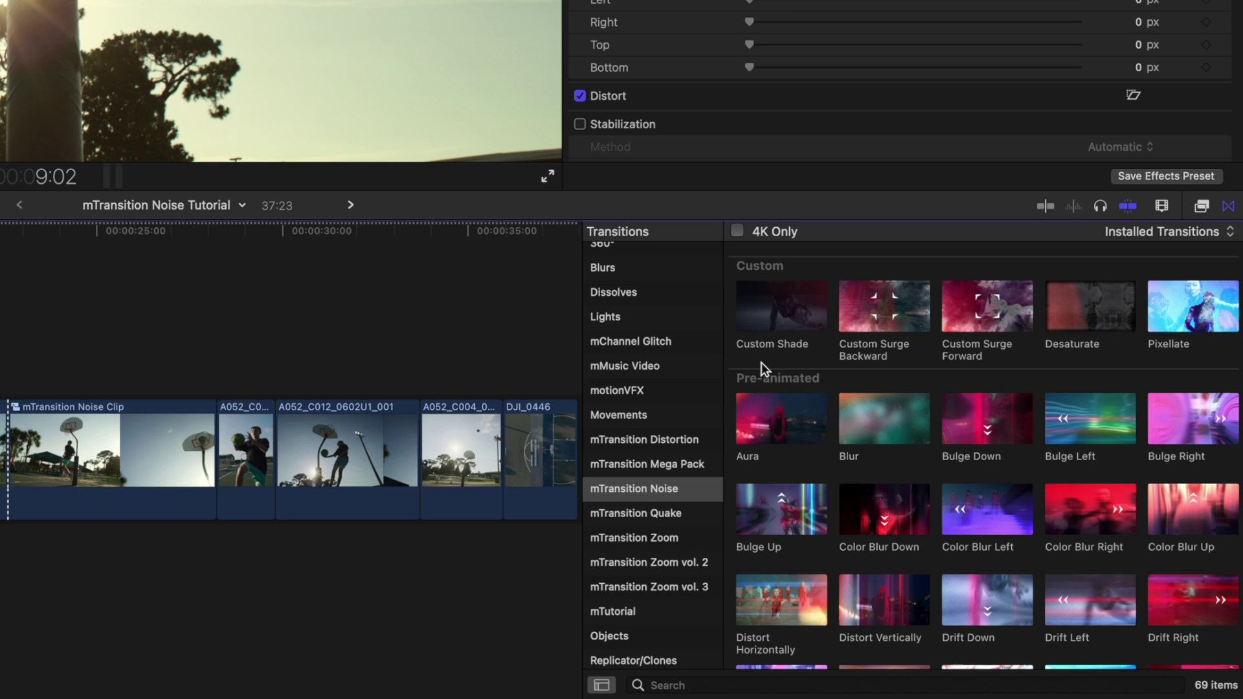
pyautogui.scroll(-2, 801, 355)
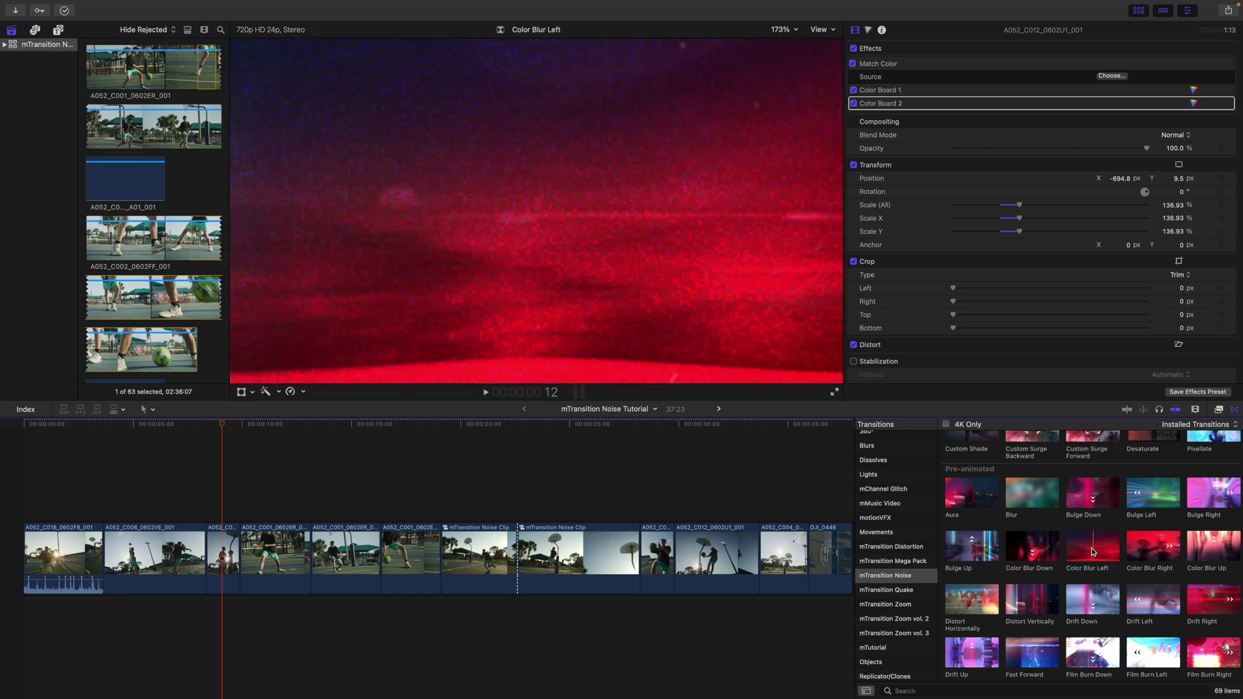
pyautogui.scroll(-1, 944, 549)
pyautogui.scroll(-10, 944, 550)
pyautogui.scroll(-5, 945, 549)
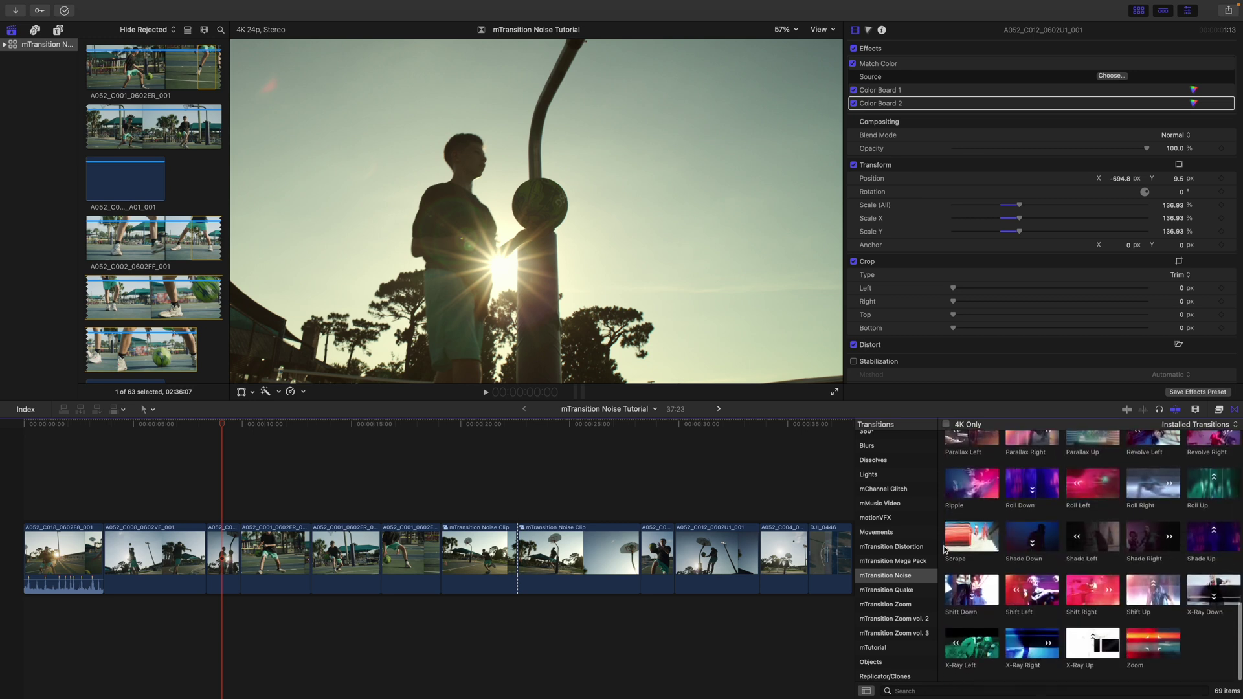
pyautogui.moveTo(971, 647)
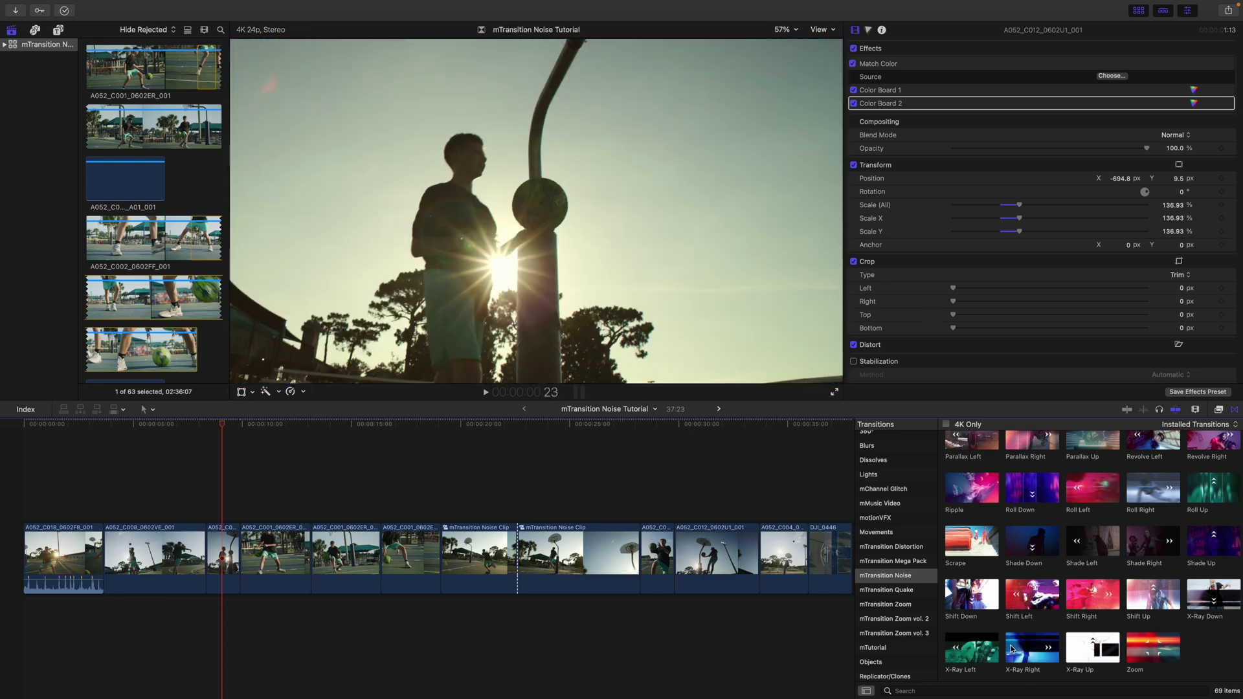
pyautogui.moveTo(1079, 646)
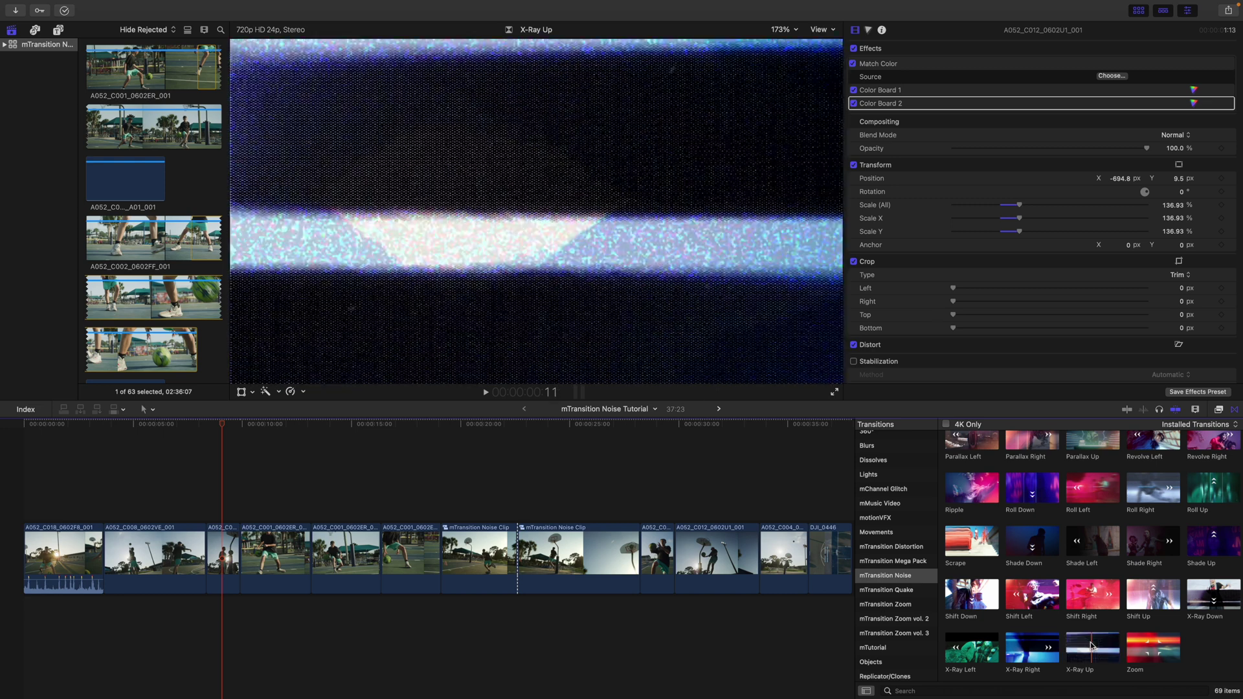
pyautogui.moveTo(1135, 652)
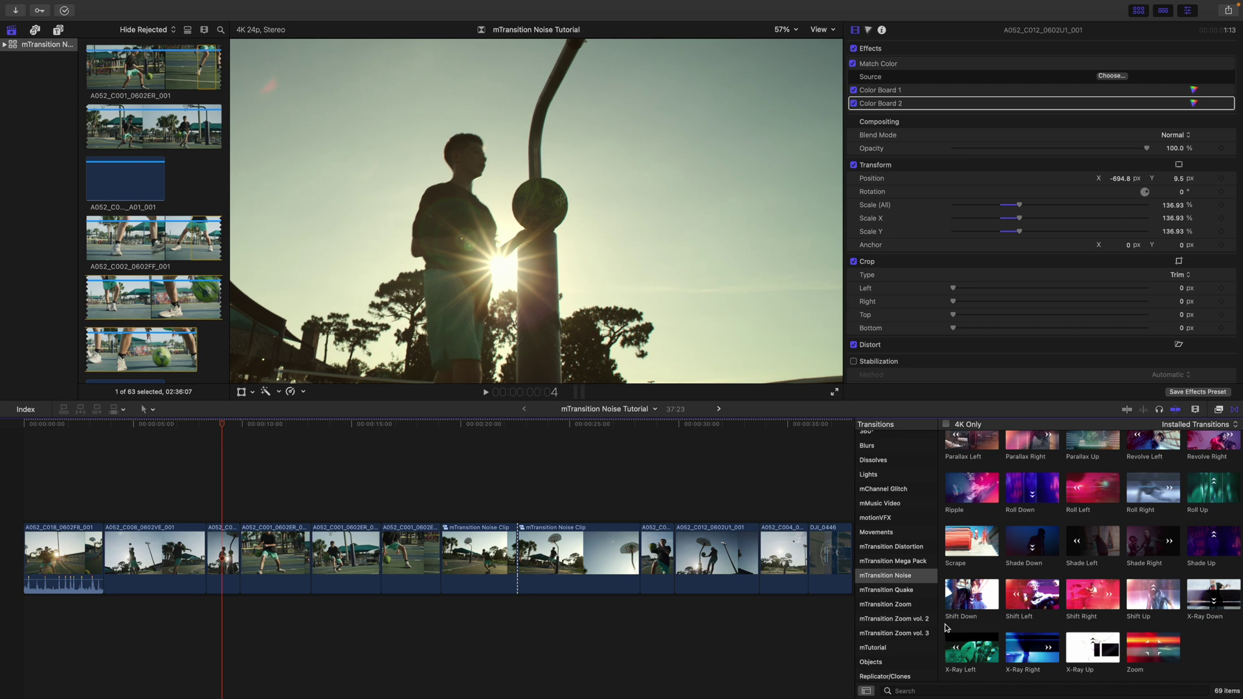
pyautogui.scroll(10, 946, 628)
pyautogui.scroll(3, 945, 626)
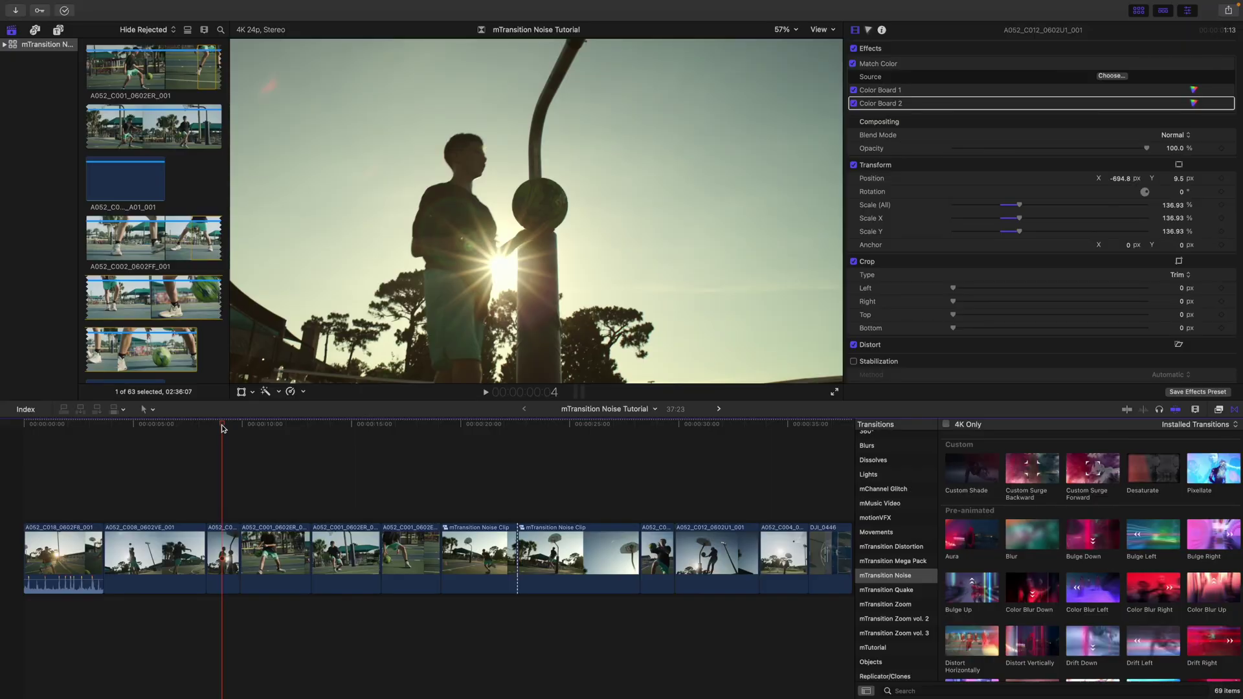
# Step: Add the Aura transition between the first two timeline clips and move the playhead onto it
pyautogui.click(23, 447)
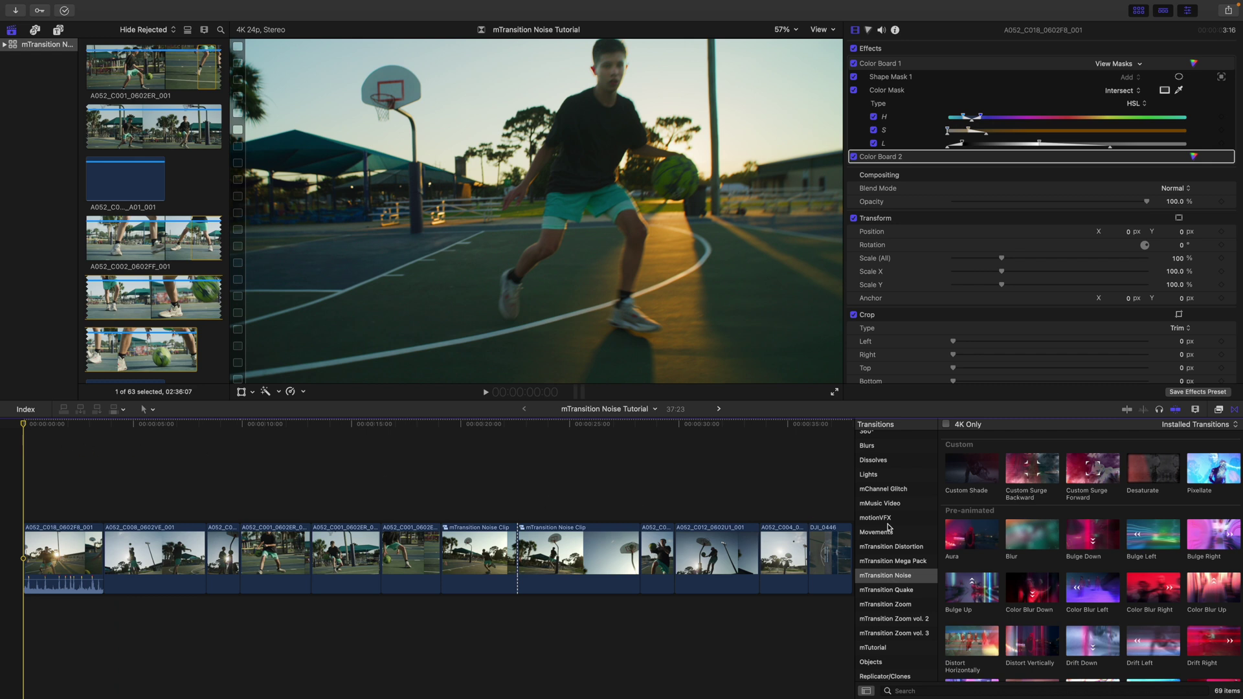
pyautogui.moveTo(971, 537); pyautogui.dragTo(94, 547)
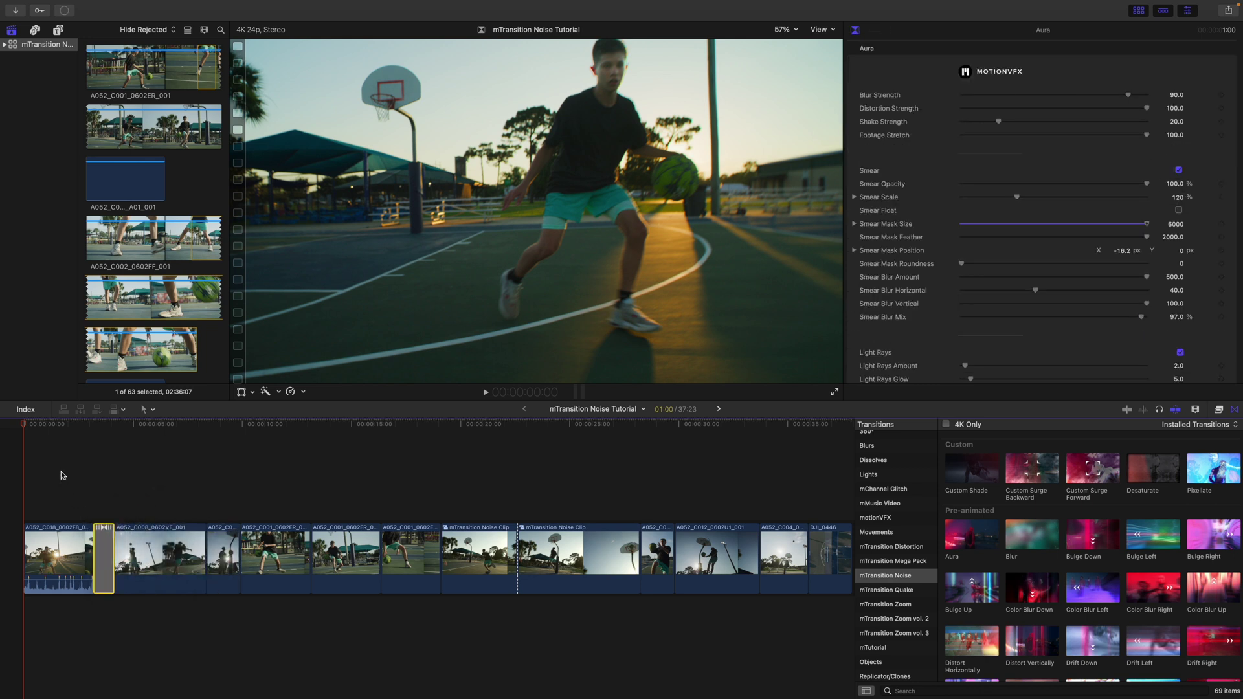
pyautogui.moveTo(26, 424); pyautogui.dragTo(102, 435)
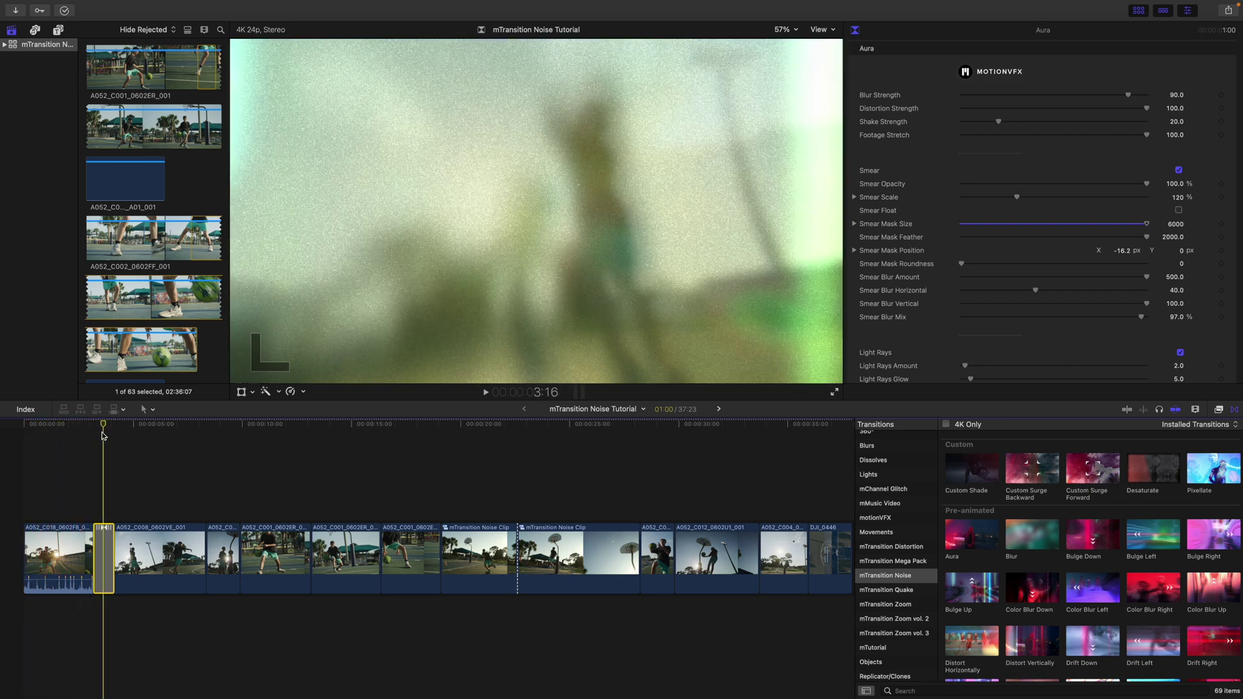
# Step: Step through the Aura transition frame by frame to examine its blur and light leaks
pyautogui.press('Left')
pyautogui.press('Left')
pyautogui.press('Left')
pyautogui.press('Left')
pyautogui.press('Left')
pyautogui.press('Left')
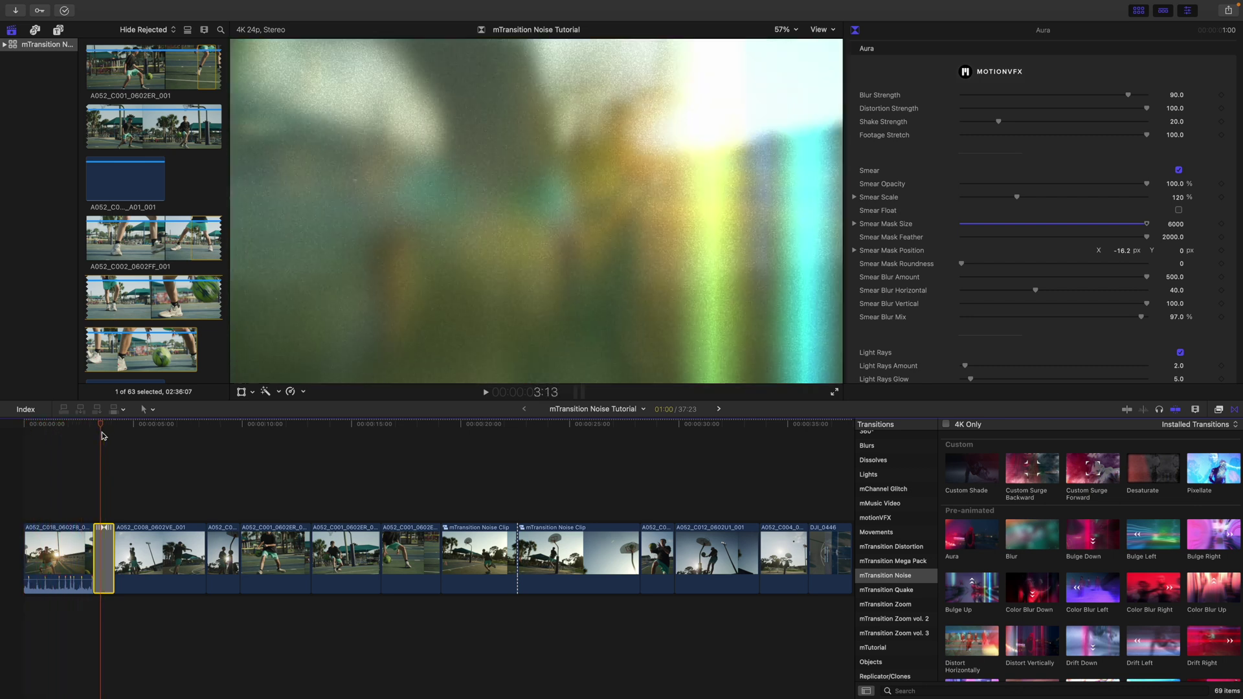
pyautogui.press('Left')
pyautogui.press('Left')
pyautogui.press('Left')
pyautogui.press('Left')
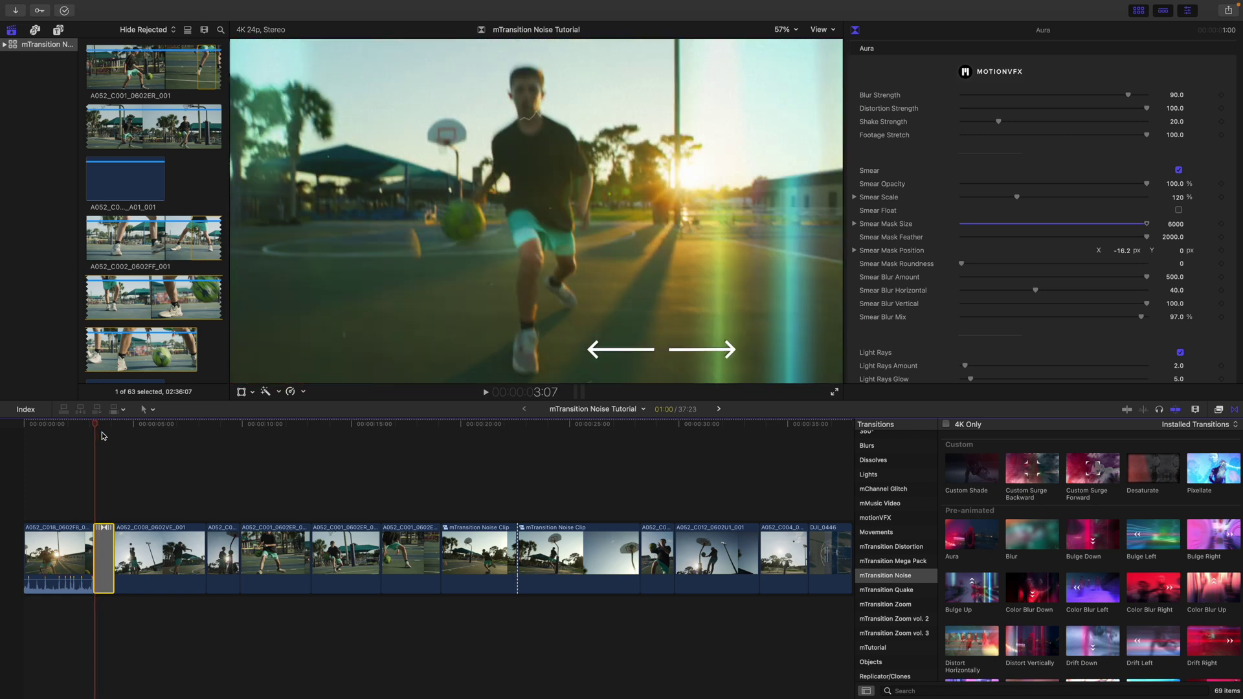
pyautogui.press('Right')
pyautogui.press('Right')
pyautogui.press('Right')
pyautogui.press('Right')
pyautogui.press('Right')
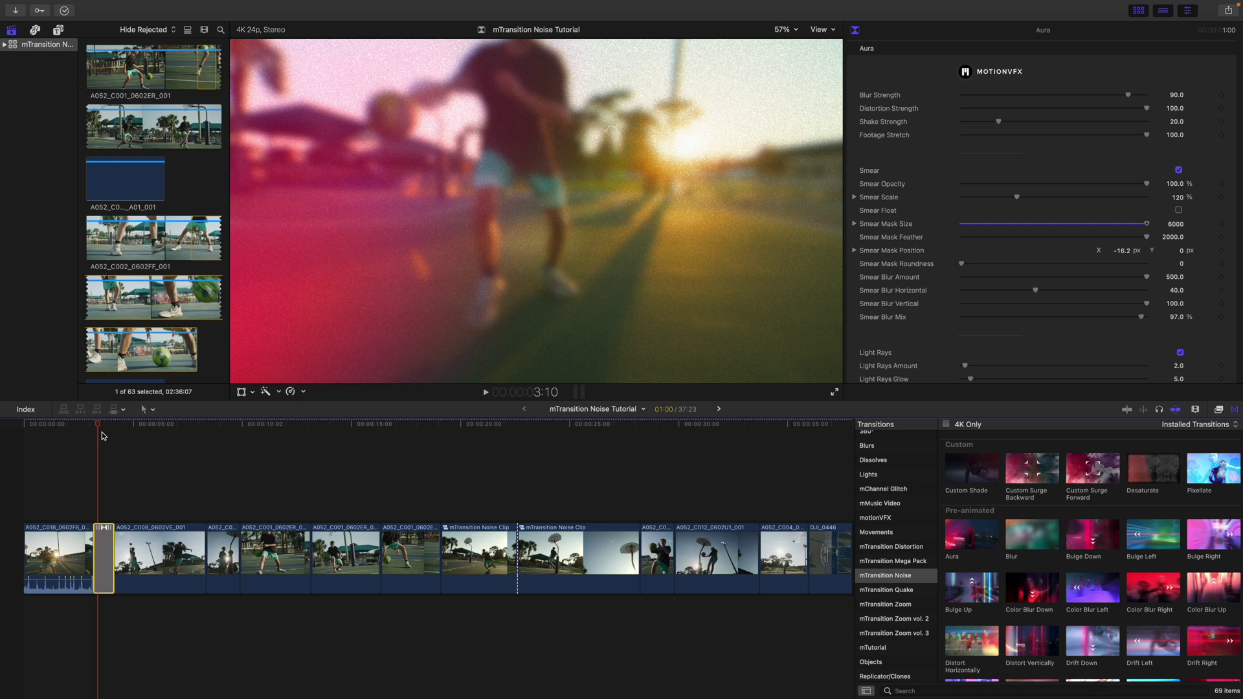
pyautogui.press('Left')
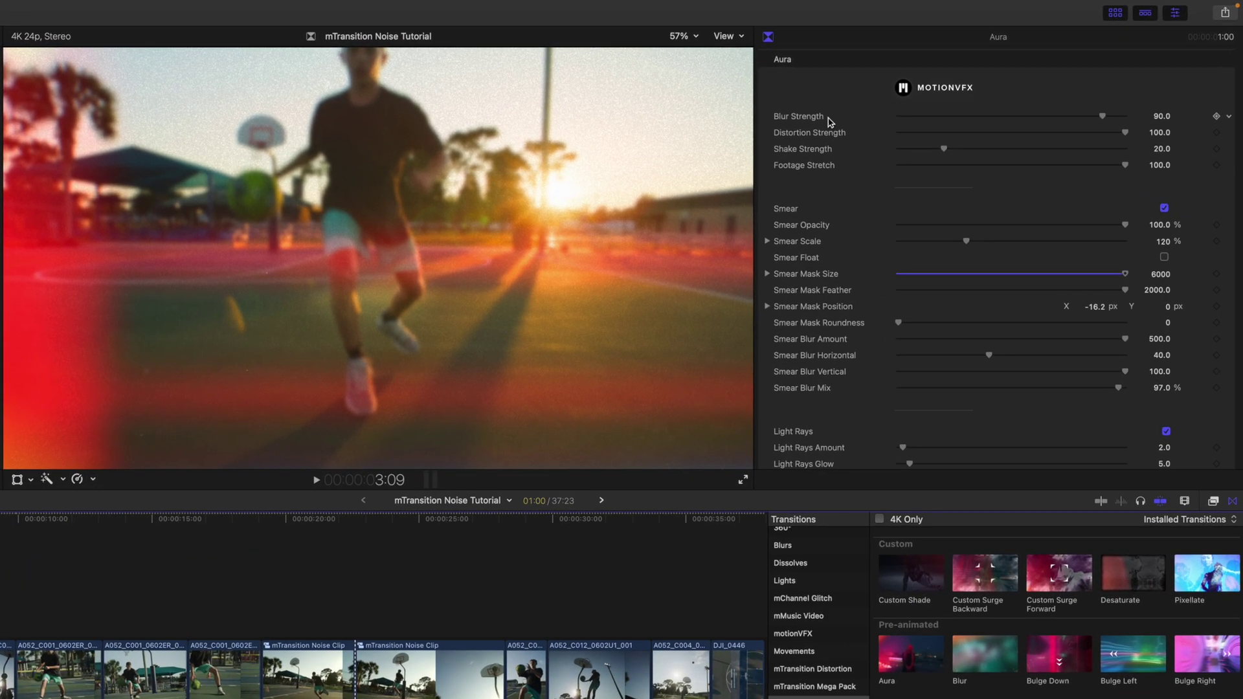
# Step: Review the Aura transition's adjustable parameters, from Blur Strength and Shake Strength through to the Grain settings
pyautogui.scroll(-10, 828, 121)
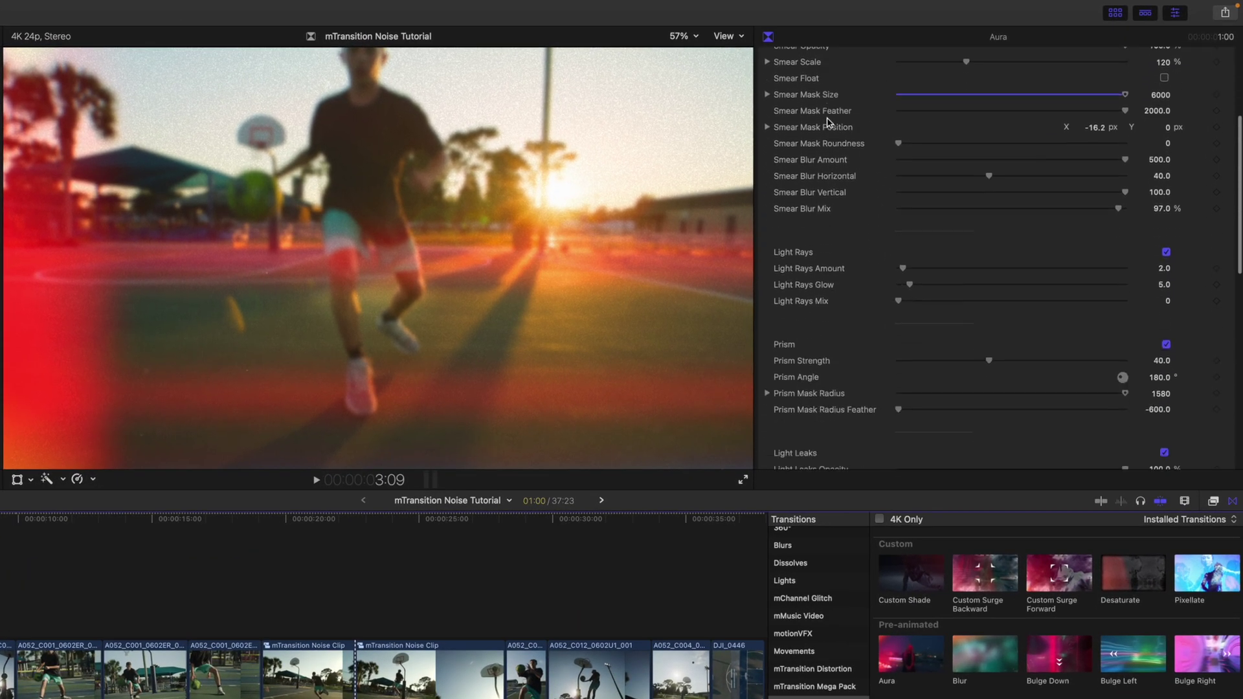
pyautogui.scroll(-8, 827, 121)
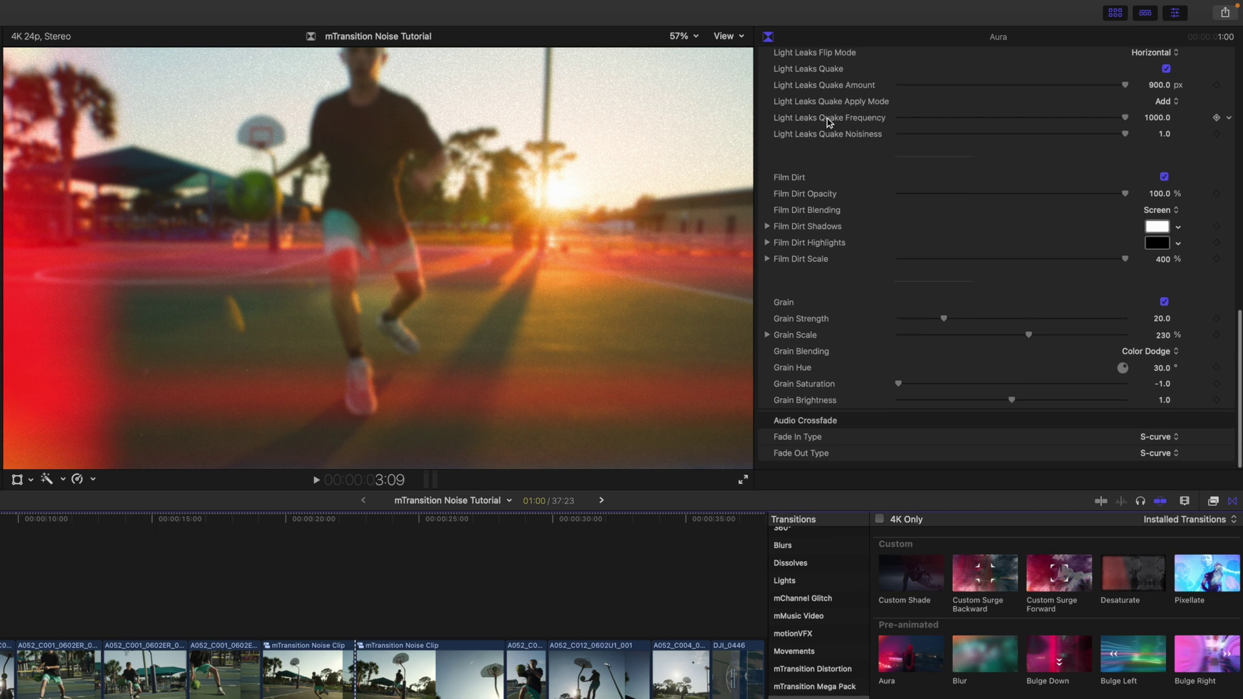
pyautogui.scroll(15, 828, 121)
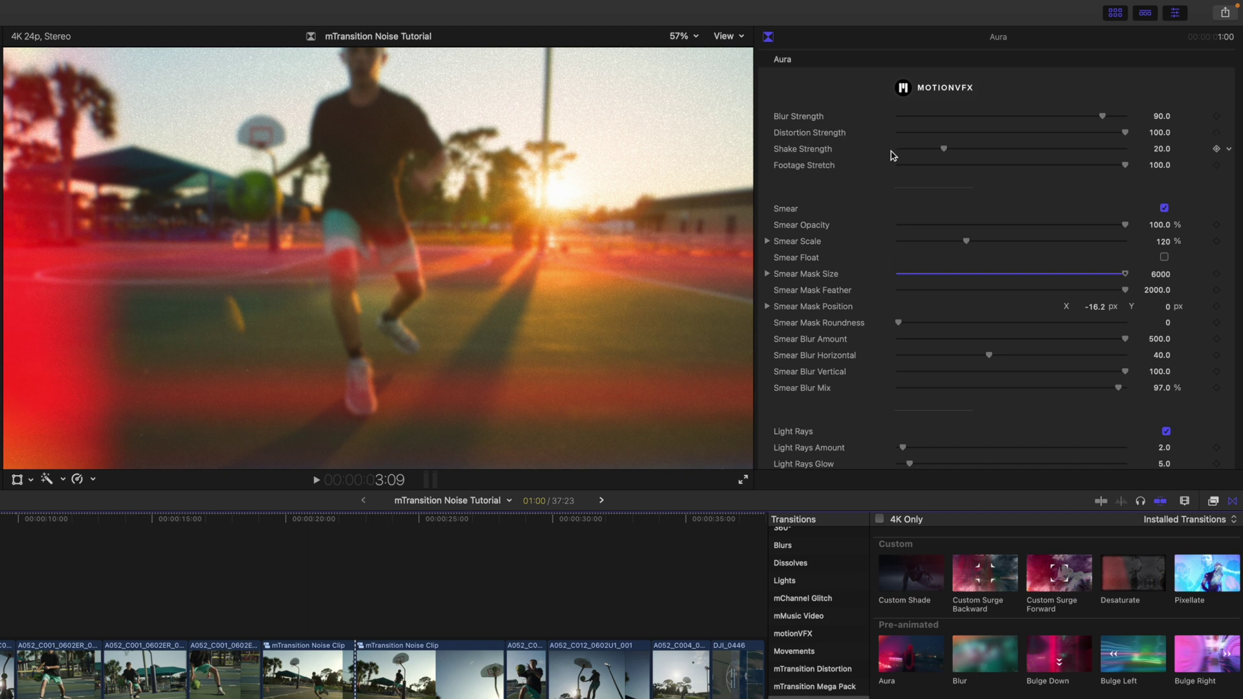
pyautogui.moveTo(946, 152); pyautogui.dragTo(966, 155)
# Step: Set Aura's Light Leaks Hue to 60°, Light Leaks Saturation to 1.69 and Light Leaks Value to 1.25
pyautogui.scroll(-5, 823, 326)
pyautogui.scroll(-3, 826, 330)
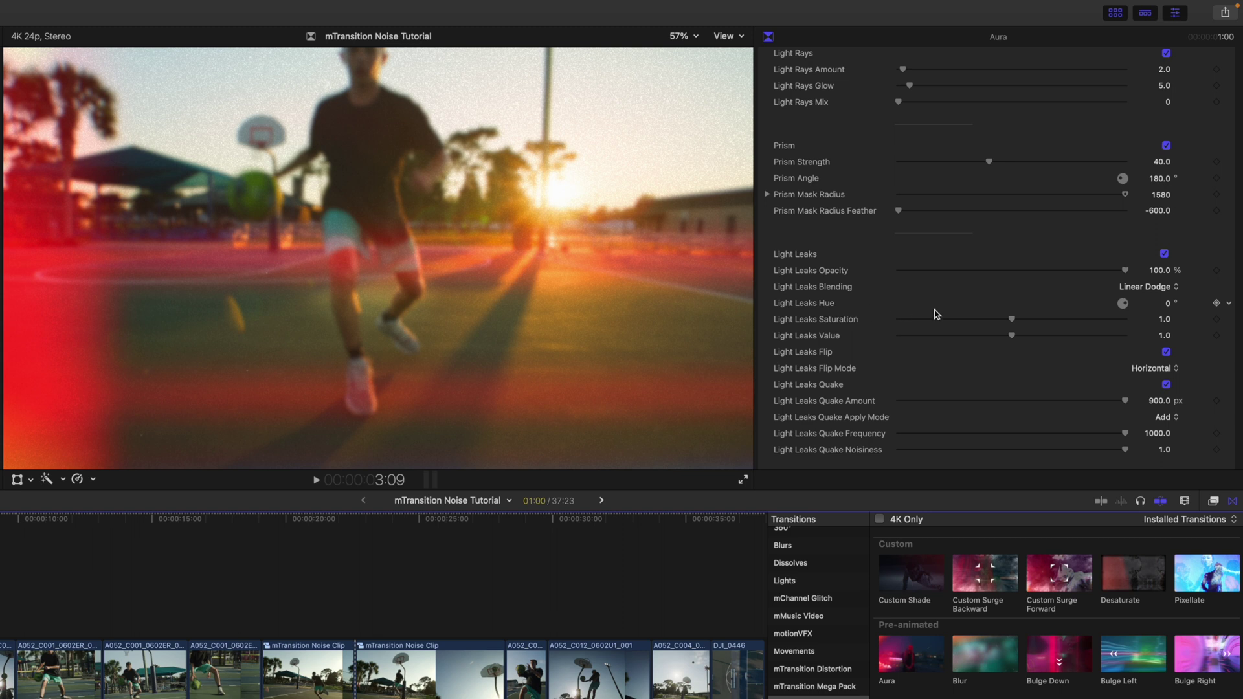
pyautogui.click(1169, 306)
pyautogui.write('18')
pyautogui.press('Return')
pyautogui.moveTo(1167, 303); pyautogui.dragTo(1166, 303)
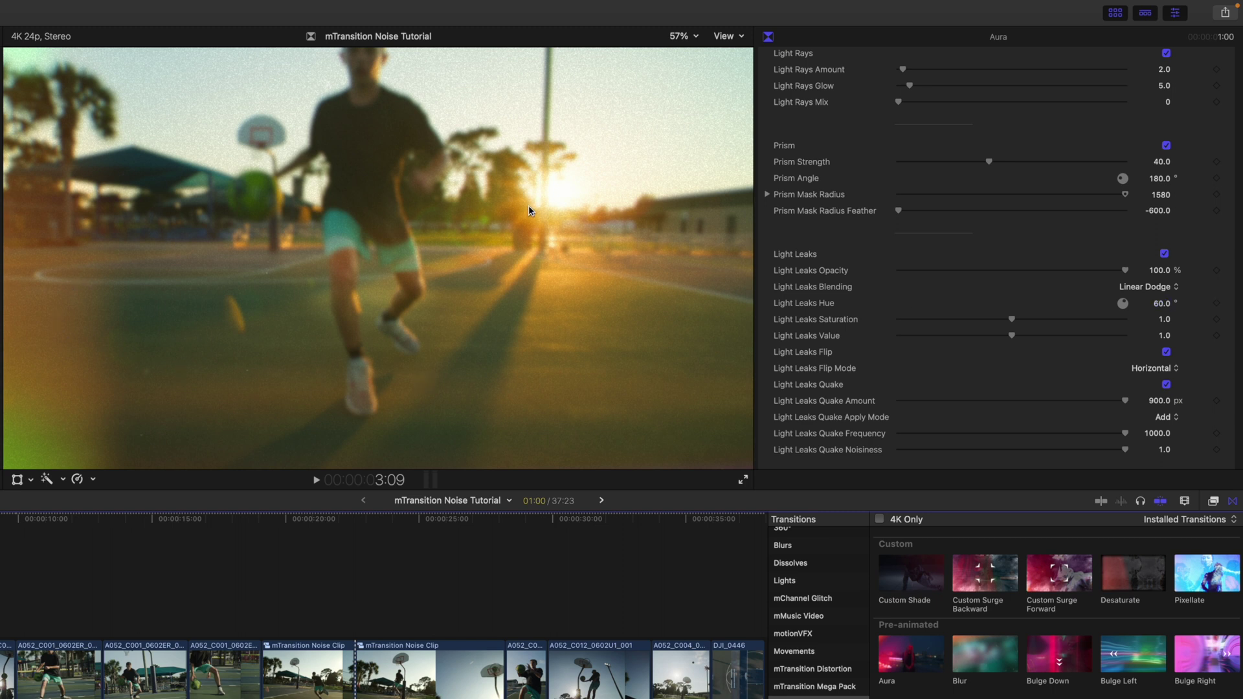
pyautogui.moveTo(1013, 322); pyautogui.dragTo(1043, 340)
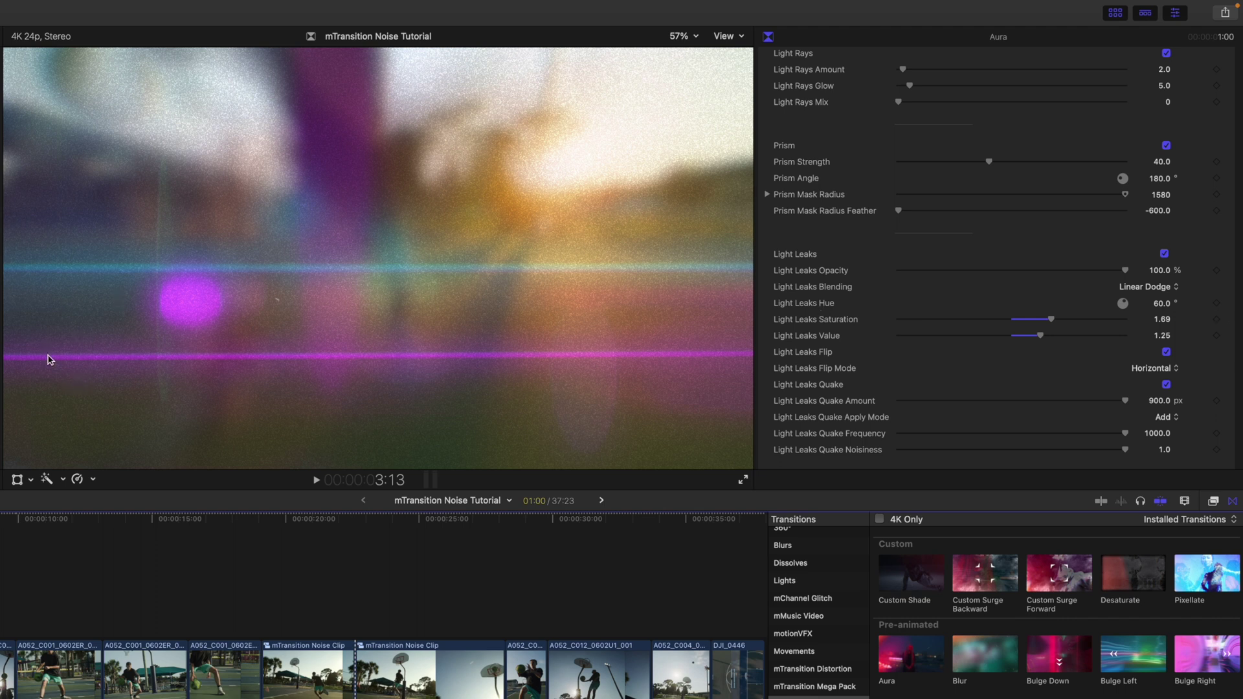
# Step: Try a Light Leaks Hue of 238° on the purple light leak, and return it to 60°
pyautogui.moveTo(1162, 303); pyautogui.dragTo(1160, 302)
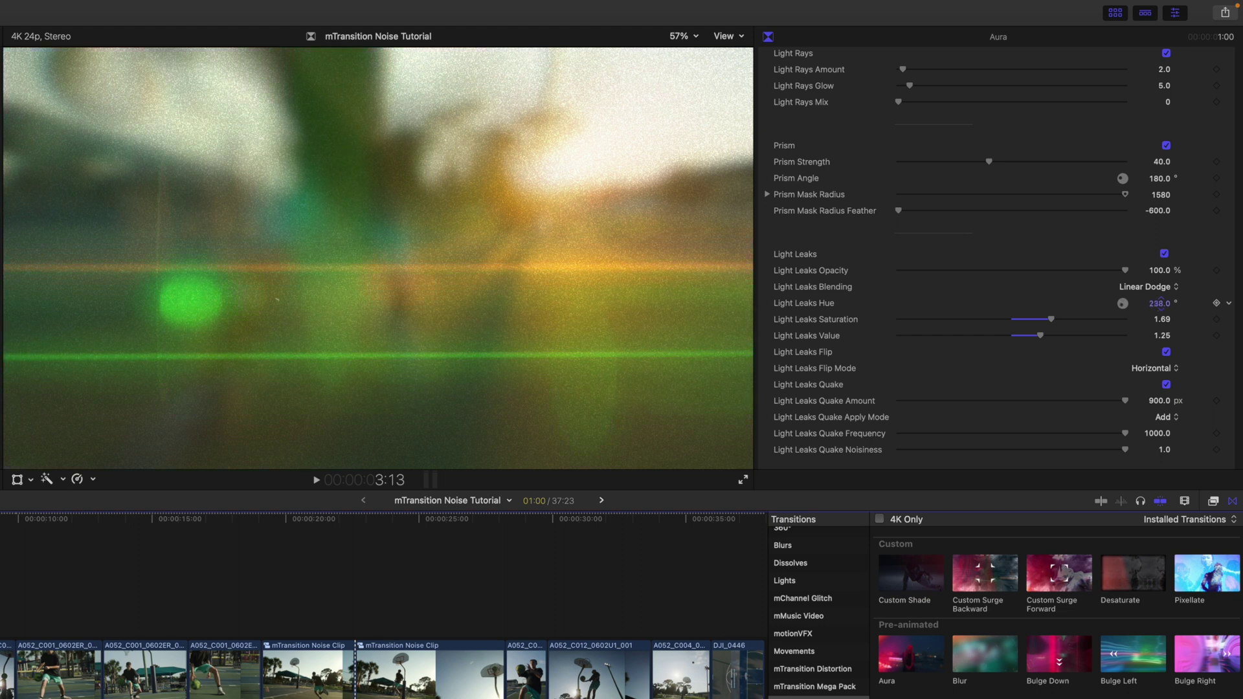
pyautogui.moveTo(1159, 303); pyautogui.dragTo(1161, 302)
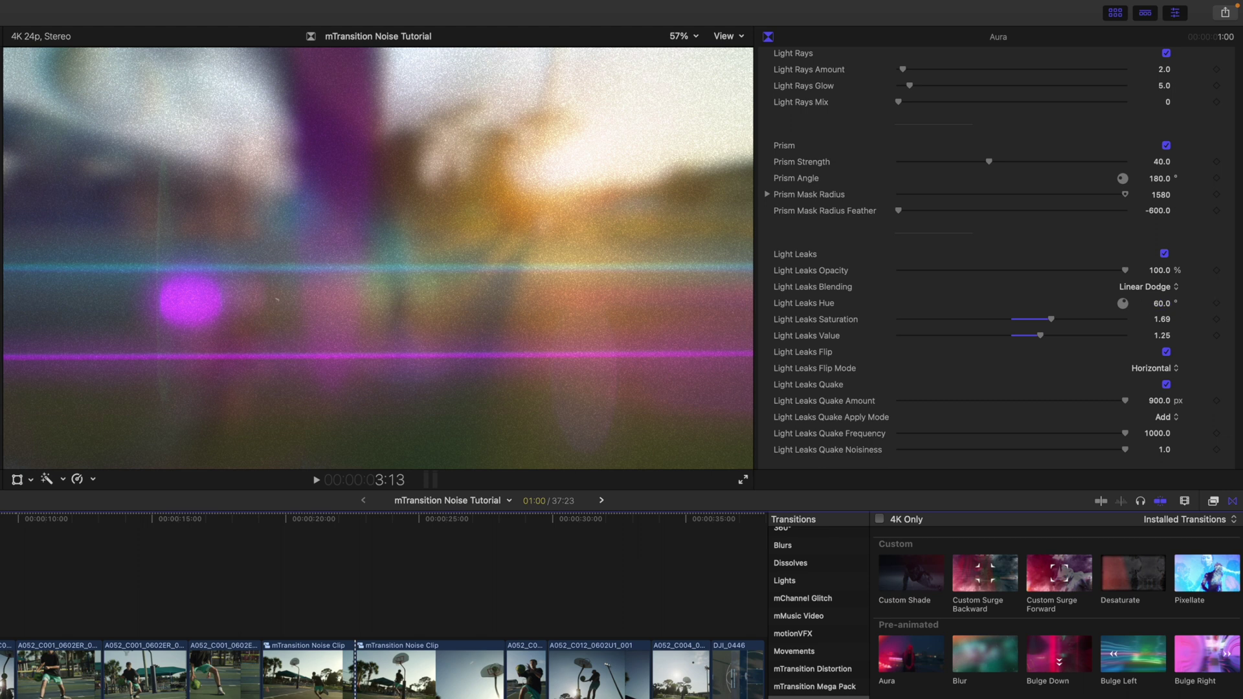
# Step: Add a Light Leaks Hue keyframe at 60° on the orange frame just before the purple light leak
pyautogui.press('Left')
pyautogui.press('Left')
pyautogui.press('Left')
pyautogui.press('Right')
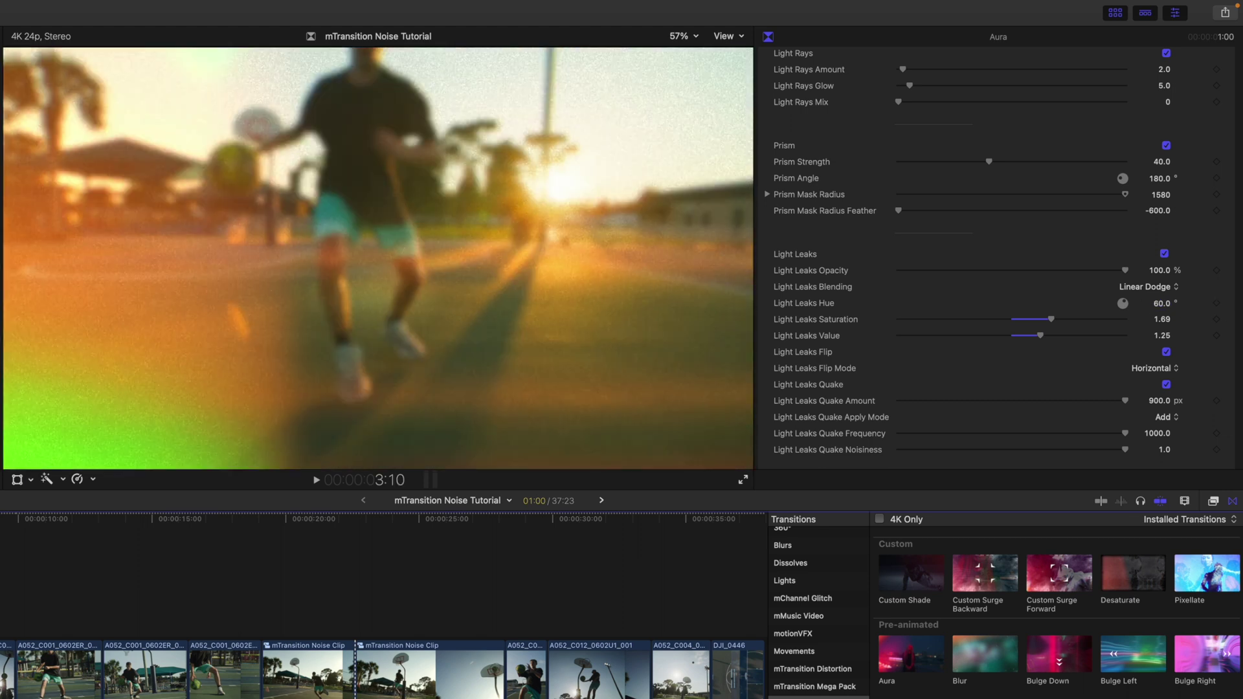
pyautogui.press('Right')
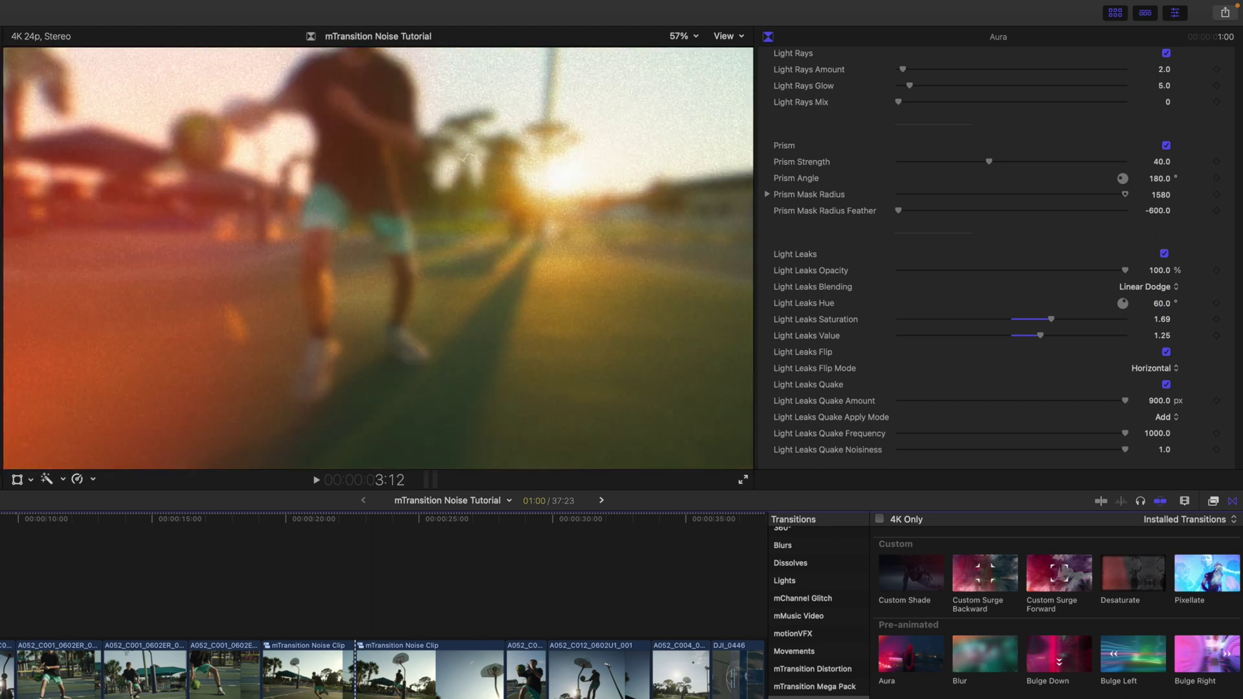
pyautogui.press('Right')
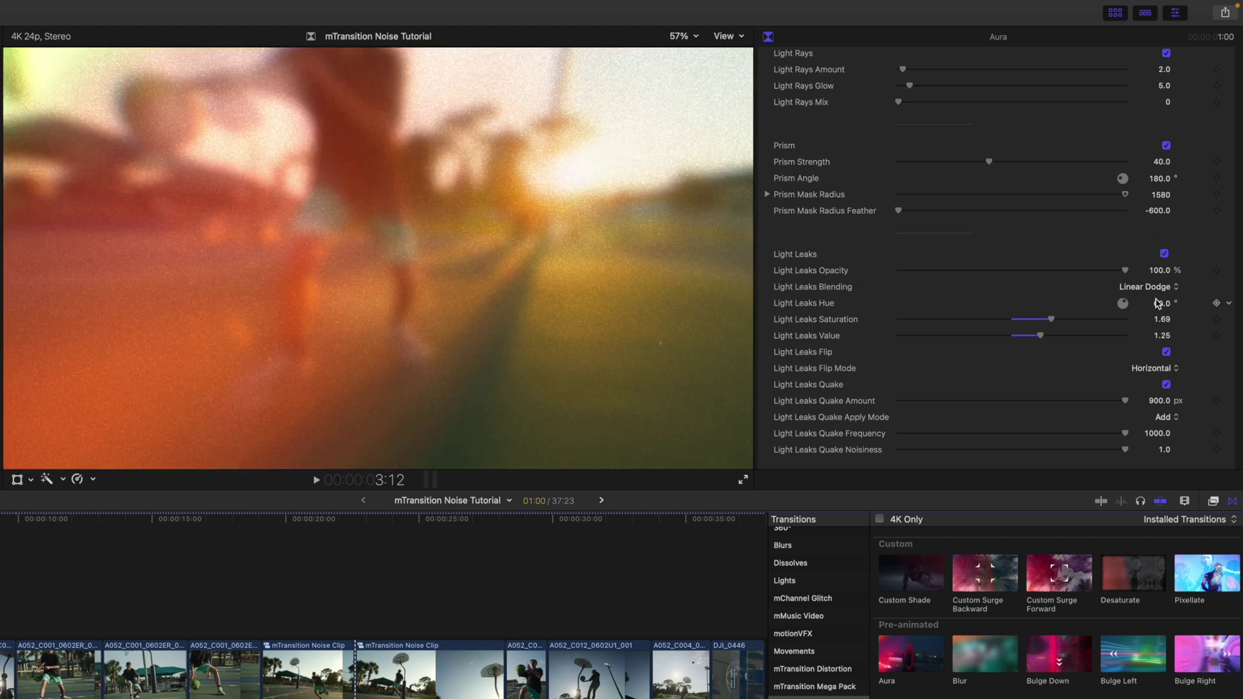
pyautogui.click(1216, 304)
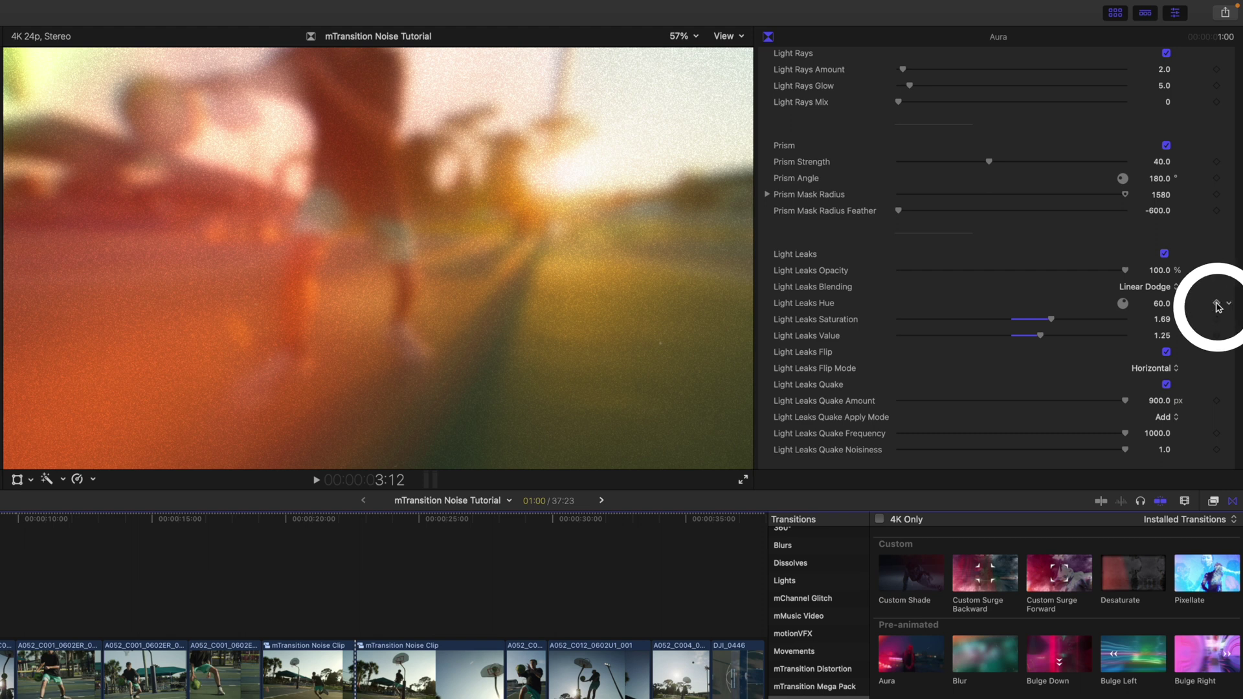
# Step: Set the Light Leaks Hue to 175° on the purple light leak frame at 3:13
pyautogui.press('Right')
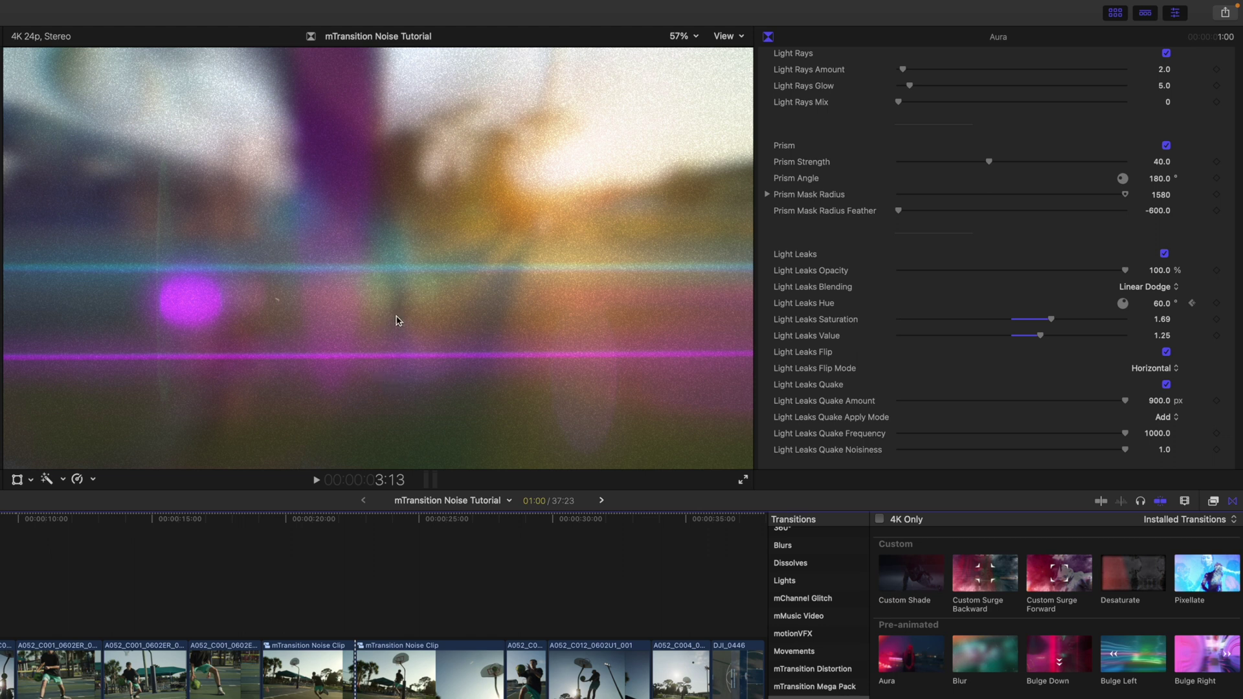
pyautogui.moveTo(1157, 309); pyautogui.dragTo(1157, 302)
pyautogui.click(1161, 304)
# Step: Step back and forth through the transition's frames to check the keyframed light leak color change
pyautogui.press('Right')
pyautogui.press('Right')
pyautogui.press('Right')
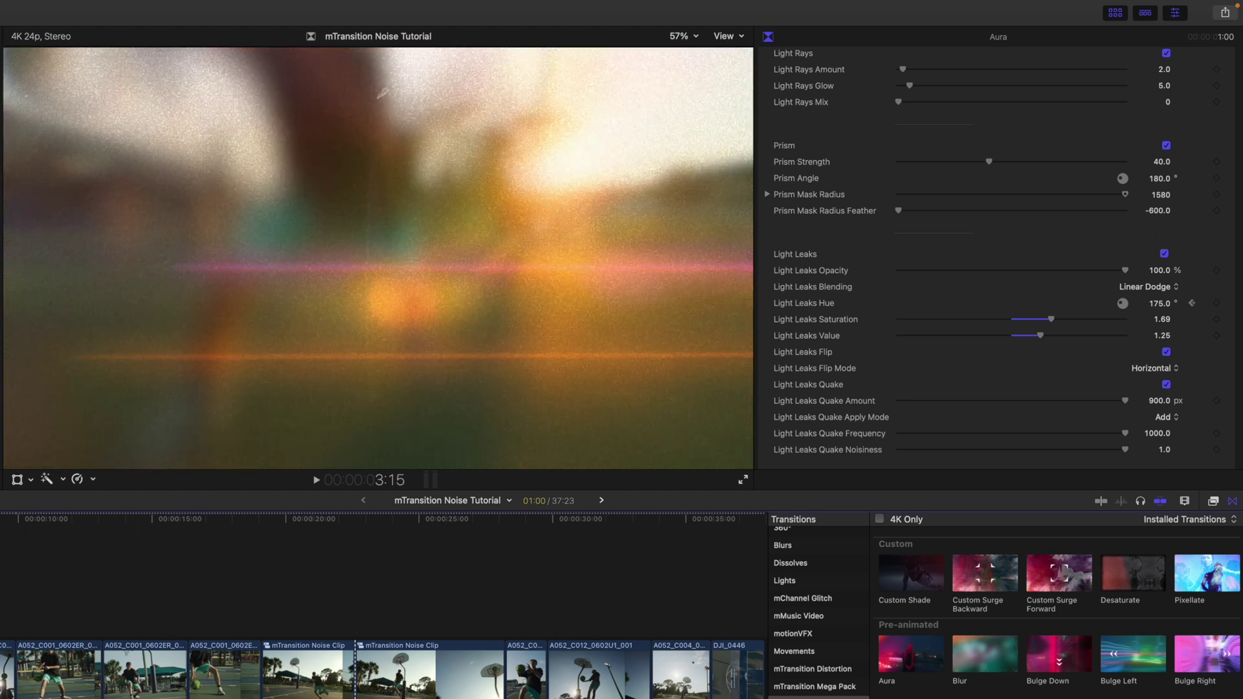
pyautogui.press('Right')
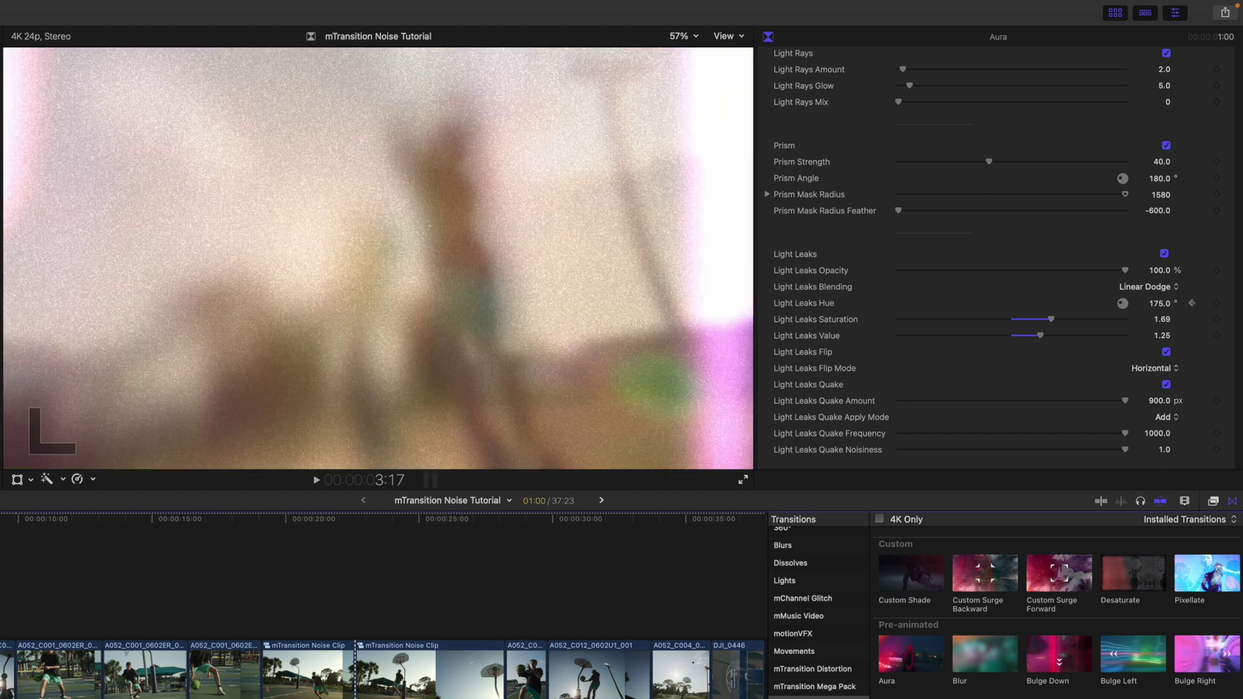
pyautogui.press('Right')
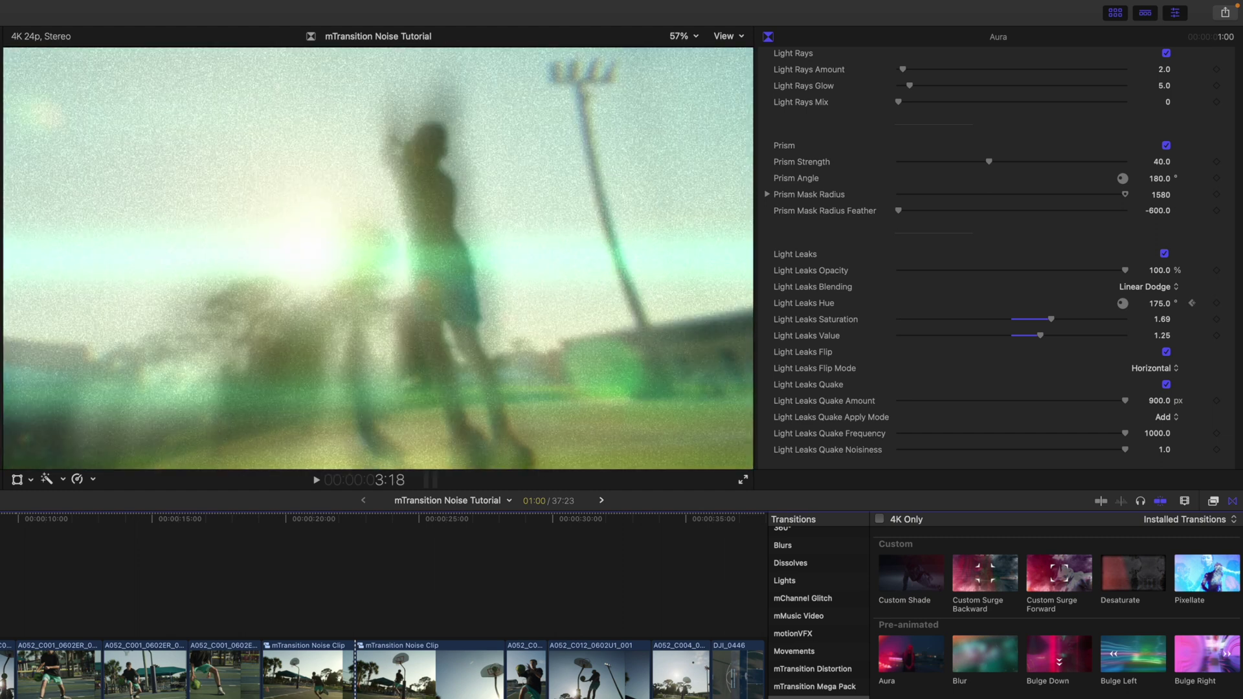
pyautogui.press('Right')
pyautogui.press('Right')
pyautogui.press('Right')
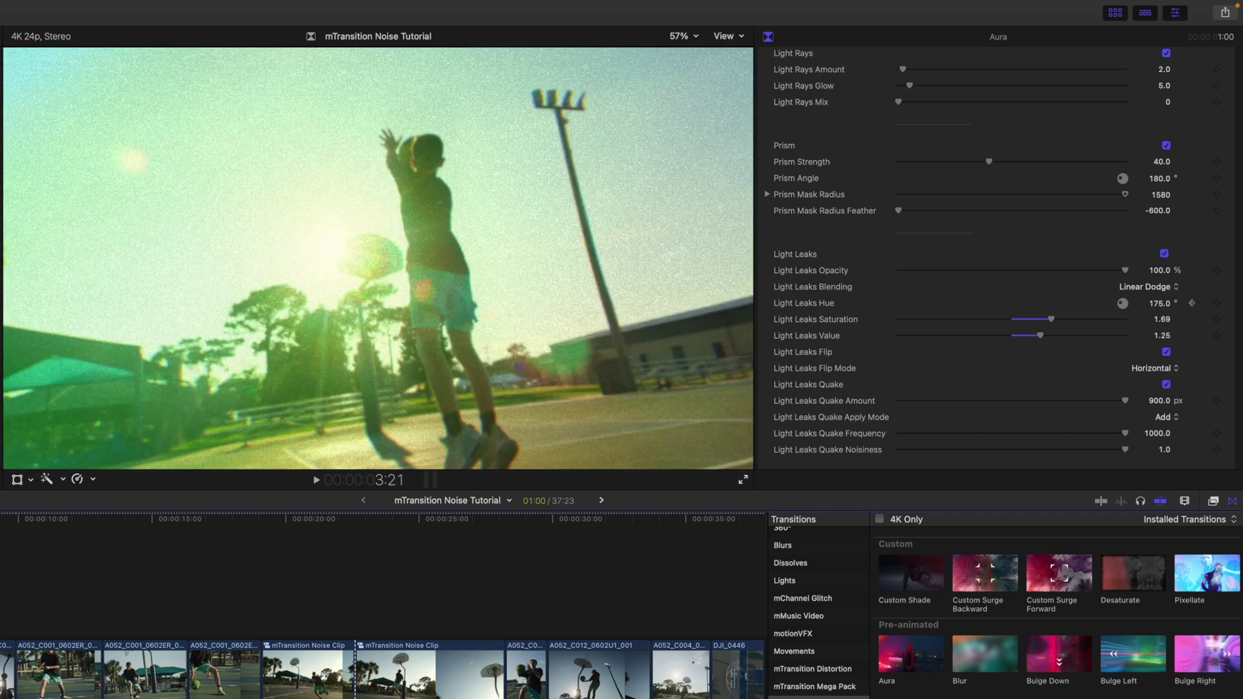
pyautogui.press('Left')
pyautogui.press('Left')
pyautogui.press('Left')
pyautogui.press('Left')
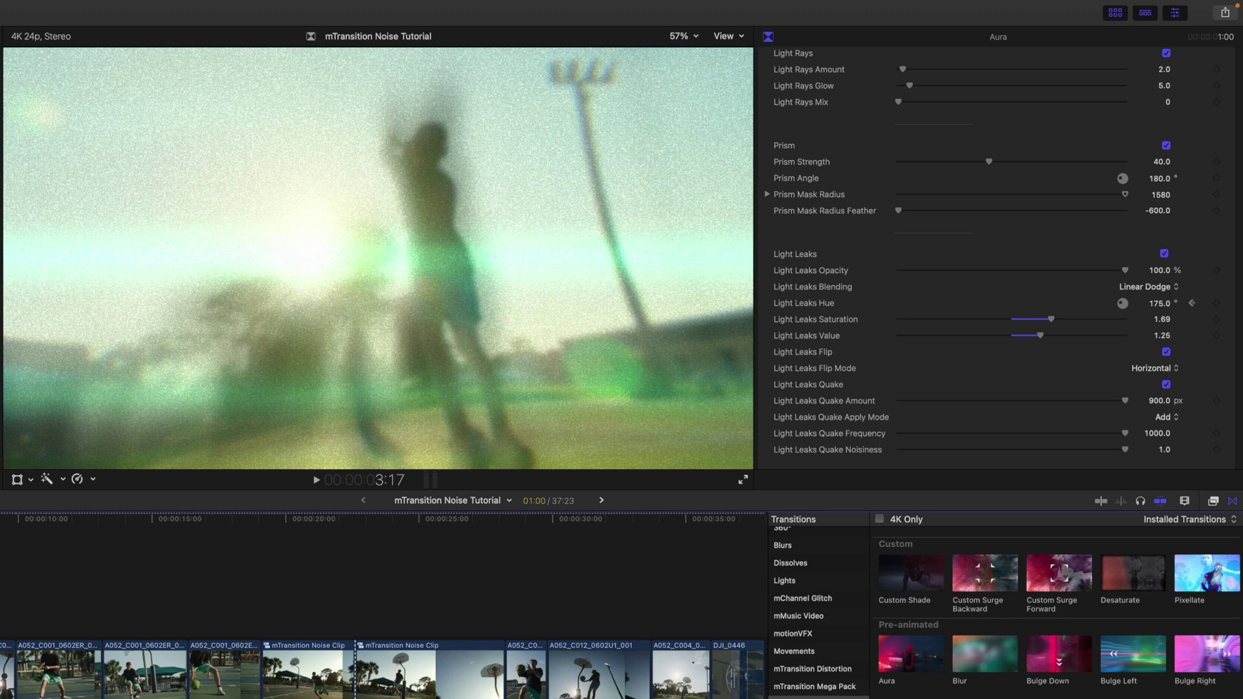
pyautogui.press('Left')
pyautogui.press('Left')
pyautogui.press('Left')
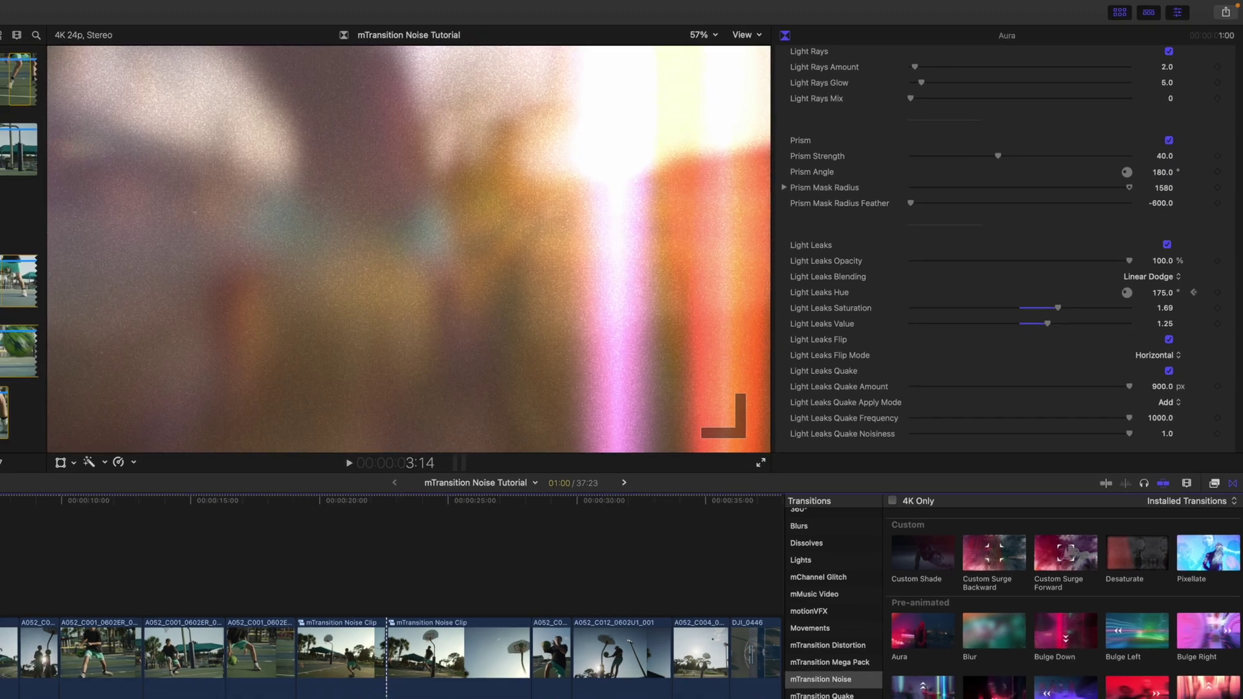
pyautogui.press('Left')
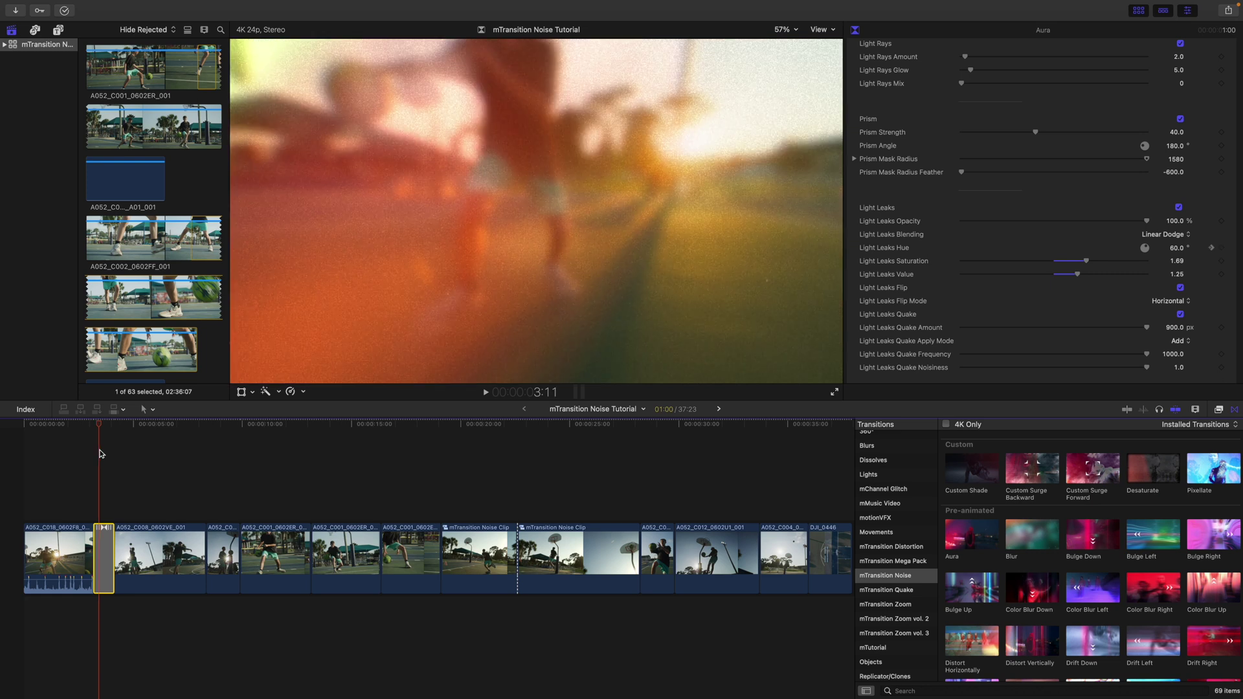
pyautogui.press('Right')
pyautogui.press('Right')
pyautogui.press('Right')
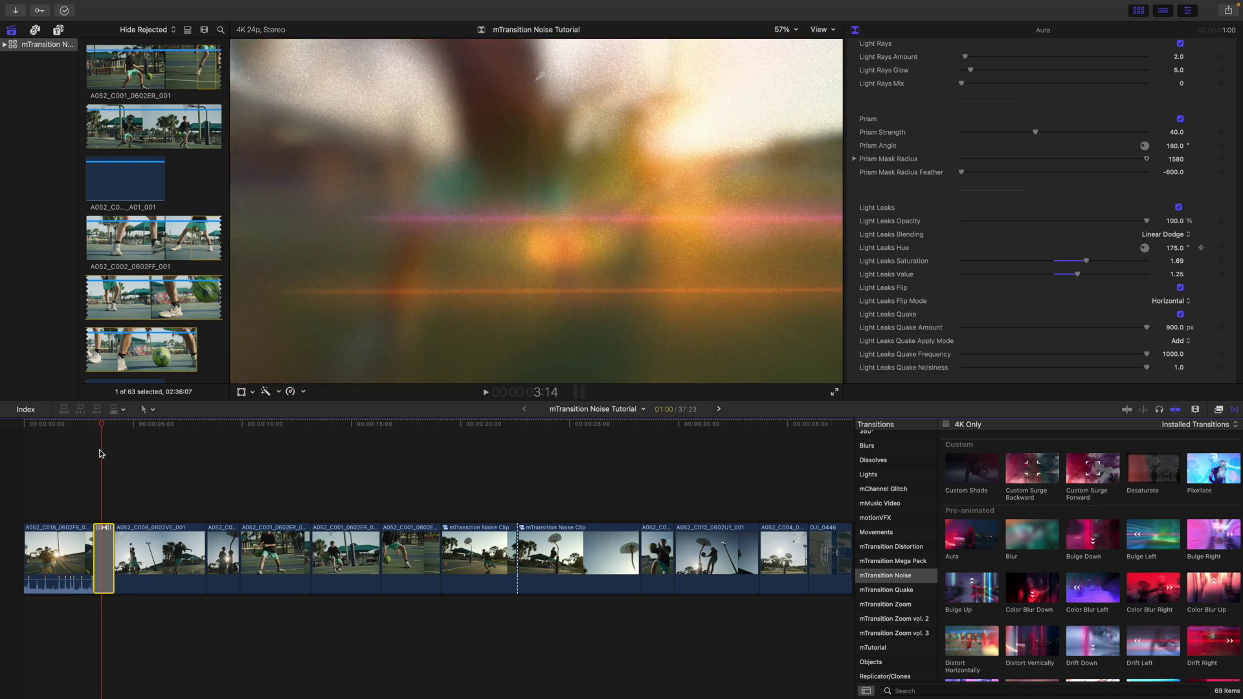
# Step: Advance frame by frame through the end of the Aura transition to examine its remaining light leaks
pyautogui.press('Right')
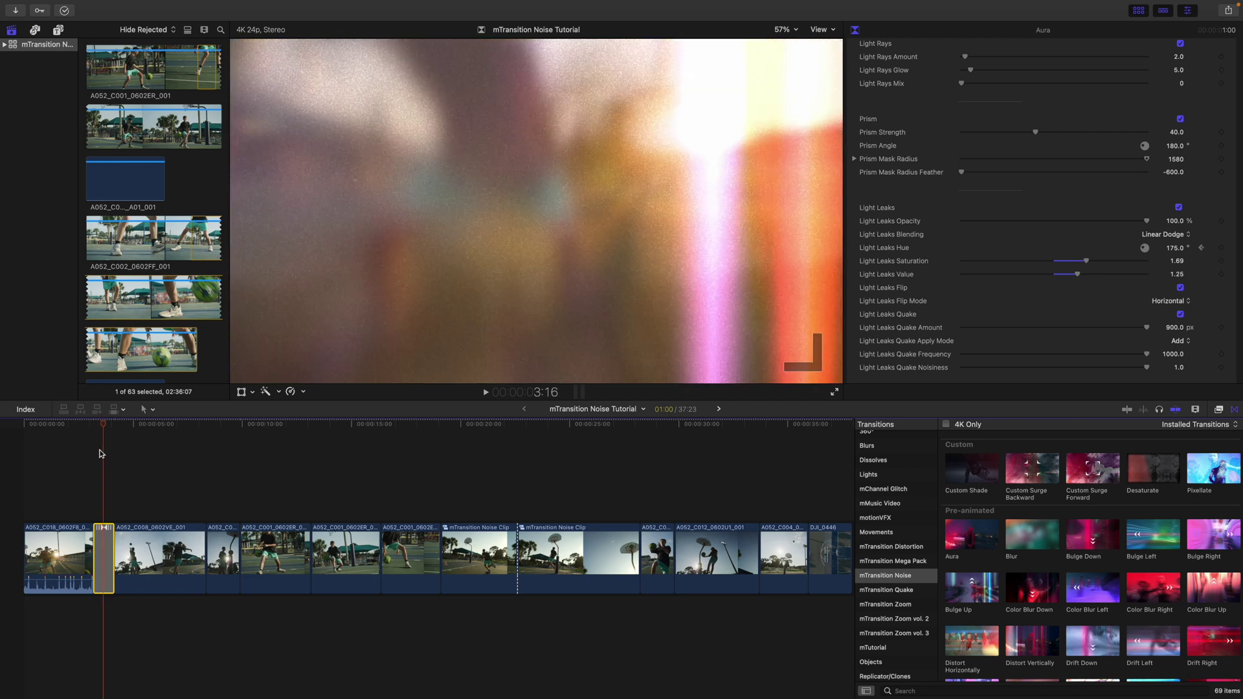
pyautogui.press('Right')
pyautogui.press('Right')
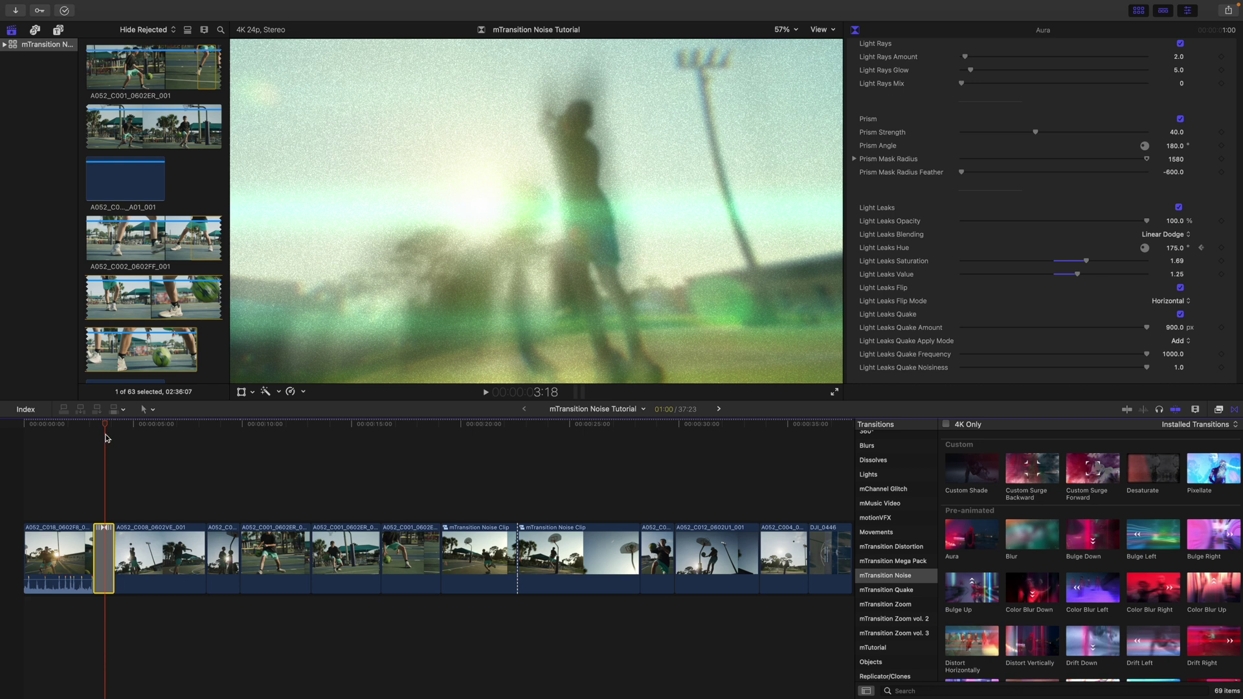
# Step: Step frame by frame across the cut between the second and third clips to examine the motion on both sides
pyautogui.moveTo(106, 426); pyautogui.dragTo(199, 442)
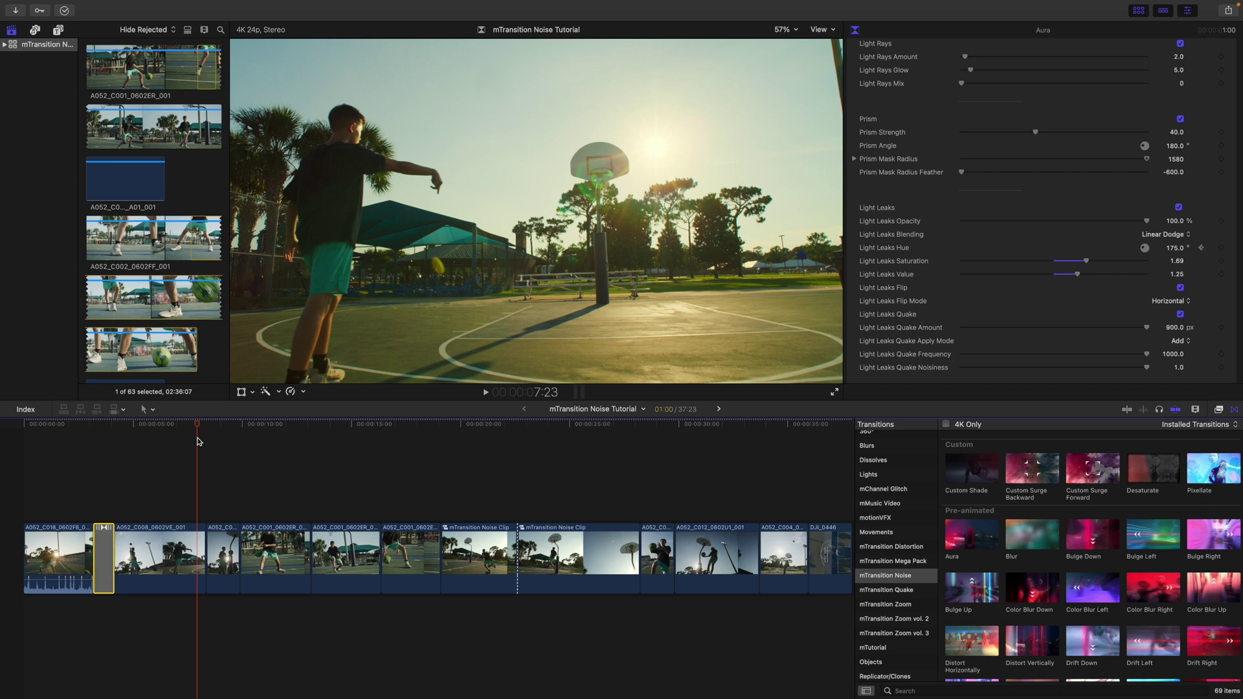
pyautogui.press('Right')
pyautogui.press('Right')
pyautogui.press('Right')
pyautogui.press('Right')
pyautogui.press('Right')
pyautogui.press('Right')
pyautogui.press('Right')
pyautogui.press('Right')
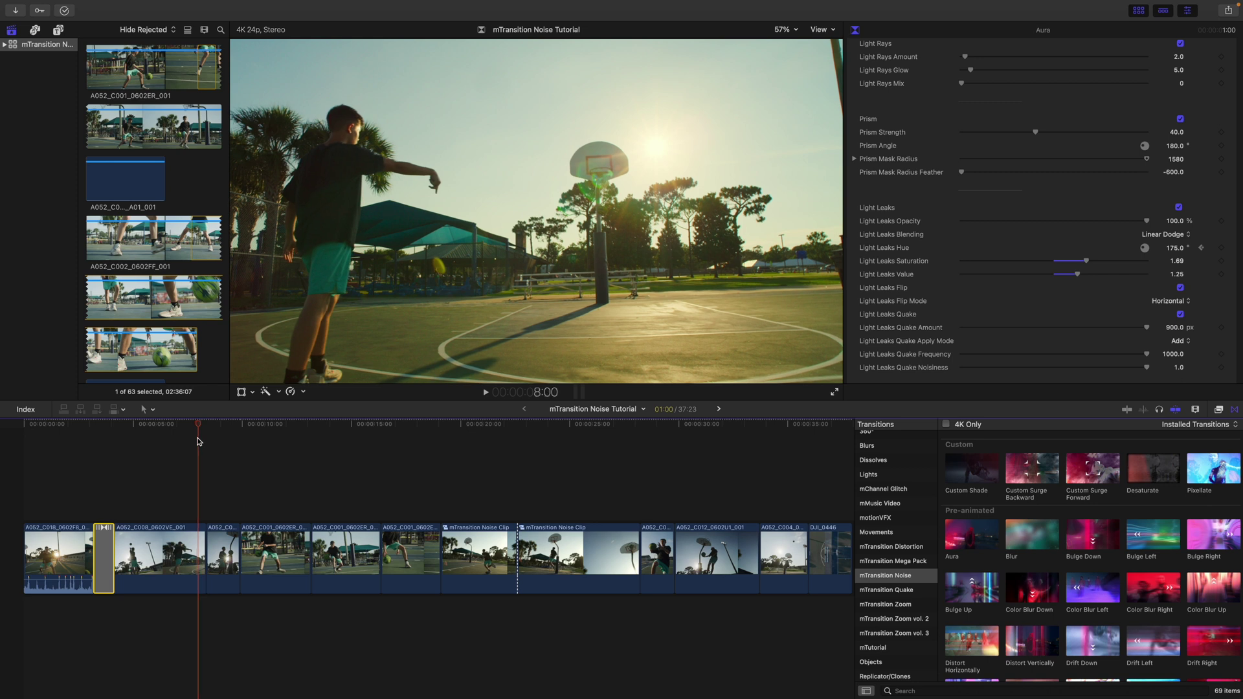
pyautogui.press('Right')
pyautogui.press('Right')
pyautogui.press('Right')
pyautogui.press('Right')
pyautogui.press('Right')
pyautogui.press('Right')
pyautogui.press('Right')
pyautogui.press('Right')
pyautogui.press('Right')
pyautogui.press('Right')
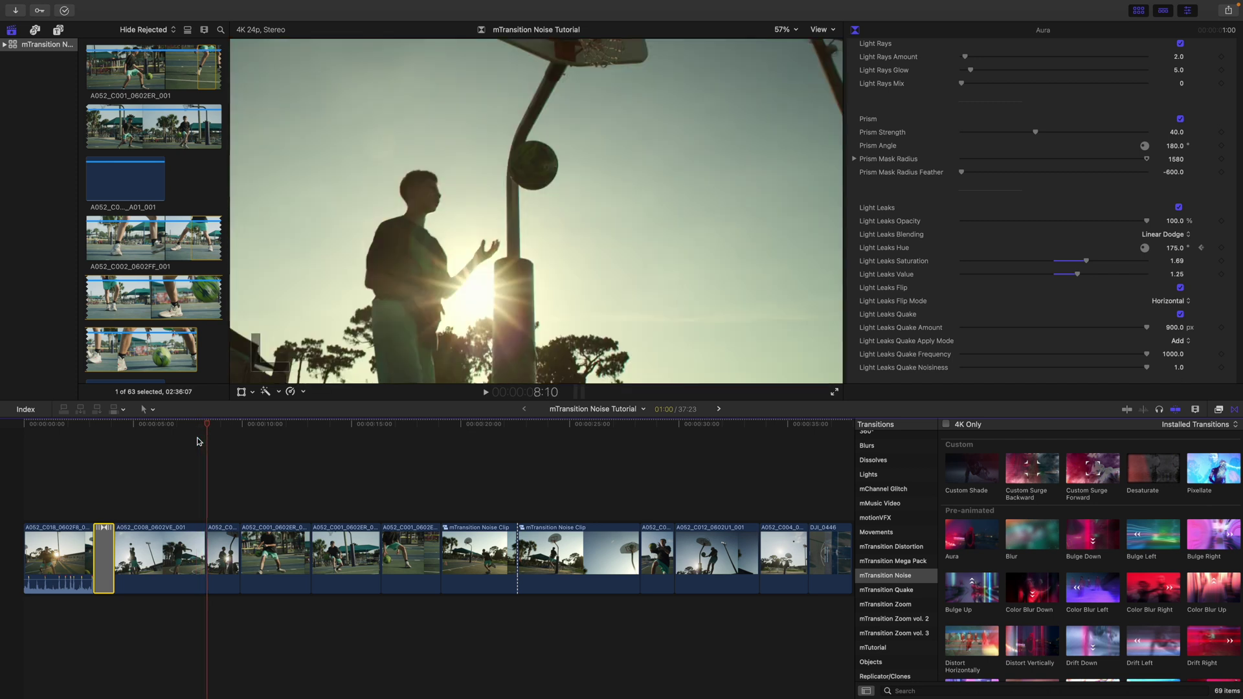
pyautogui.press('Right')
pyautogui.press('Right')
pyautogui.press('Right')
pyautogui.press('Right')
pyautogui.press('Right')
pyautogui.press('Right')
pyautogui.press('Right')
pyautogui.press('Right')
pyautogui.press('Right')
pyautogui.press('Right')
pyautogui.press('Right')
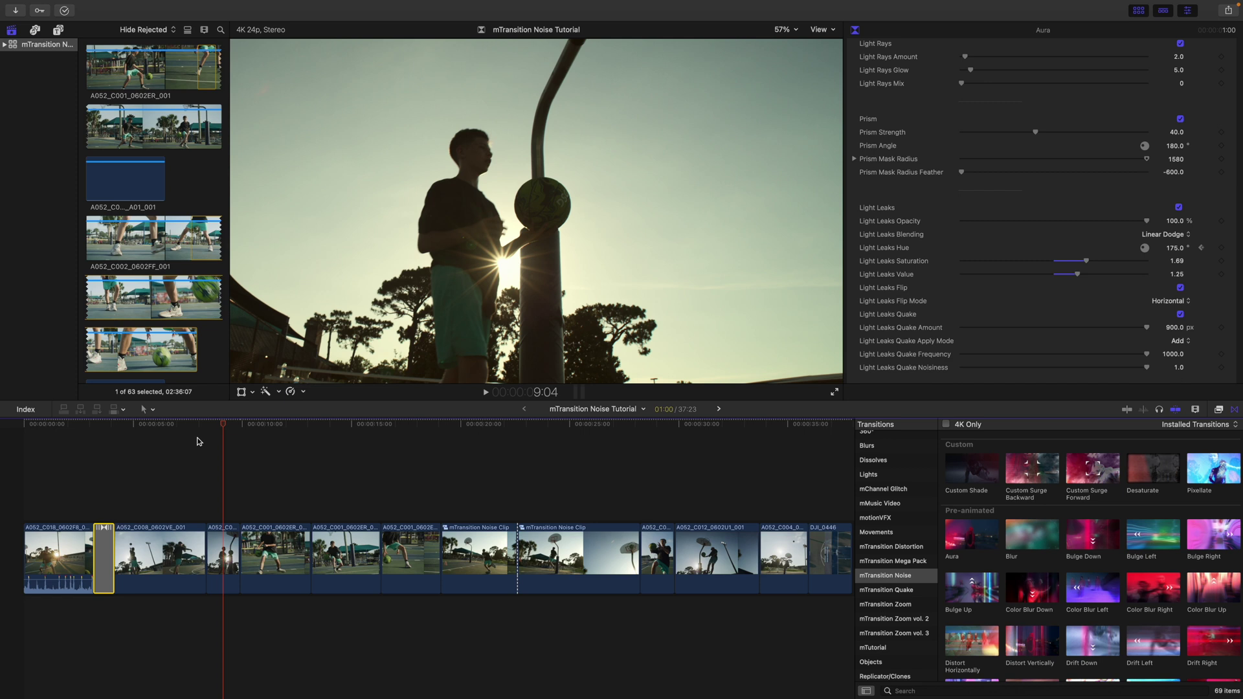
pyautogui.press('Left')
pyautogui.press('Left')
pyautogui.press('Left')
pyautogui.press('Left')
pyautogui.press('Left')
pyautogui.press('Left')
pyautogui.press('Left')
pyautogui.press('Left')
pyautogui.press('Left')
pyautogui.press('Left')
pyautogui.press('Left')
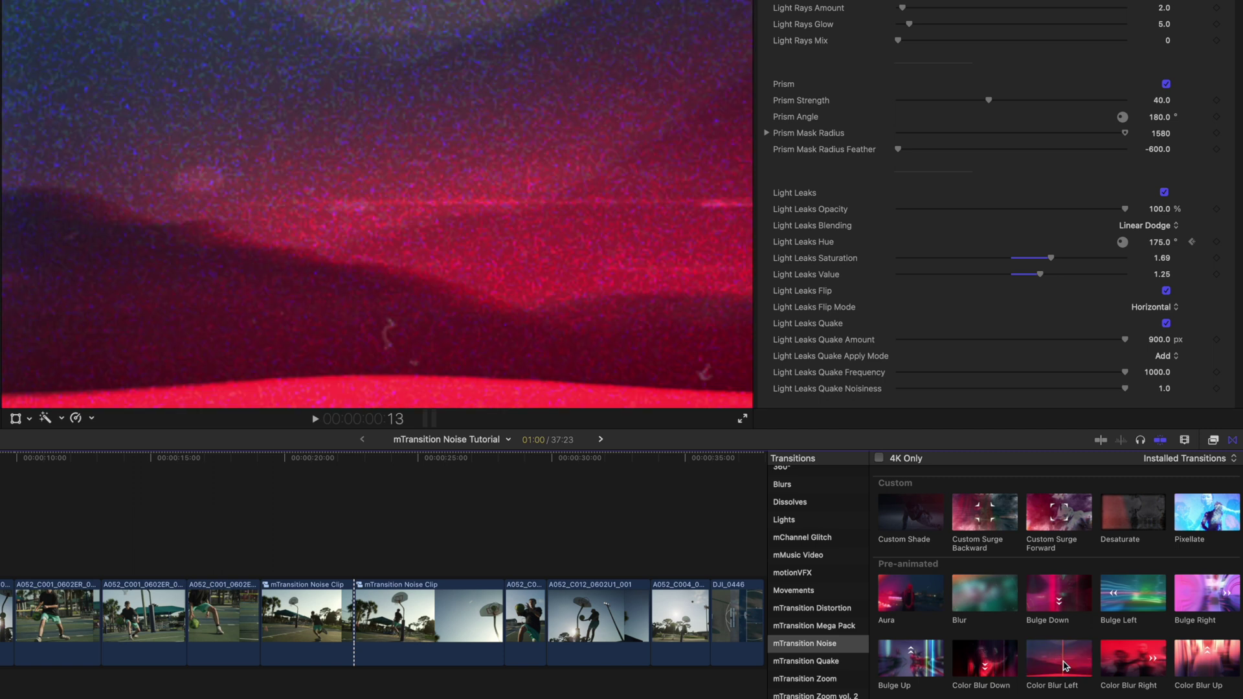
# Step: Apply the Color Blur Left transition at the cut between the second and third clips
pyautogui.moveTo(1065, 666); pyautogui.dragTo(0, 547)
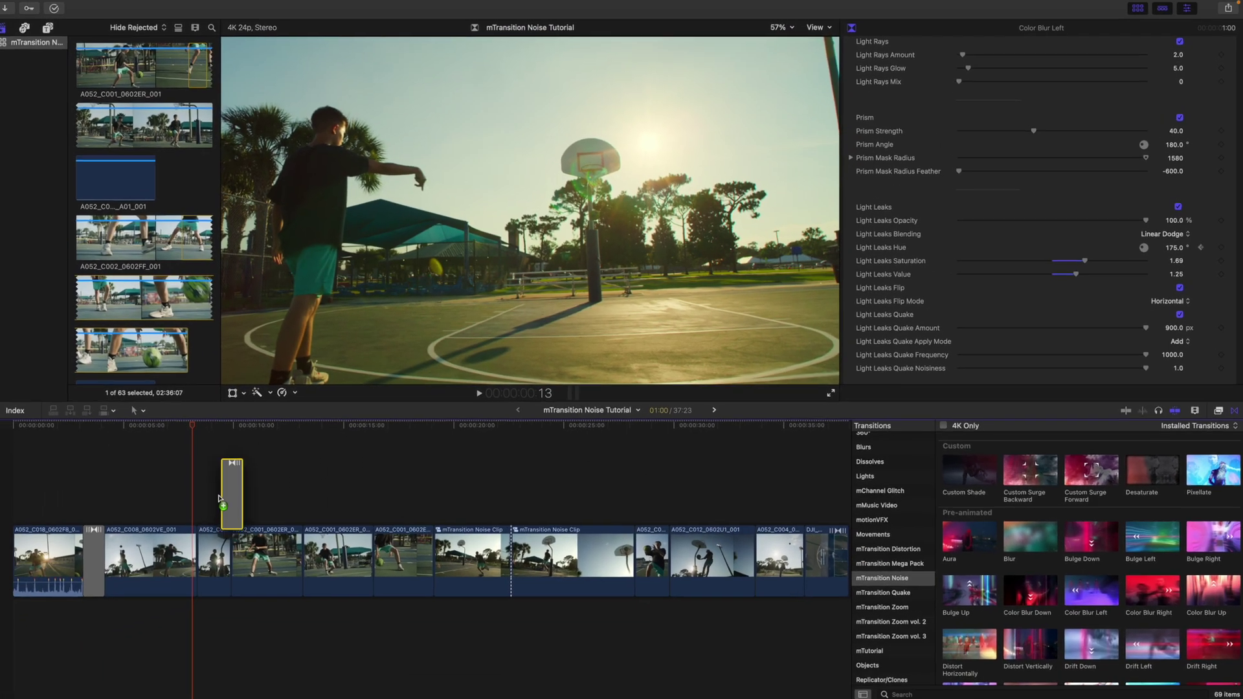
pyautogui.moveTo(218, 498); pyautogui.dragTo(196, 503)
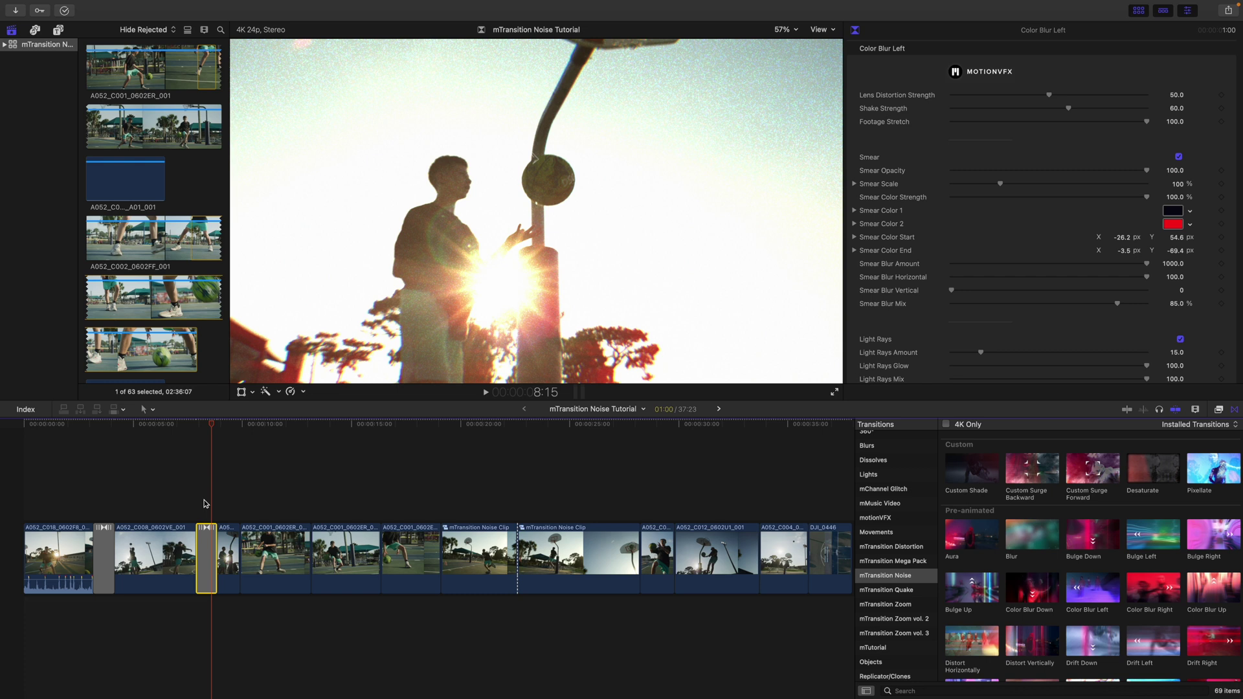
# Step: At frame 8:07 of the Color Blur Left transition, set Lens Distortion Strength to 61.86 and Shake Strength to 71.89
pyautogui.press('Left')
pyautogui.press('Left')
pyautogui.press('Left')
pyautogui.press('Left')
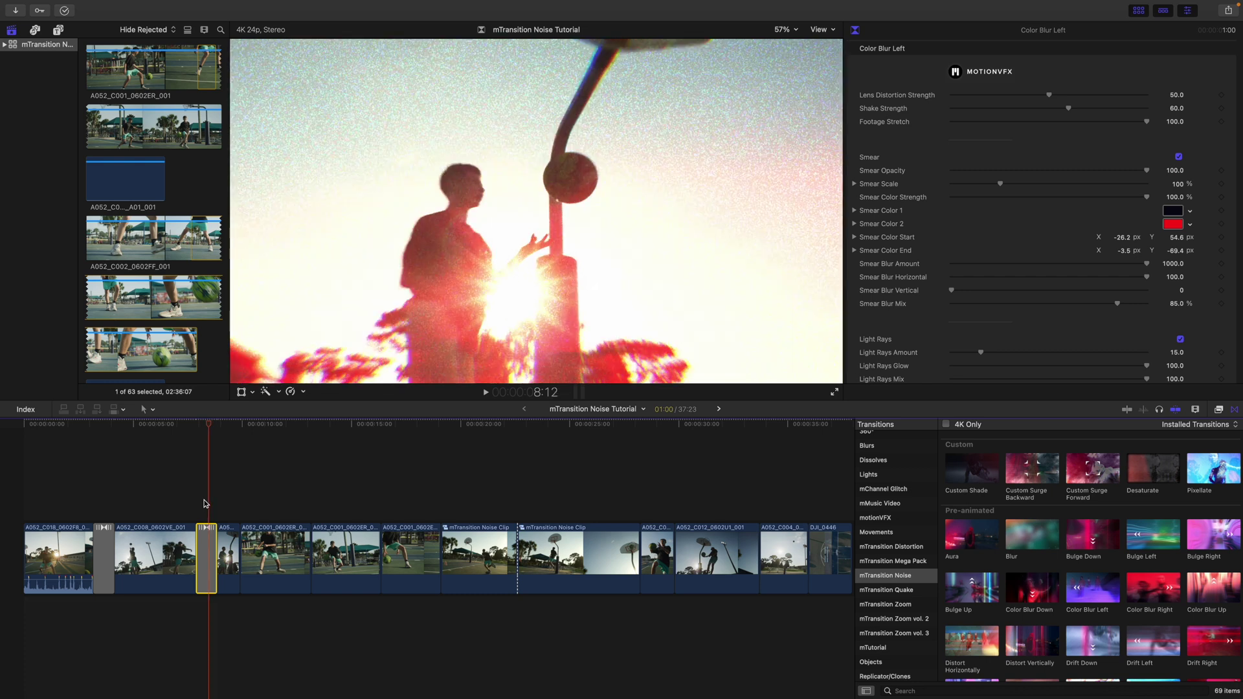
pyautogui.press('Left')
pyautogui.press('Left')
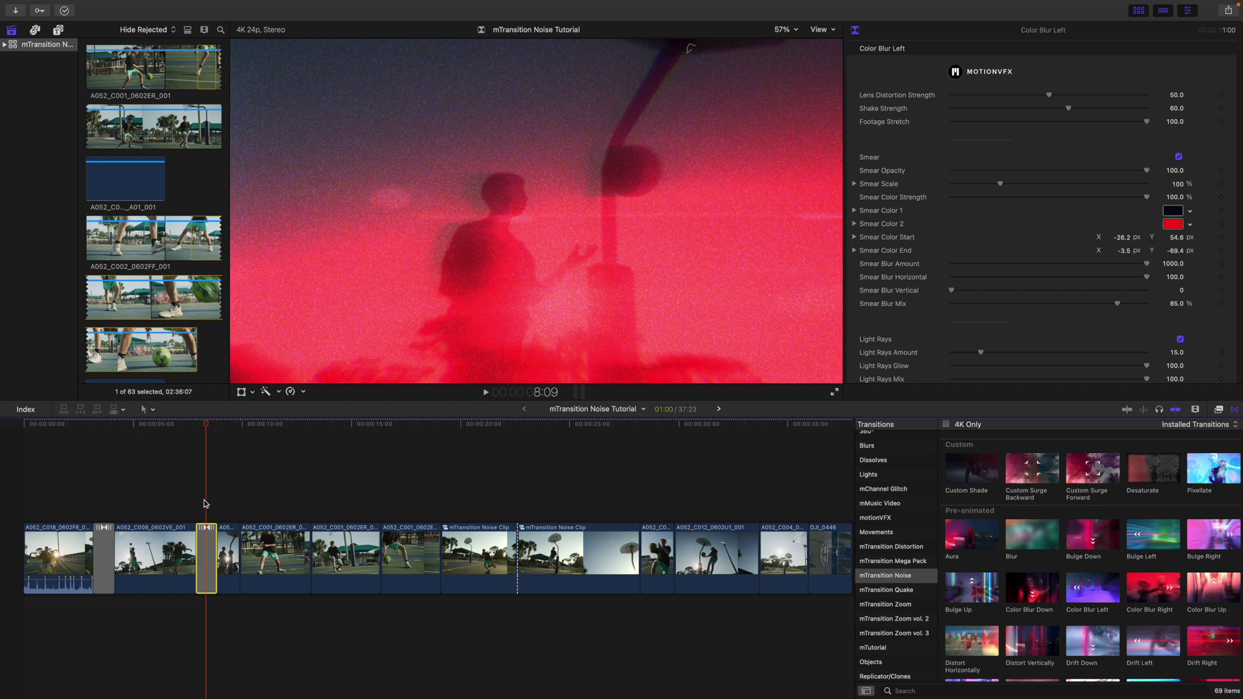
pyautogui.press('Left')
pyautogui.press('Left')
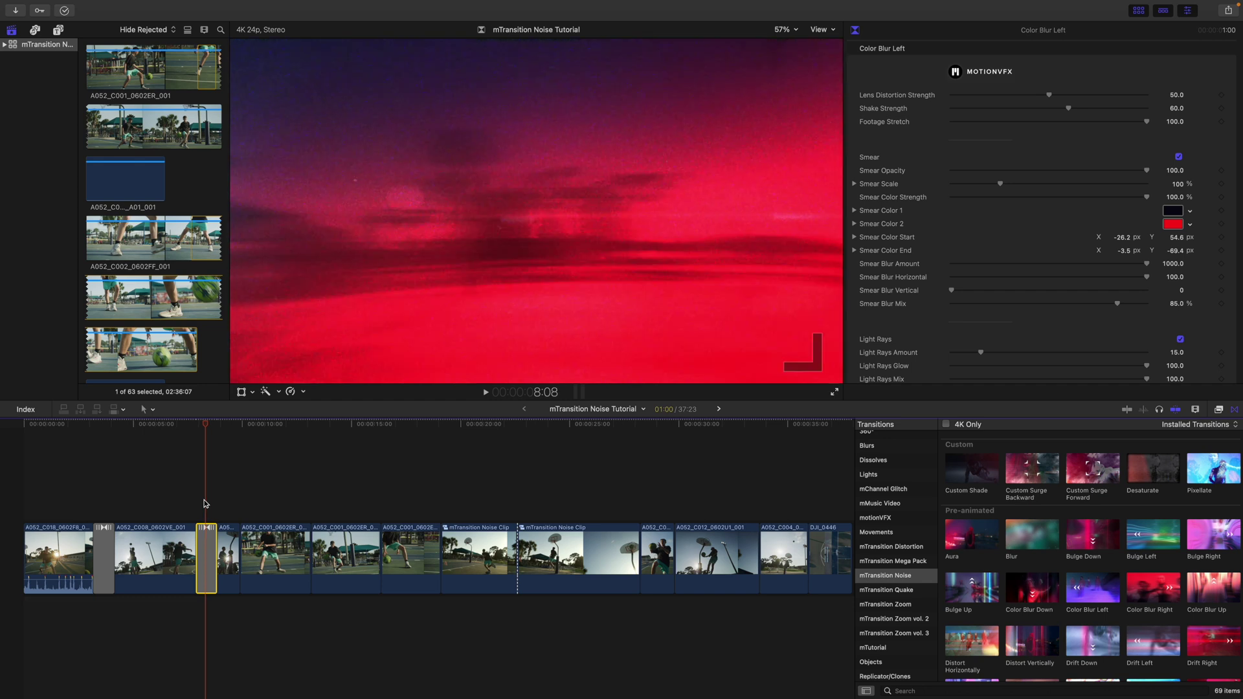
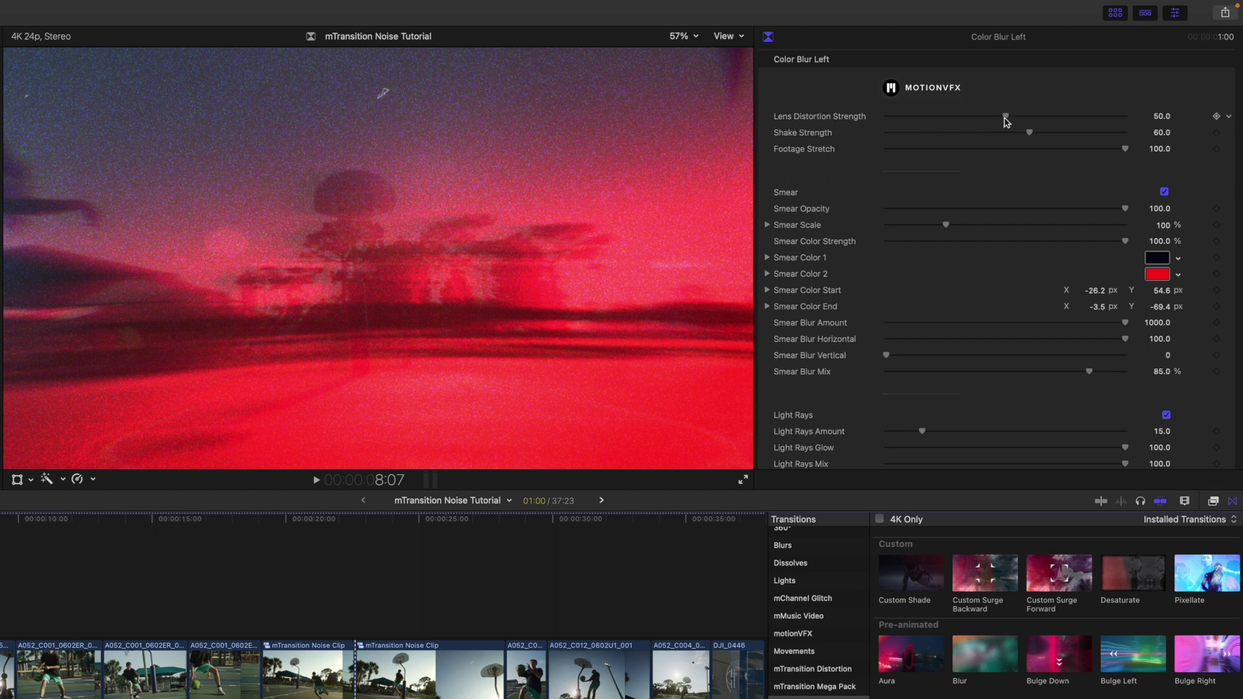
pyautogui.moveTo(1006, 119); pyautogui.dragTo(1057, 133)
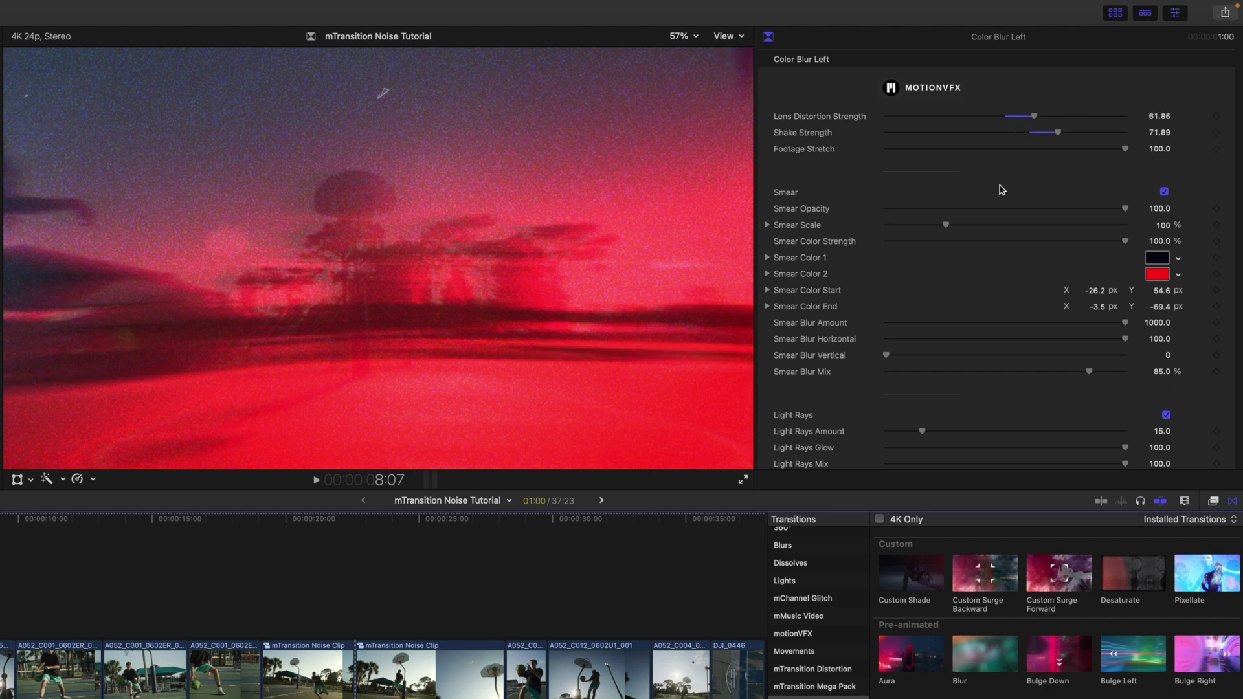
# Step: Change the transition's Smear Color 2 to orange and lower Smear Color Strength to 98.66%
pyautogui.scroll(-2, 999, 191)
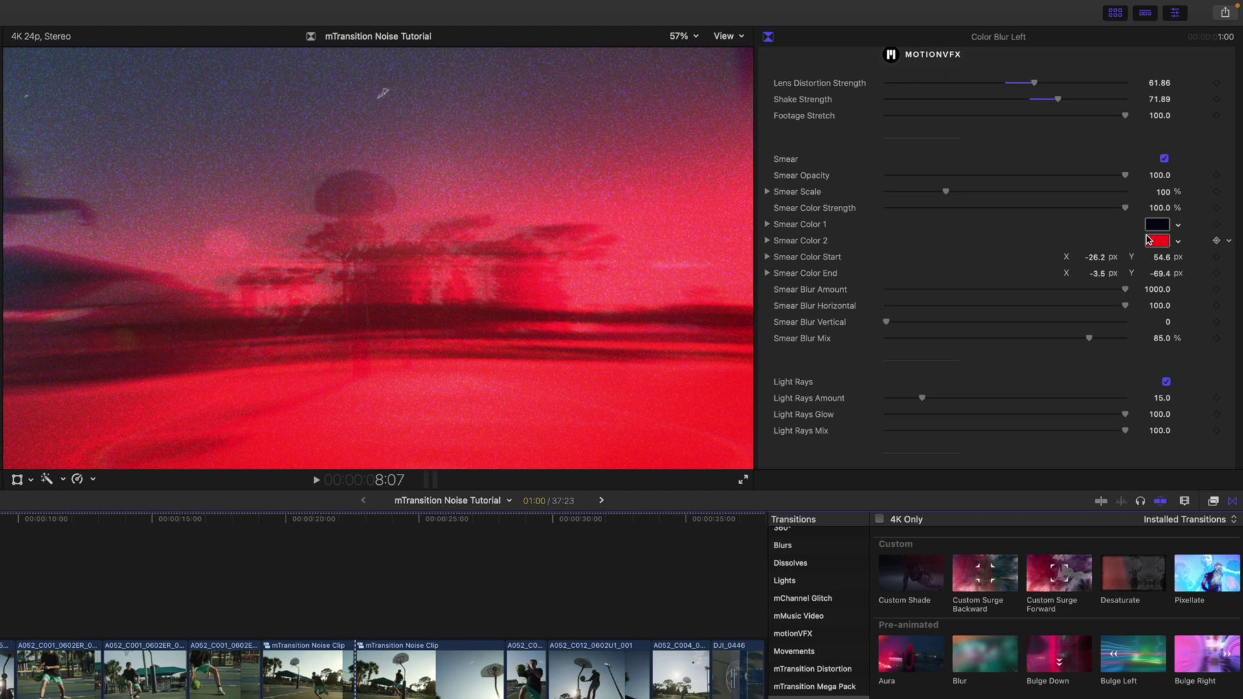
pyautogui.moveTo(1125, 179)
pyautogui.mouseDown()
pyautogui.moveTo(1069, 180)
pyautogui.moveTo(1147, 186)
pyautogui.mouseUp()
pyautogui.click(1151, 241)
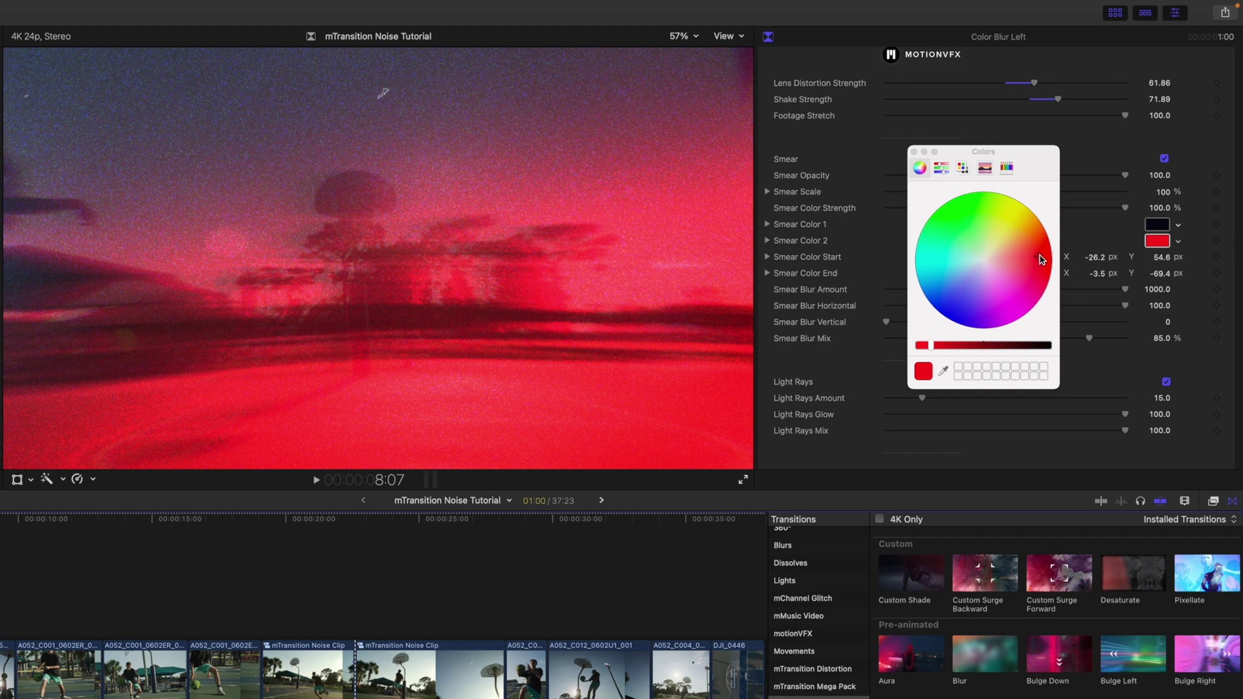
pyautogui.moveTo(1041, 258); pyautogui.dragTo(1034, 224)
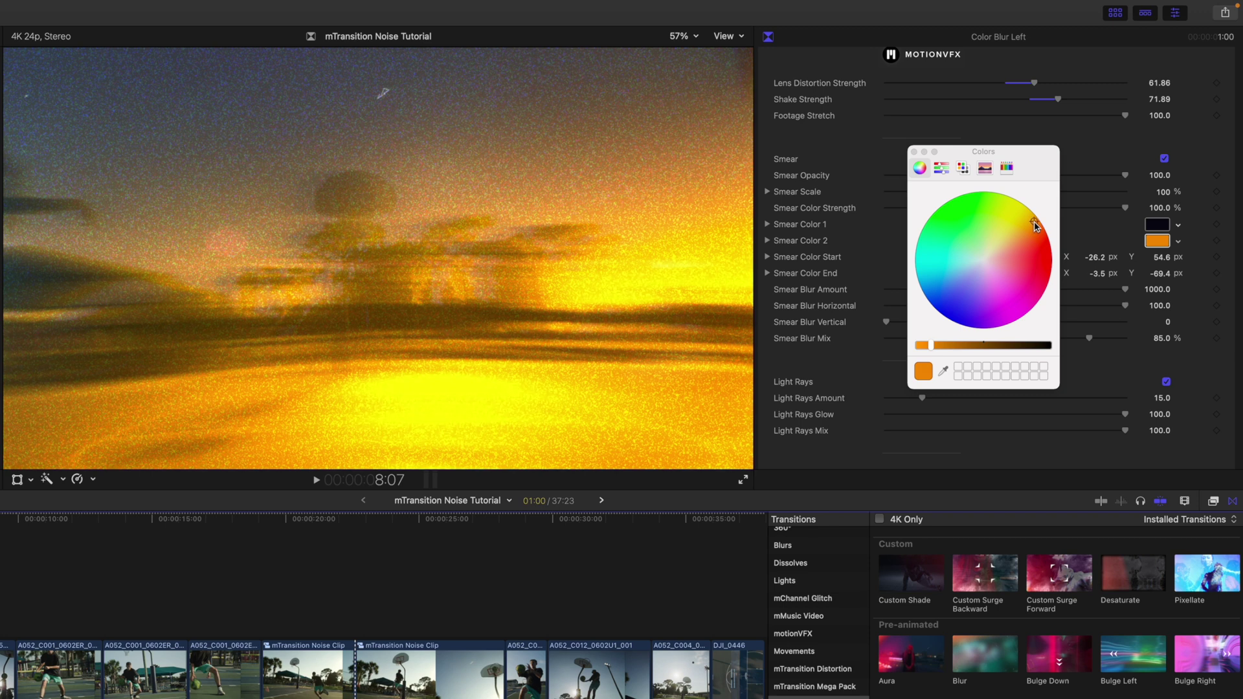
pyautogui.click(914, 152)
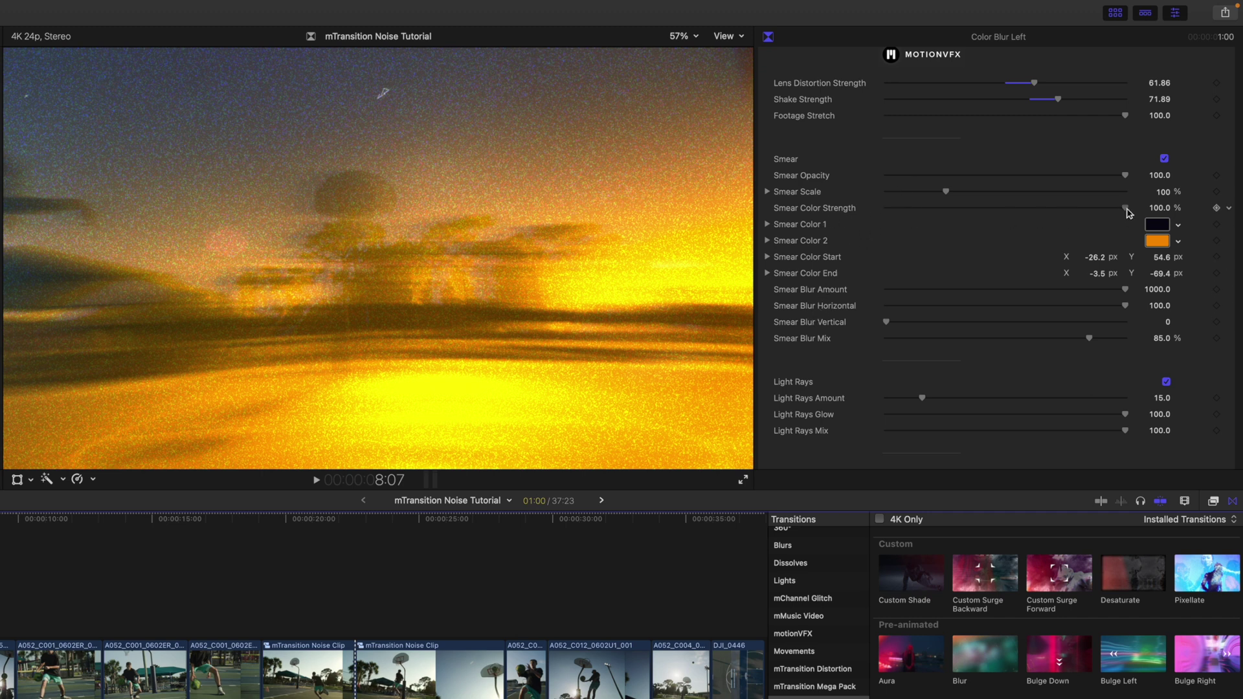
pyautogui.moveTo(1127, 209)
pyautogui.mouseDown()
pyautogui.moveTo(1110, 210)
pyautogui.moveTo(1125, 213)
pyautogui.mouseUp()
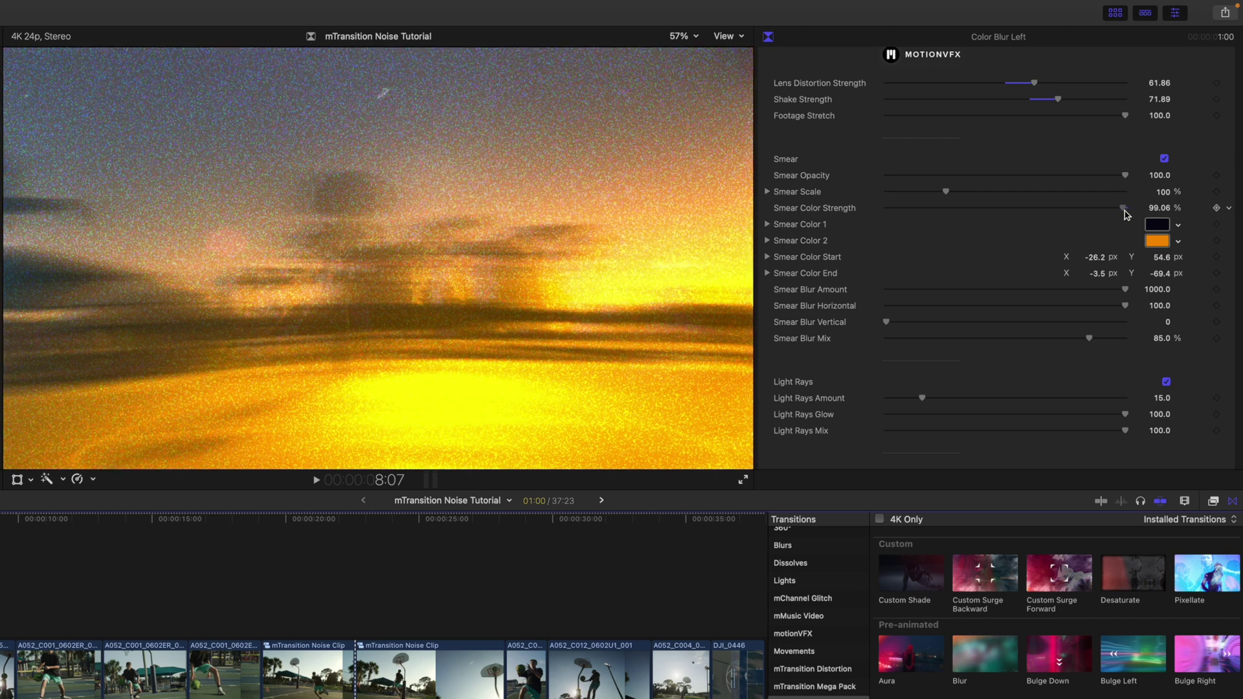
# Step: Toggle Light Rays and Prism in turn to compare their effect on frame 8:07, leaving both enabled
pyautogui.scroll(-5, 949, 316)
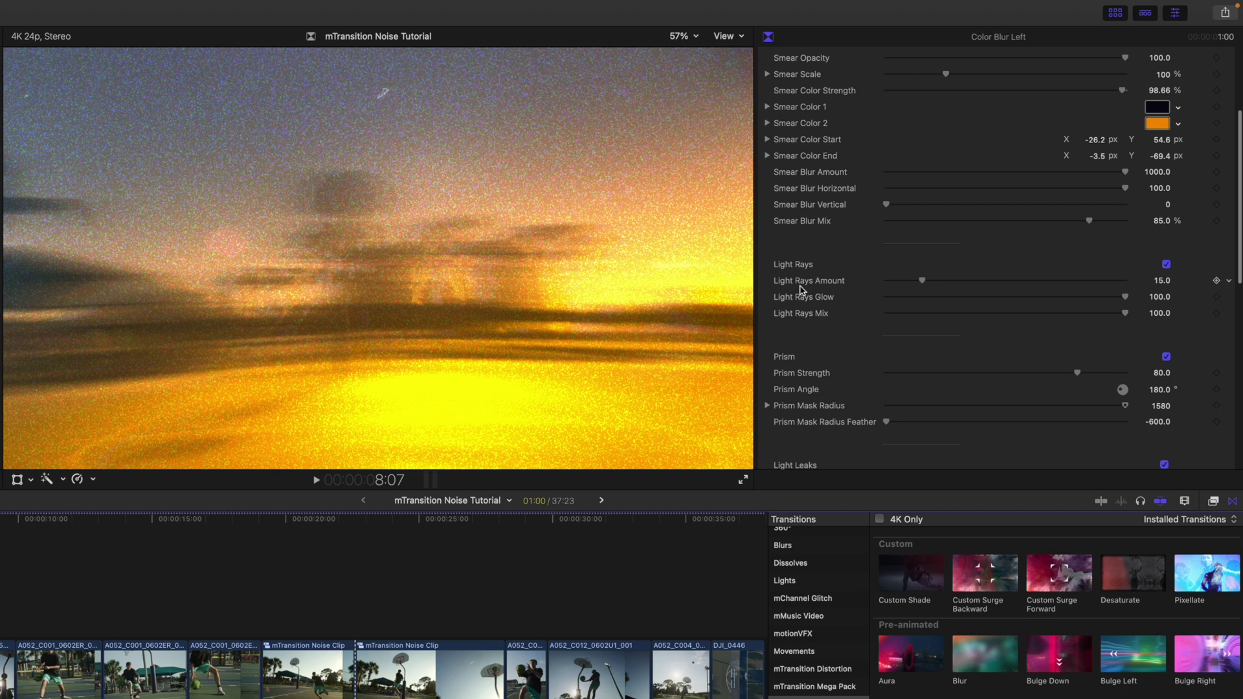
pyautogui.click(1166, 264)
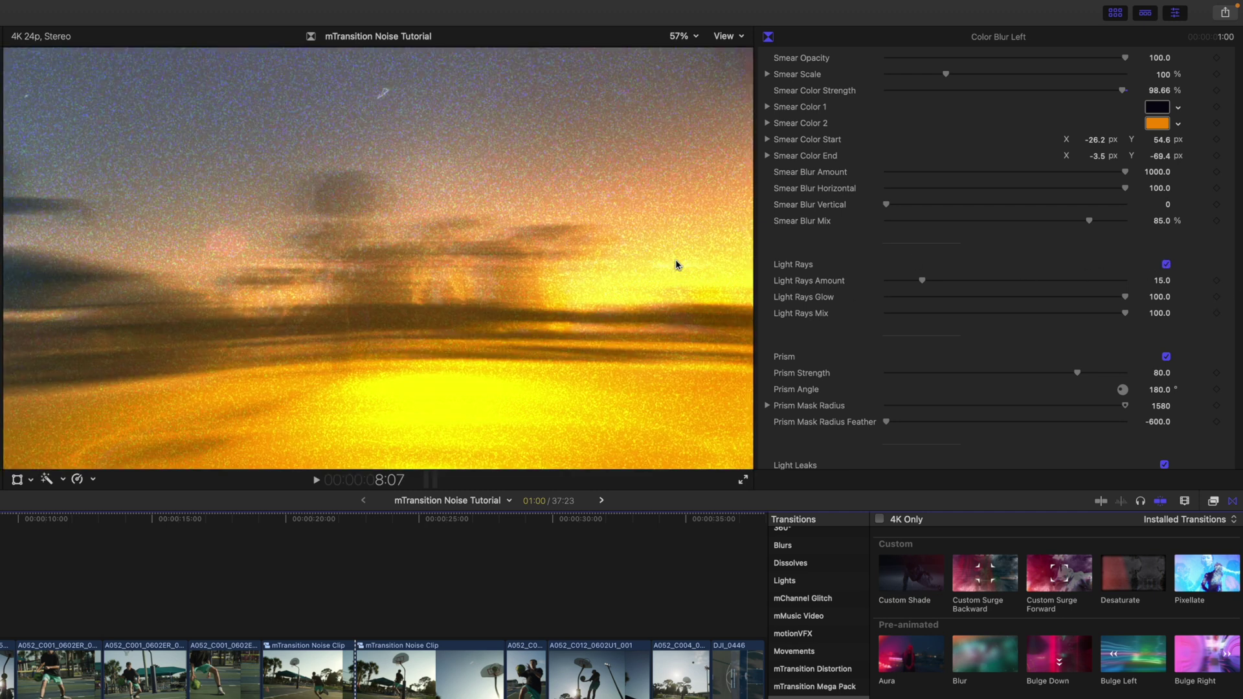
pyautogui.scroll(-2, 896, 299)
pyautogui.scroll(-3, 896, 299)
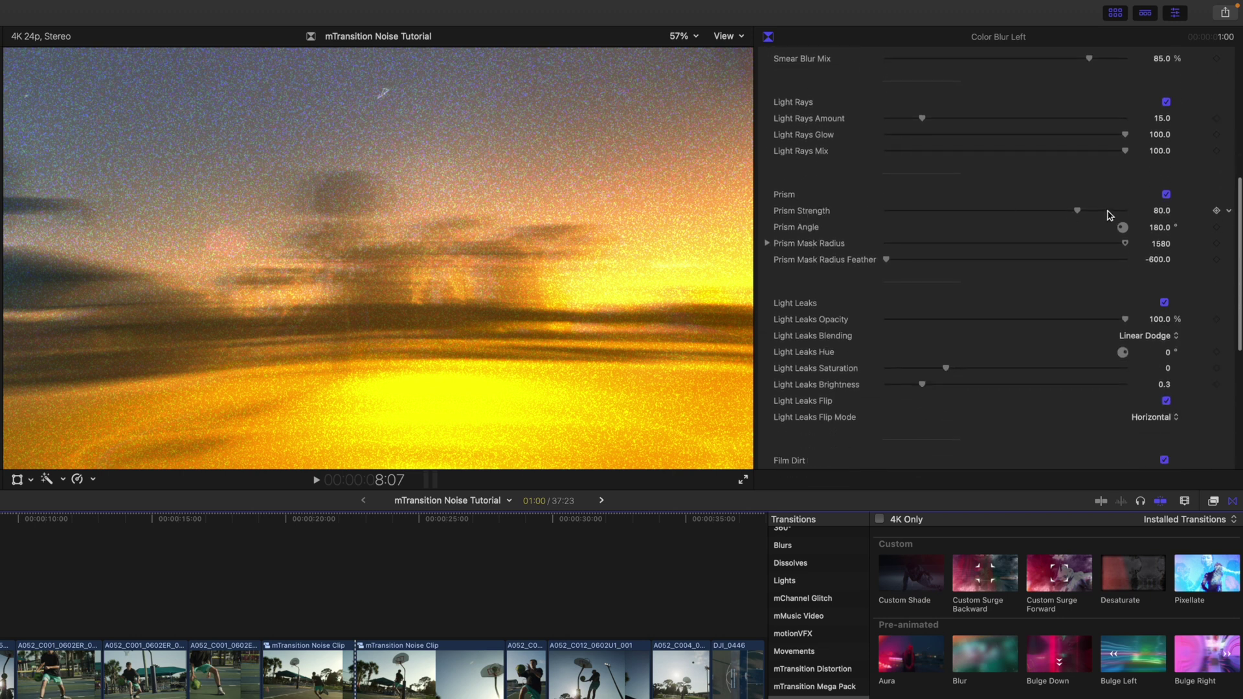
pyautogui.click(1165, 195)
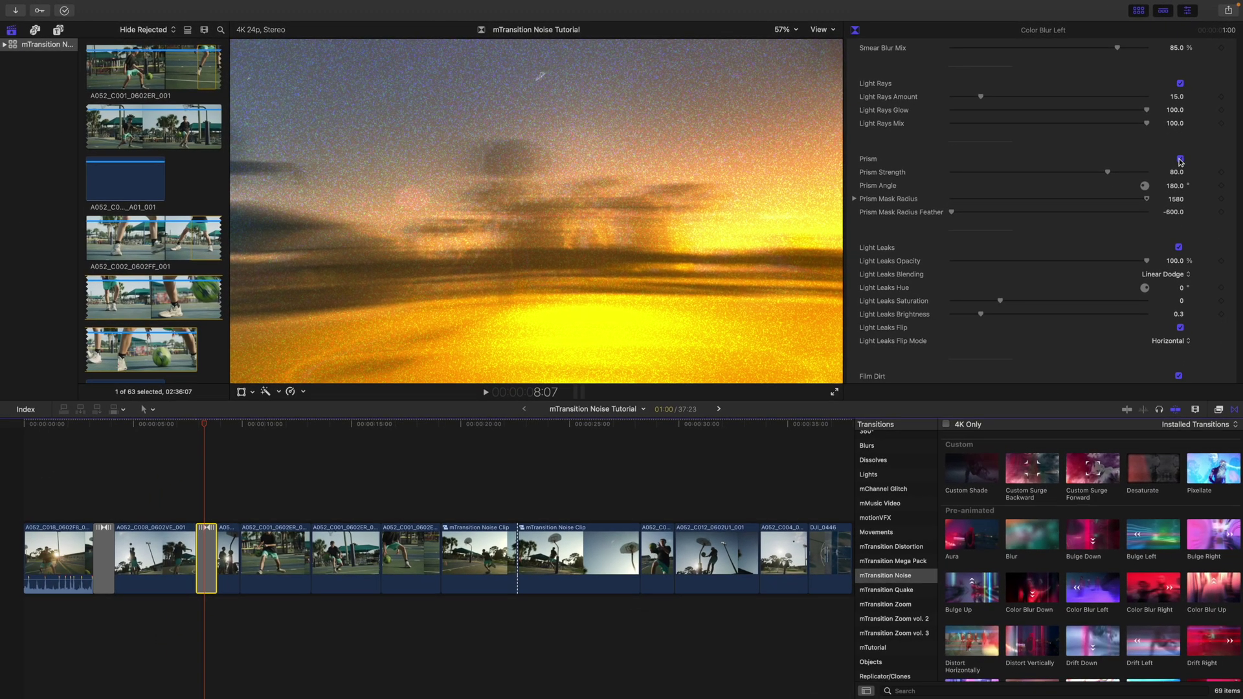
# Step: Step back to frame 8:04 and check the Prism effect's color fringing by toggling it, leaving it enabled
pyautogui.press('Left')
pyautogui.press('Left')
pyautogui.press('Left')
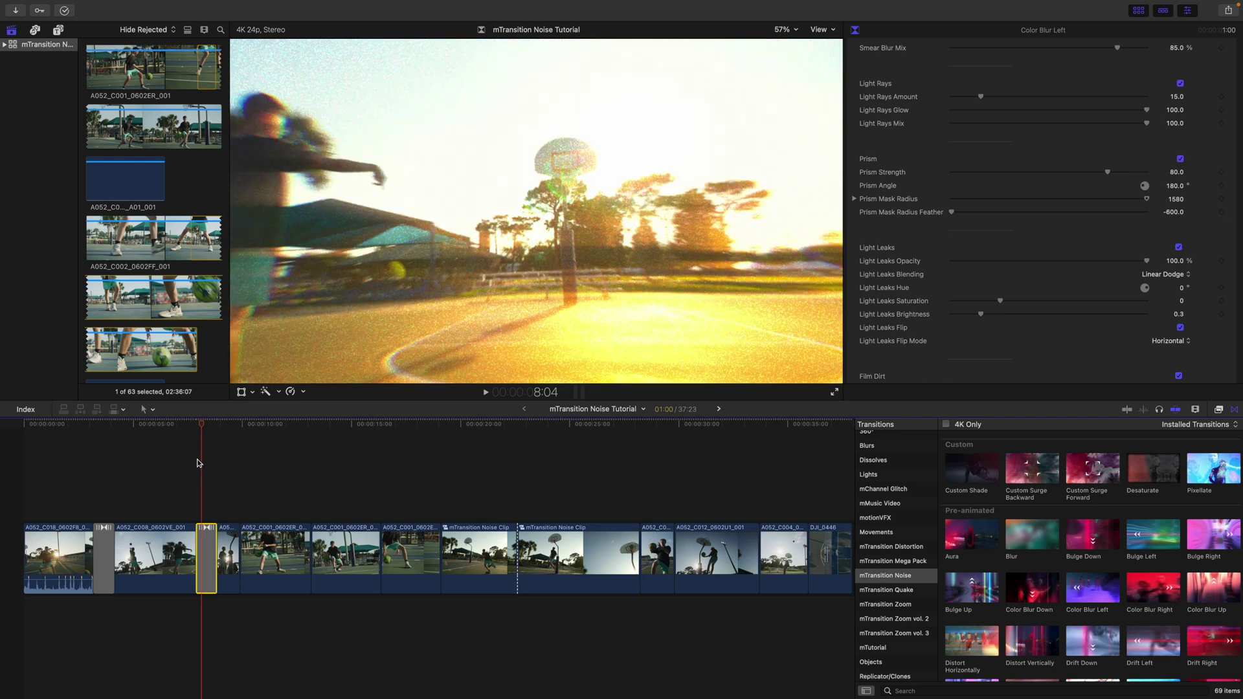
pyautogui.scroll(1, 1069, 240)
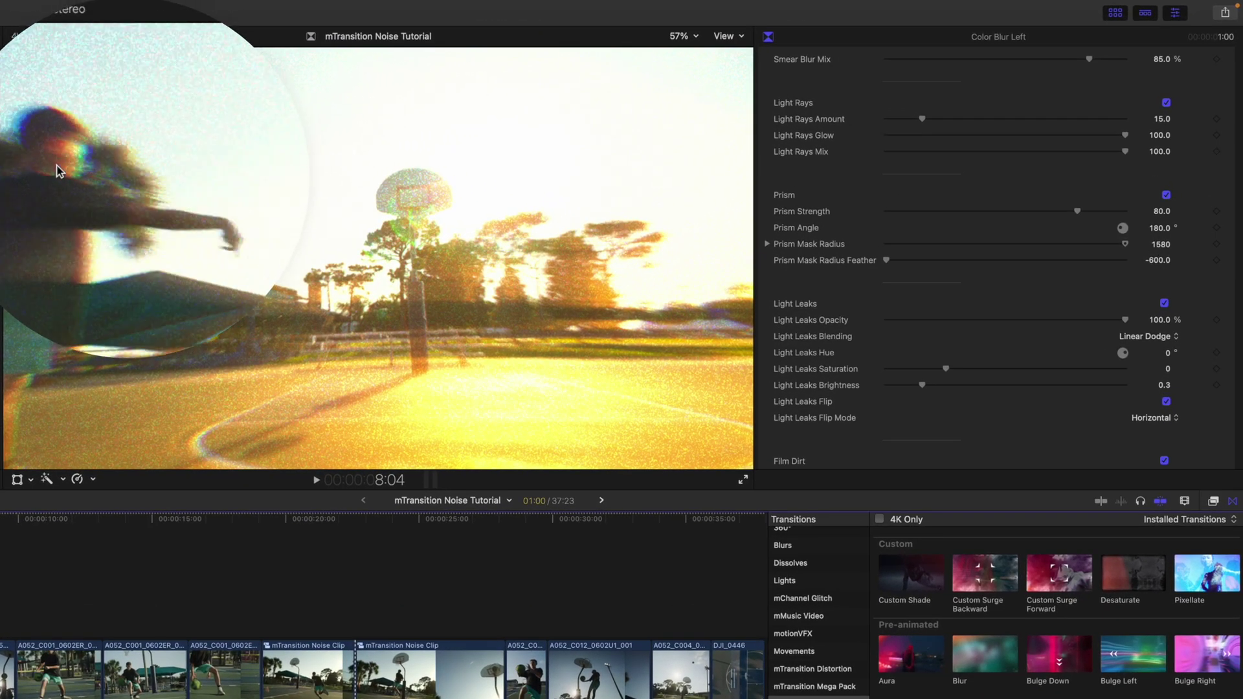
pyautogui.click(1167, 195)
# Step: Try the transition without Light Leaks, and turn Light Leaks back on
pyautogui.scroll(-5, 1139, 220)
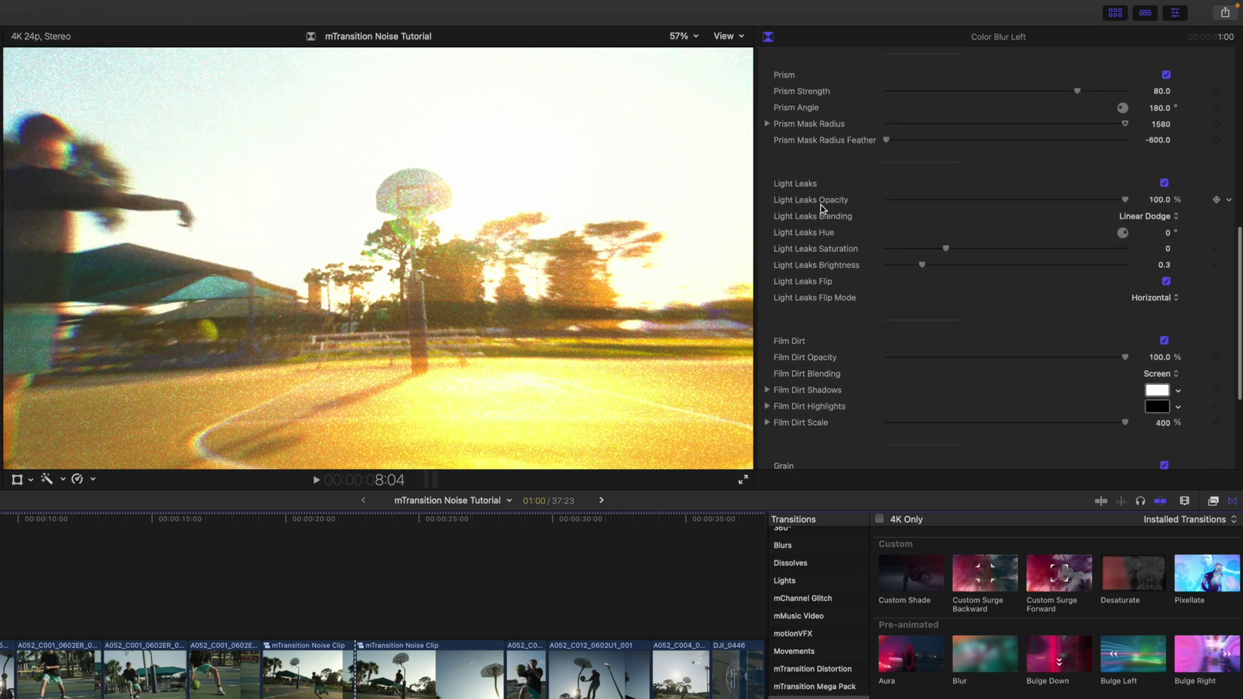
pyautogui.click(1165, 184)
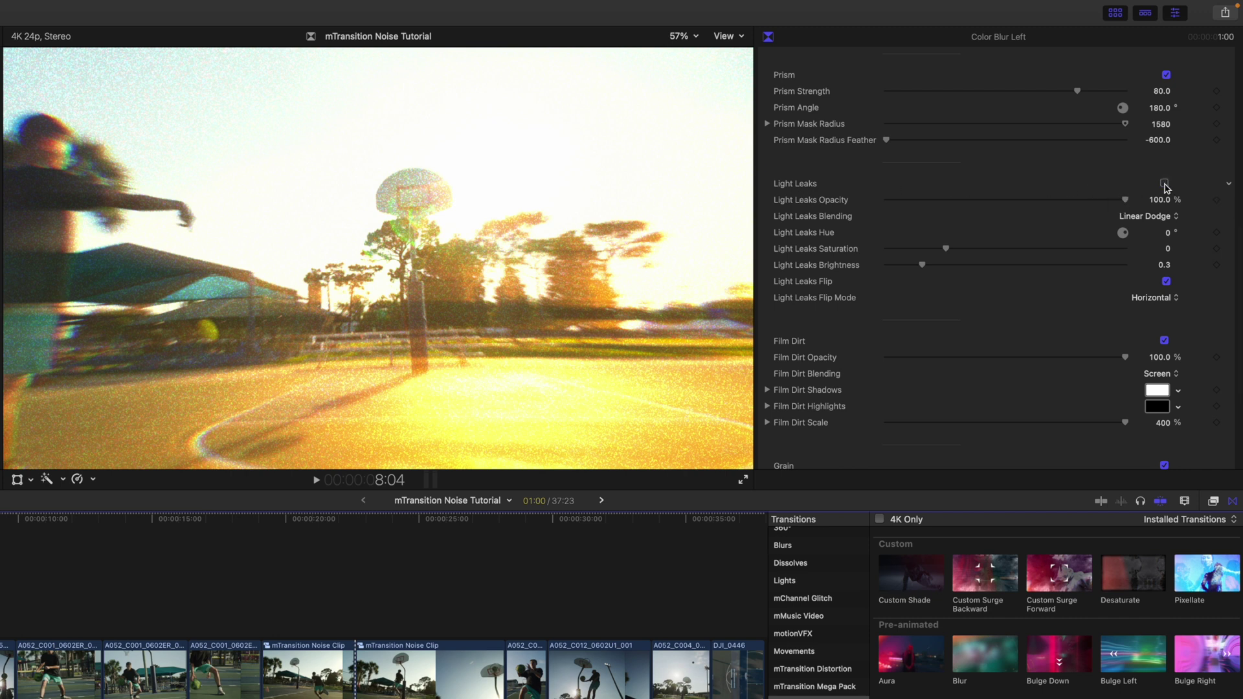
pyautogui.click(1165, 185)
# Step: Try the Vertical option for Light Leaks Flip Mode, and return it to Horizontal
pyautogui.click(1168, 299)
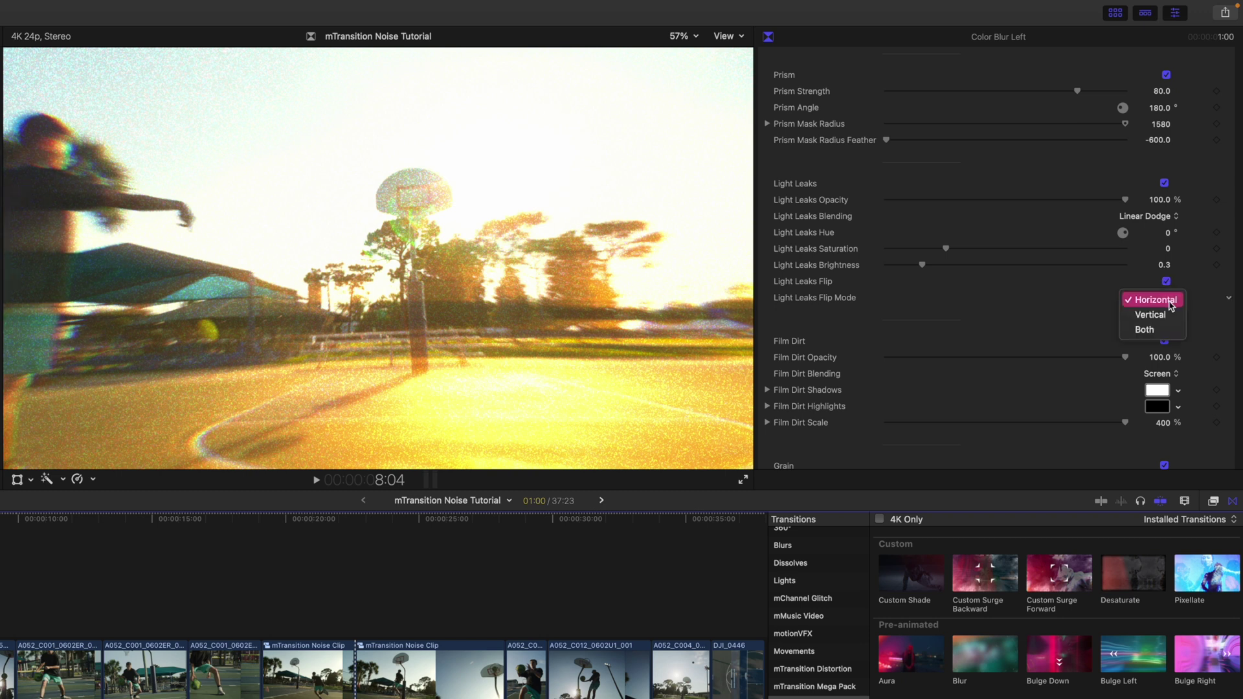
pyautogui.click(1164, 315)
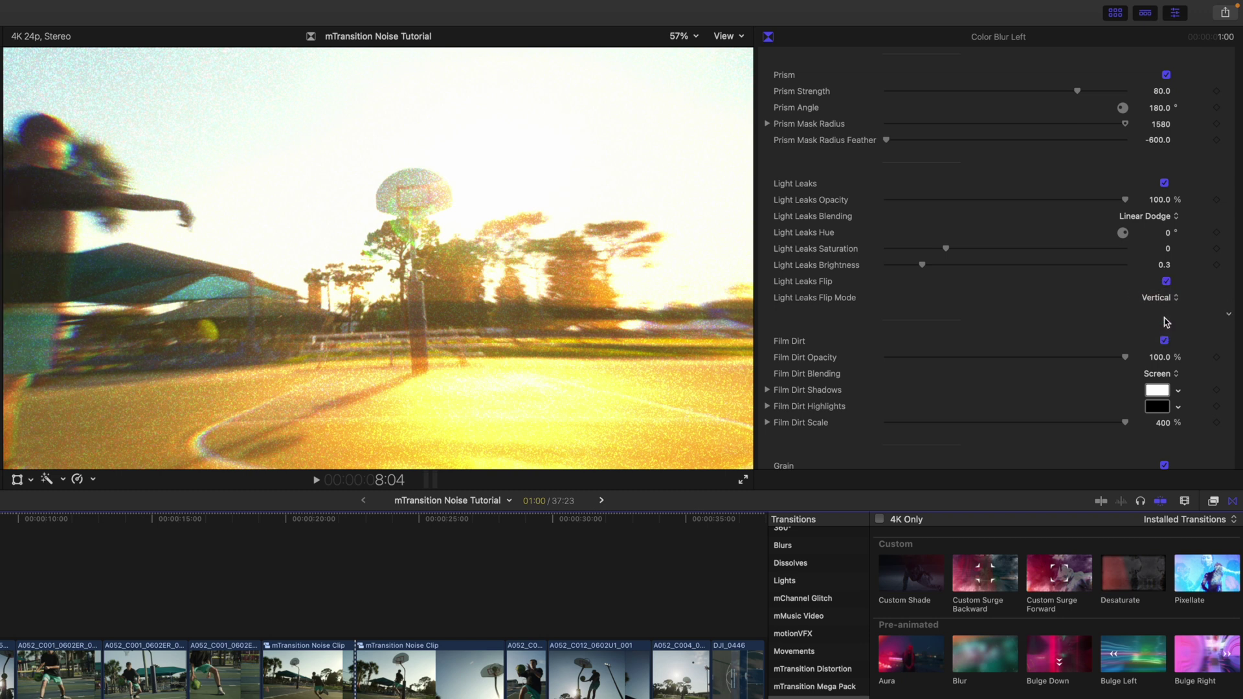
pyautogui.click(1165, 308)
pyautogui.click(1165, 311)
pyautogui.click(1165, 297)
pyautogui.click(1176, 269)
# Step: Examine the Color Blur Left transition's Film Dirt and Grain settings, checking the Grain effect
pyautogui.scroll(-5, 800, 278)
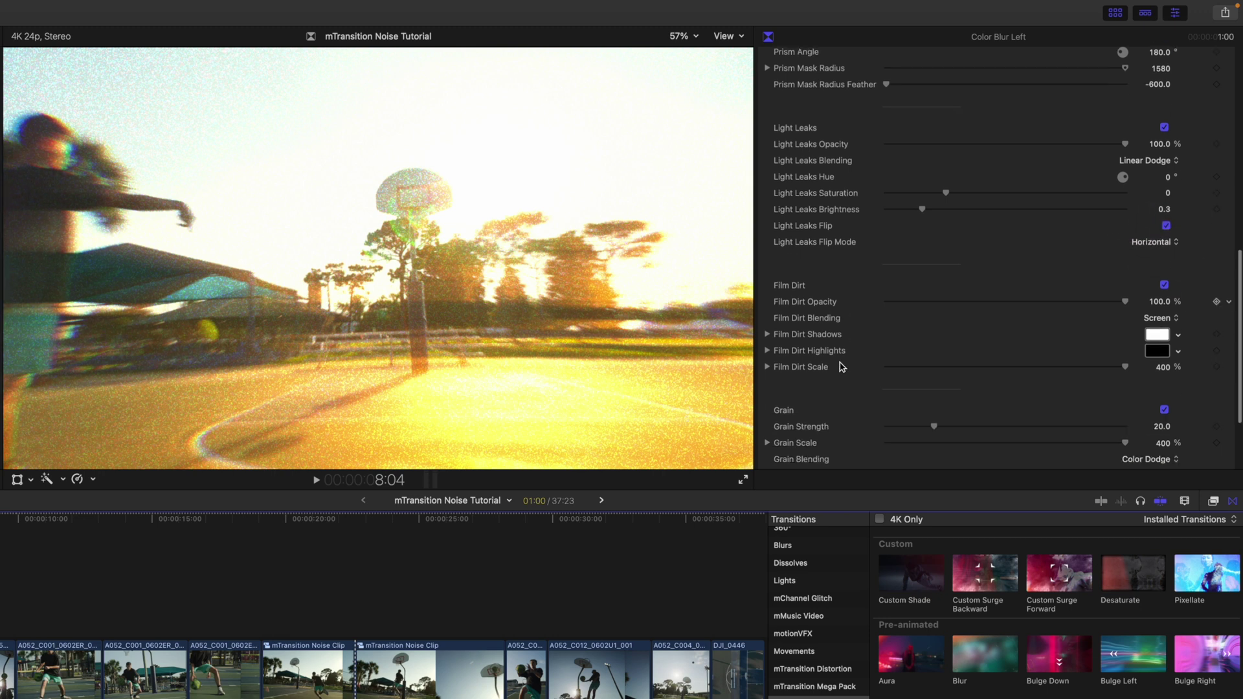
pyautogui.scroll(-1, 904, 336)
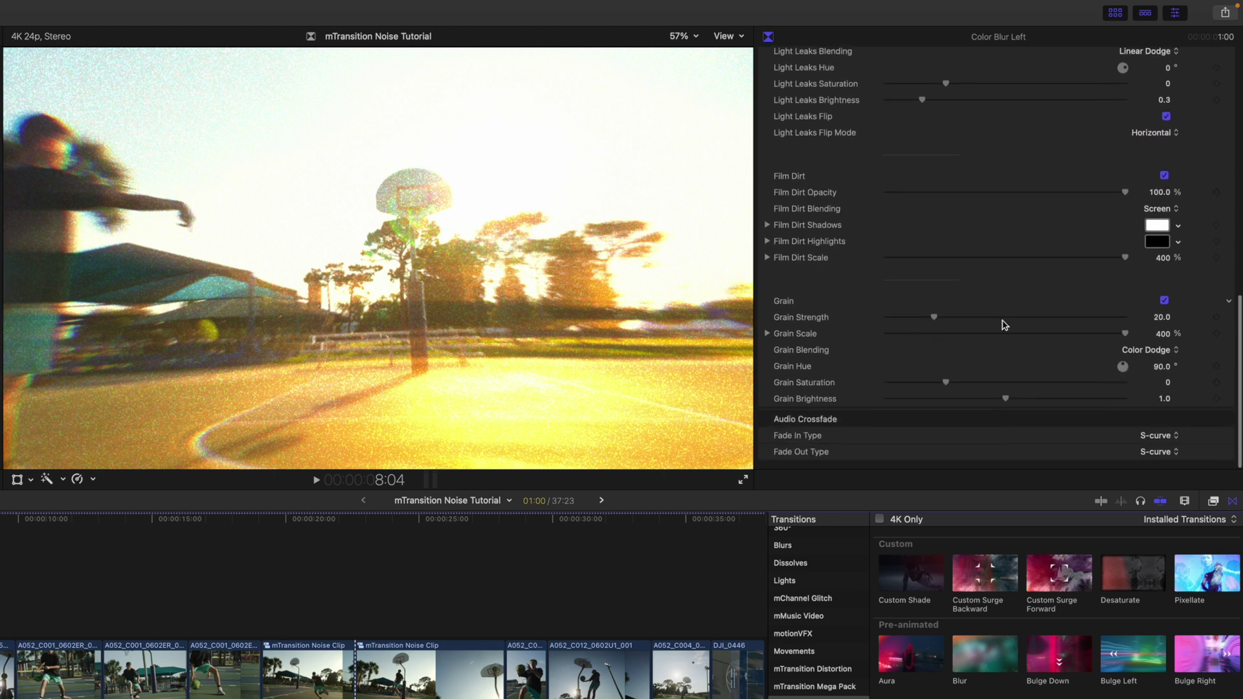
pyautogui.click(1164, 303)
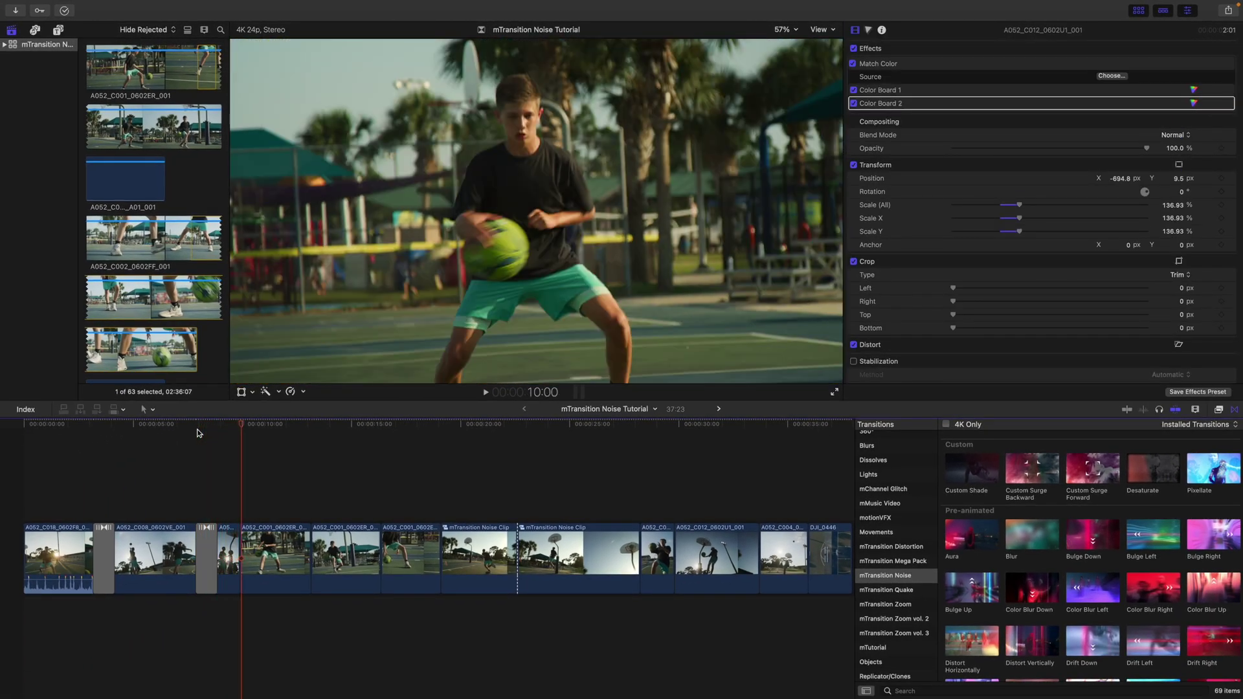
# Step: Add the Film Burn Down transition to the cut between the timeline's third and fourth clips and play it back
pyautogui.press('j')
pyautogui.press('l')
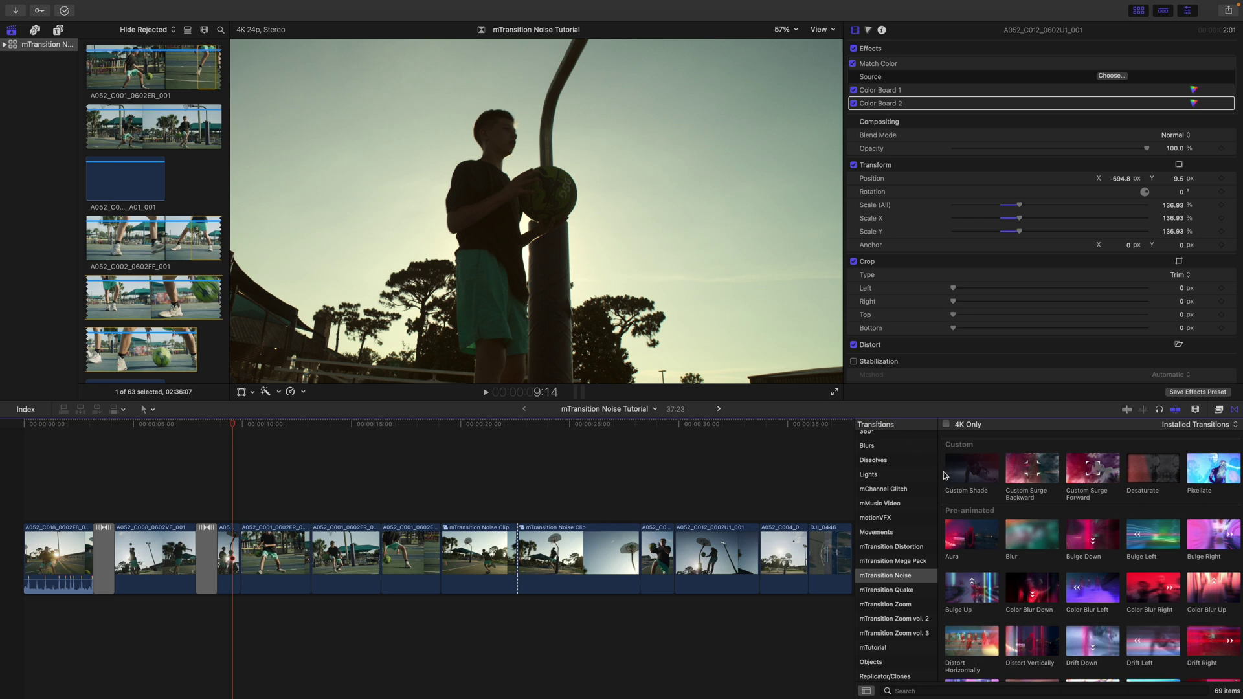
pyautogui.scroll(-5, 944, 476)
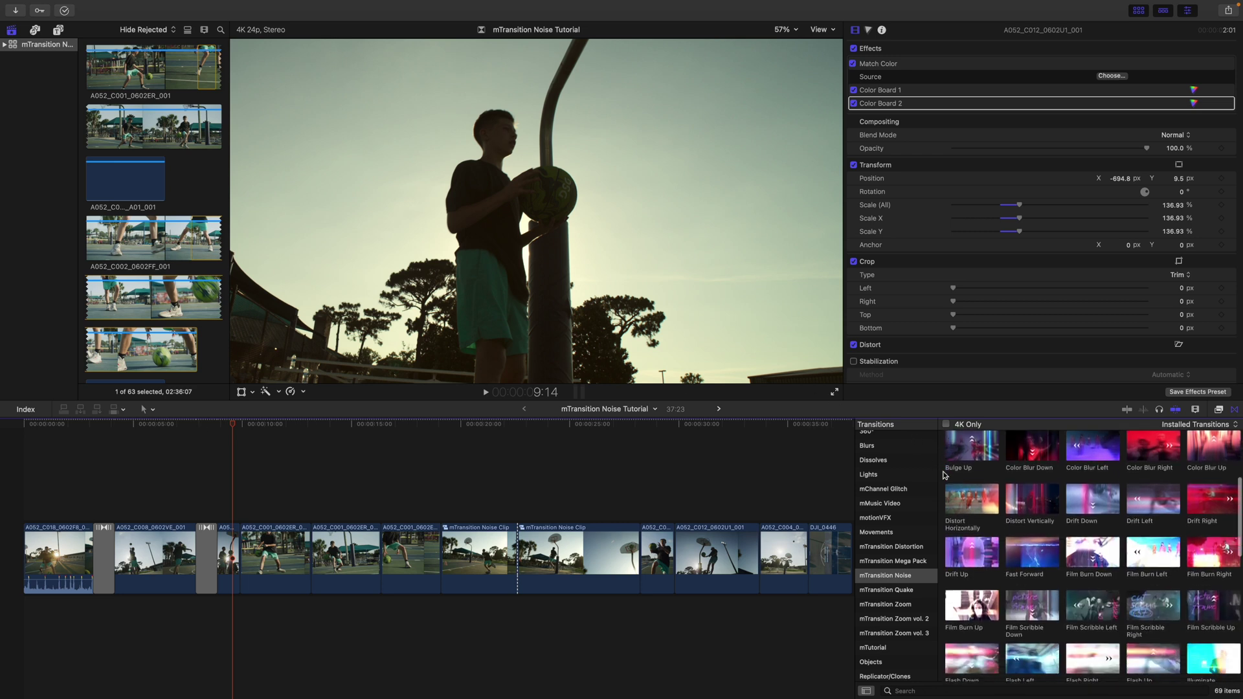
pyautogui.scroll(-2, 943, 475)
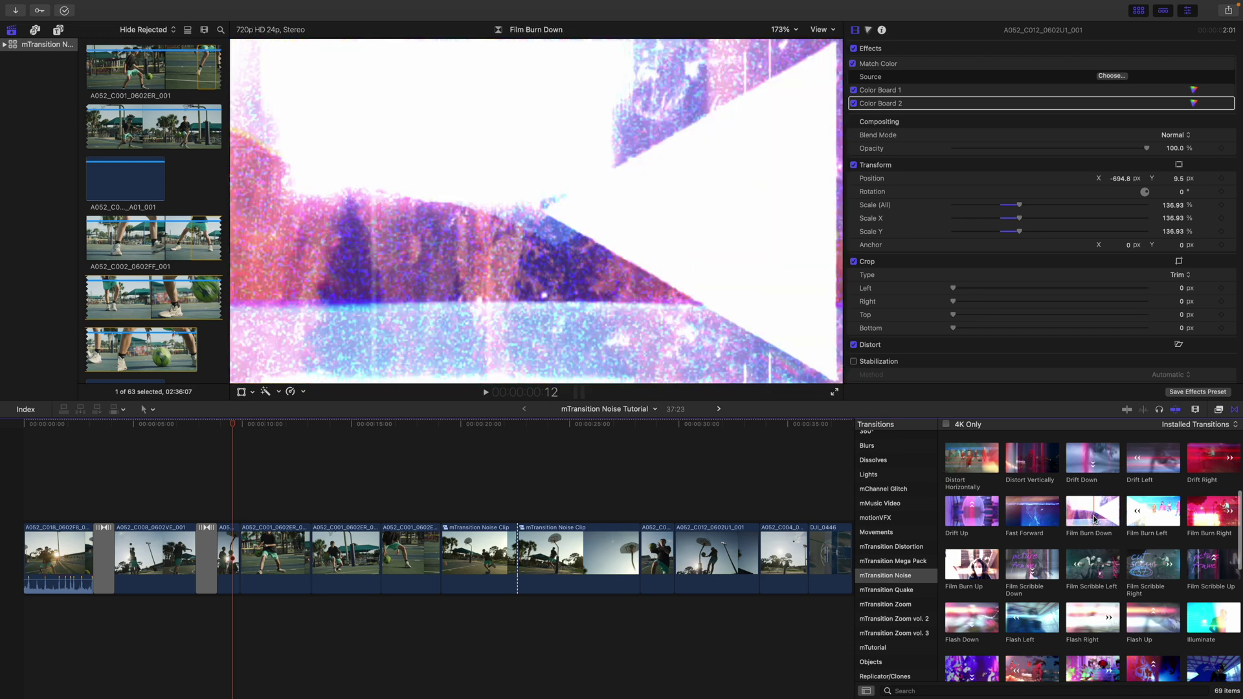
pyautogui.moveTo(1094, 517)
pyautogui.mouseDown()
pyautogui.moveTo(519, 517)
pyautogui.moveTo(240, 558)
pyautogui.mouseUp()
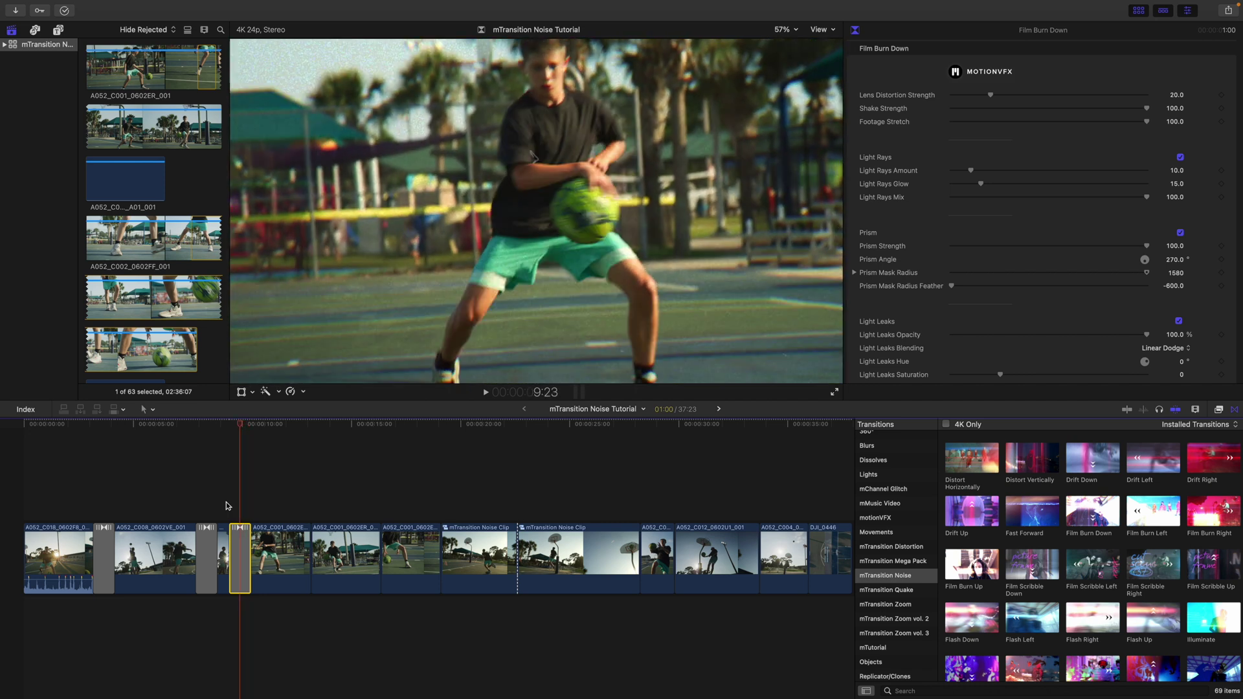
pyautogui.press('/')
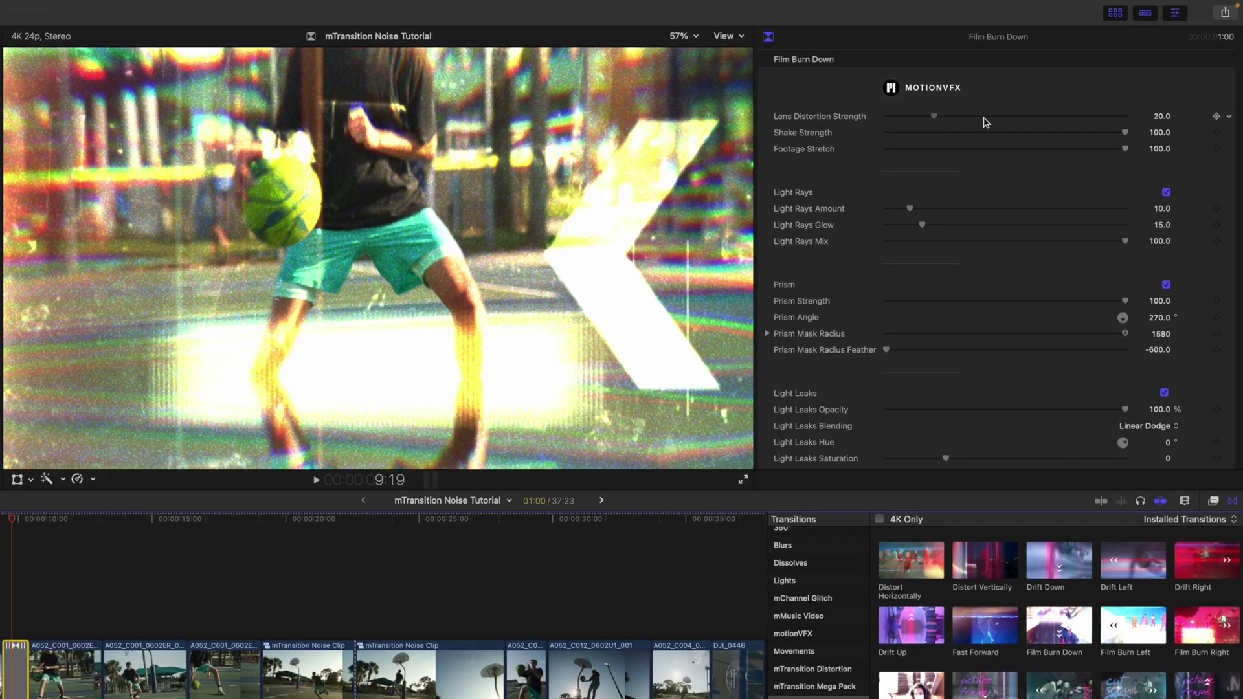
# Step: Raise Film Burn Down's Lens Distortion Strength to 32.91, and try Footage Stretch at 0 before returning it to 100
pyautogui.moveTo(933, 116); pyautogui.dragTo(965, 117)
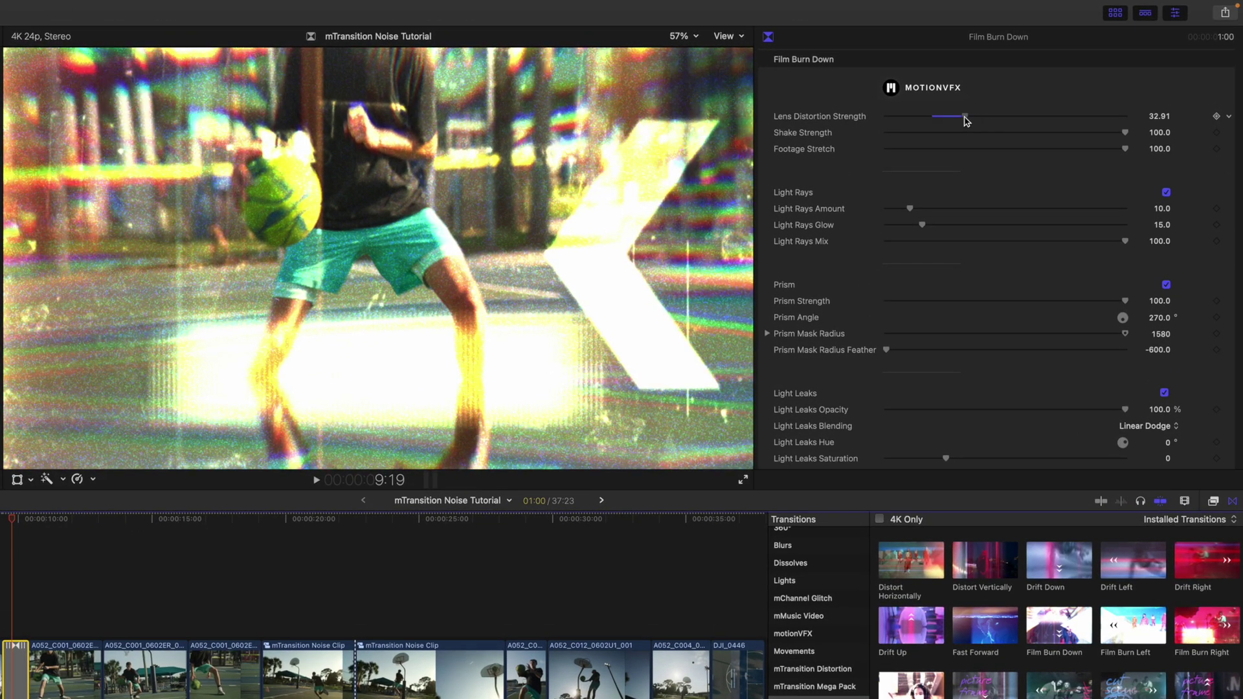
pyautogui.click(882, 150)
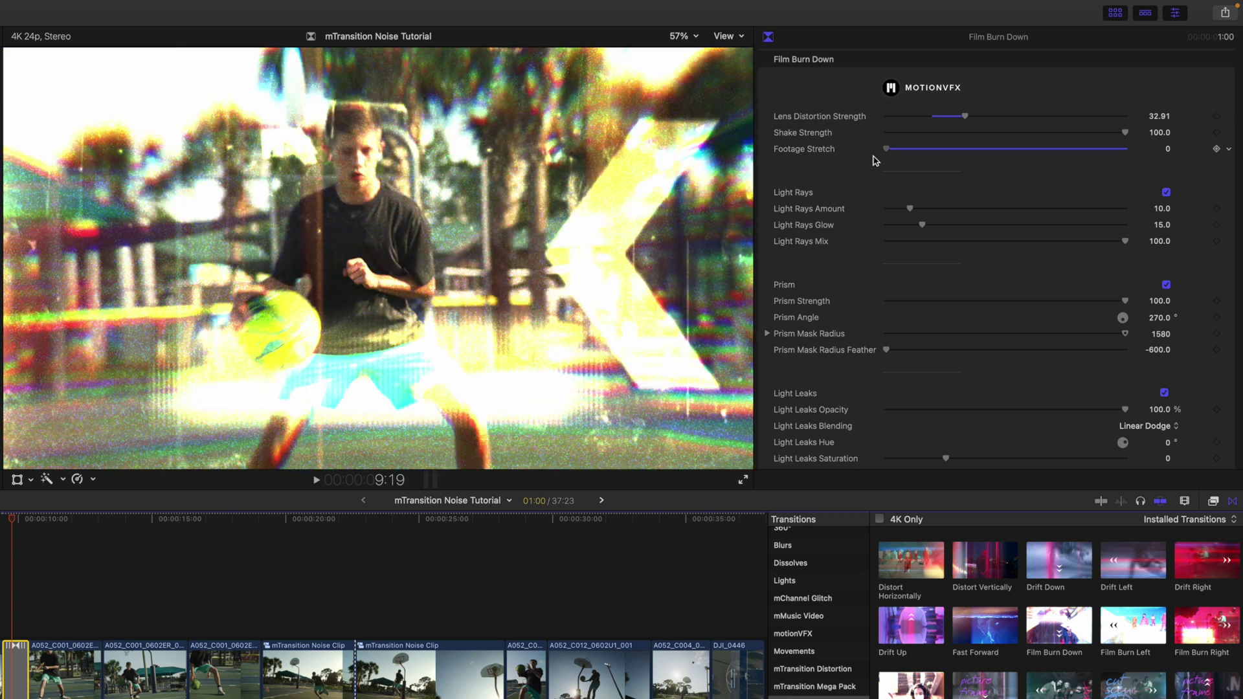
pyautogui.moveTo(873, 157); pyautogui.dragTo(1159, 160)
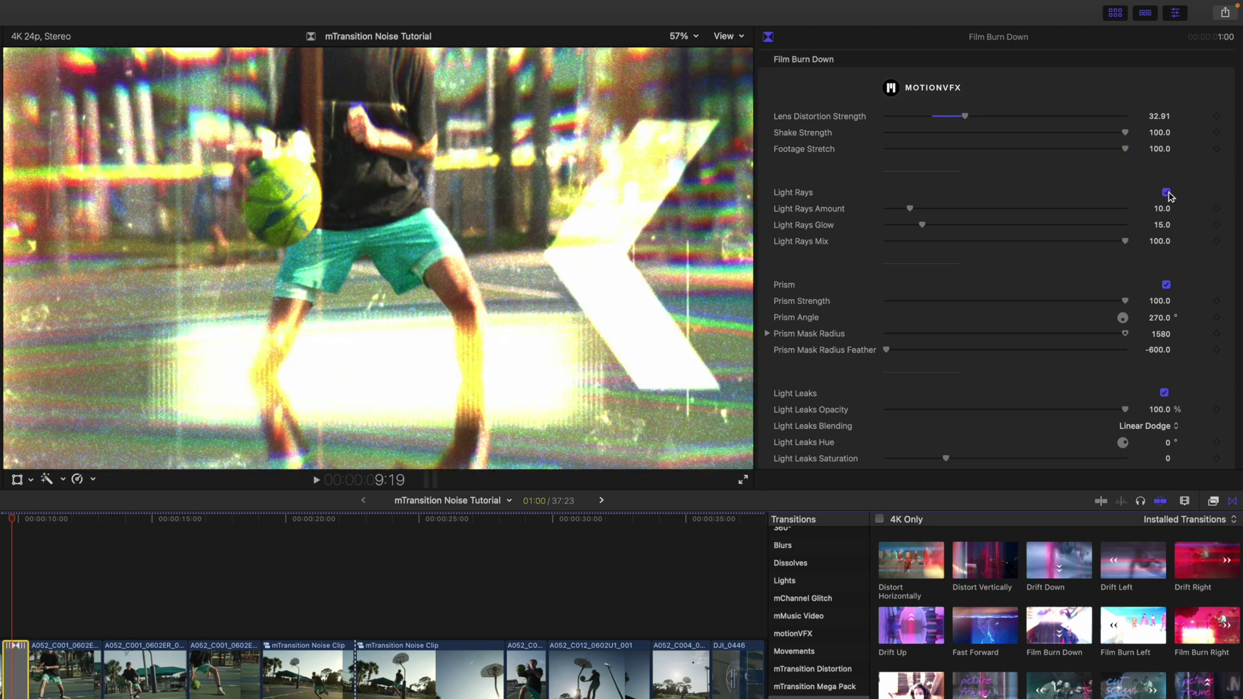
# Step: Look through Film Burn Down's remaining settings and compare the transition with Marks off and on, leaving Marks enabled
pyautogui.scroll(-3, 848, 246)
pyautogui.scroll(-2, 838, 218)
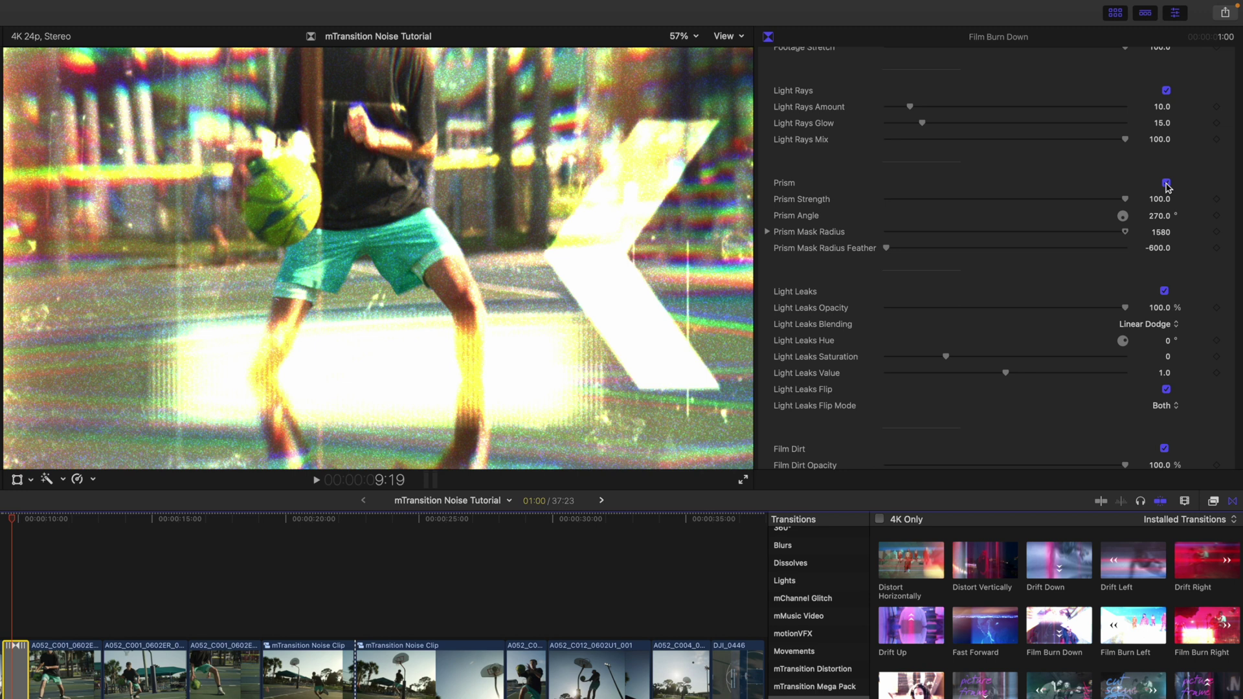
pyautogui.scroll(-3, 820, 309)
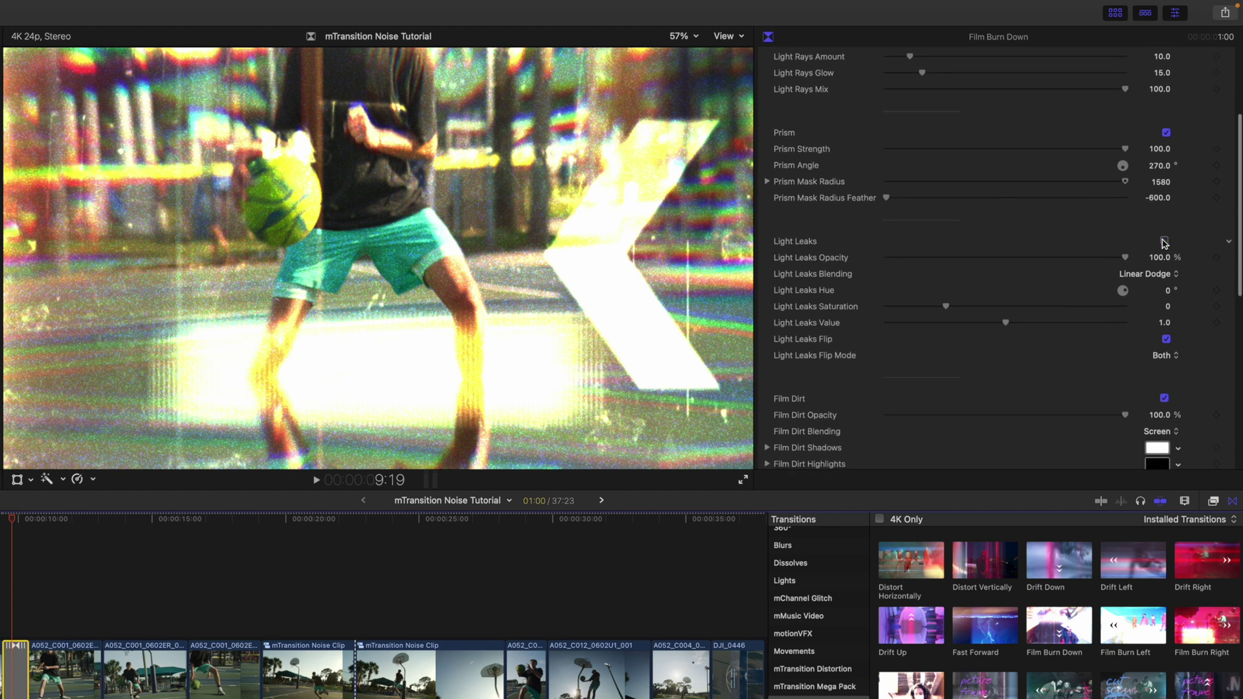
pyautogui.scroll(-10, 958, 266)
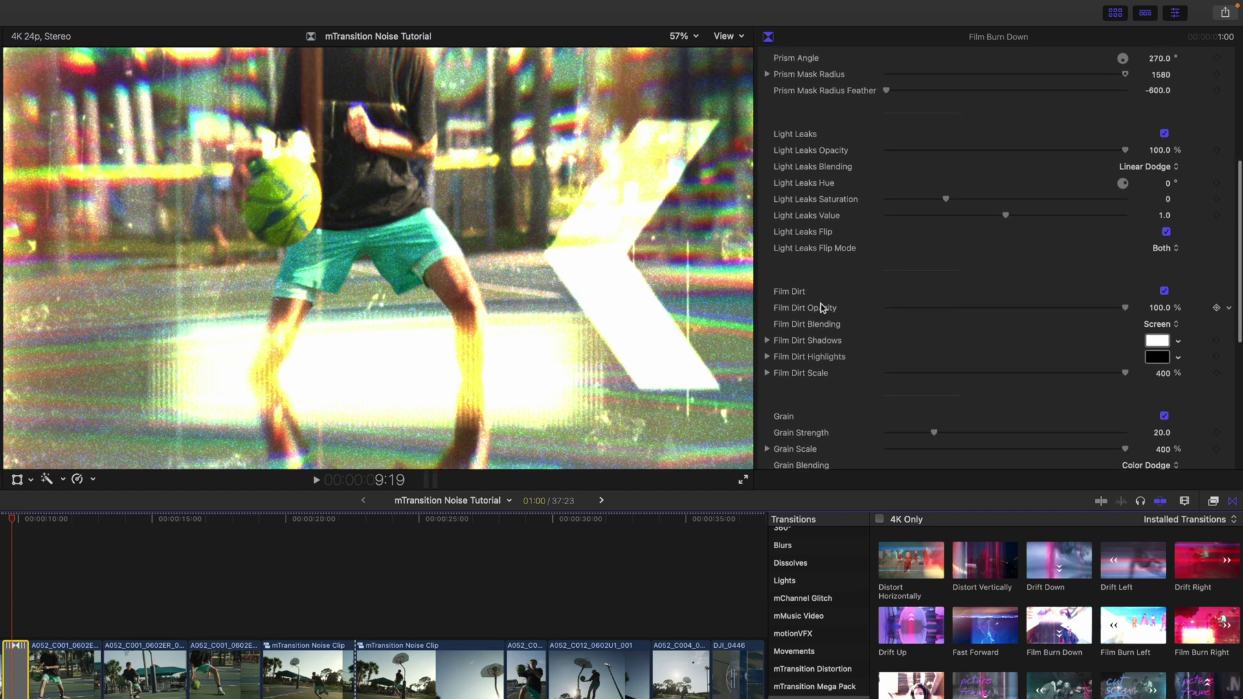
pyautogui.scroll(-8, 822, 308)
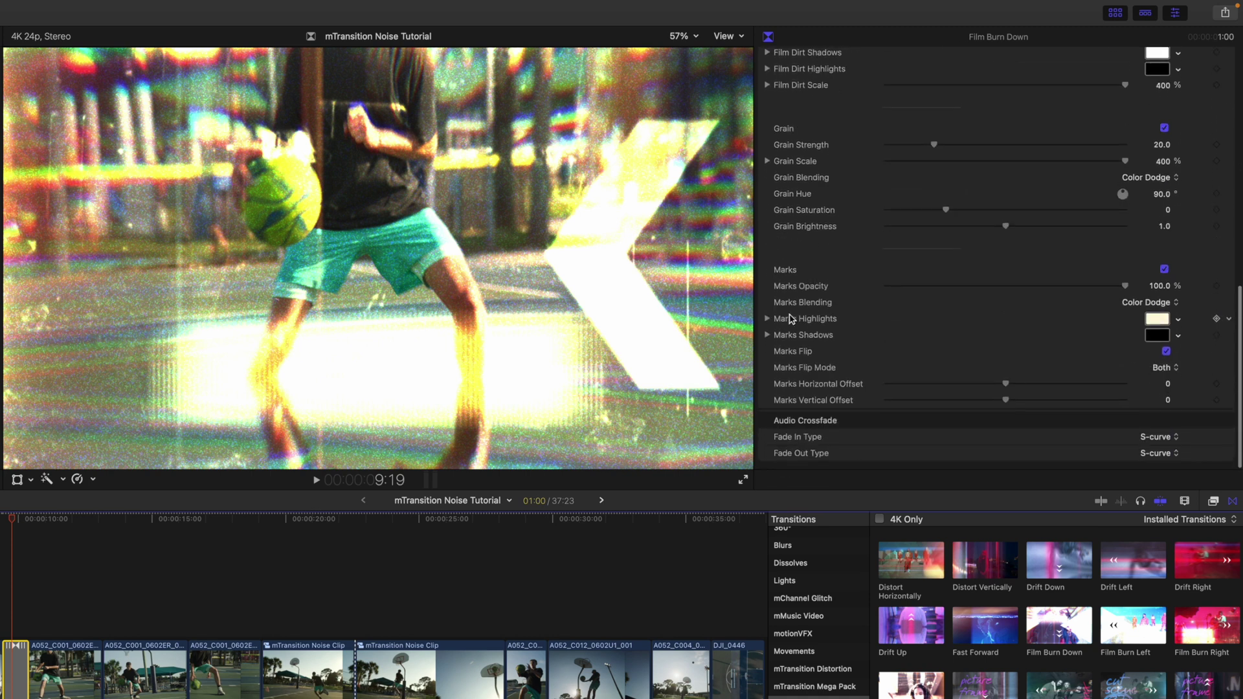
pyautogui.click(1165, 270)
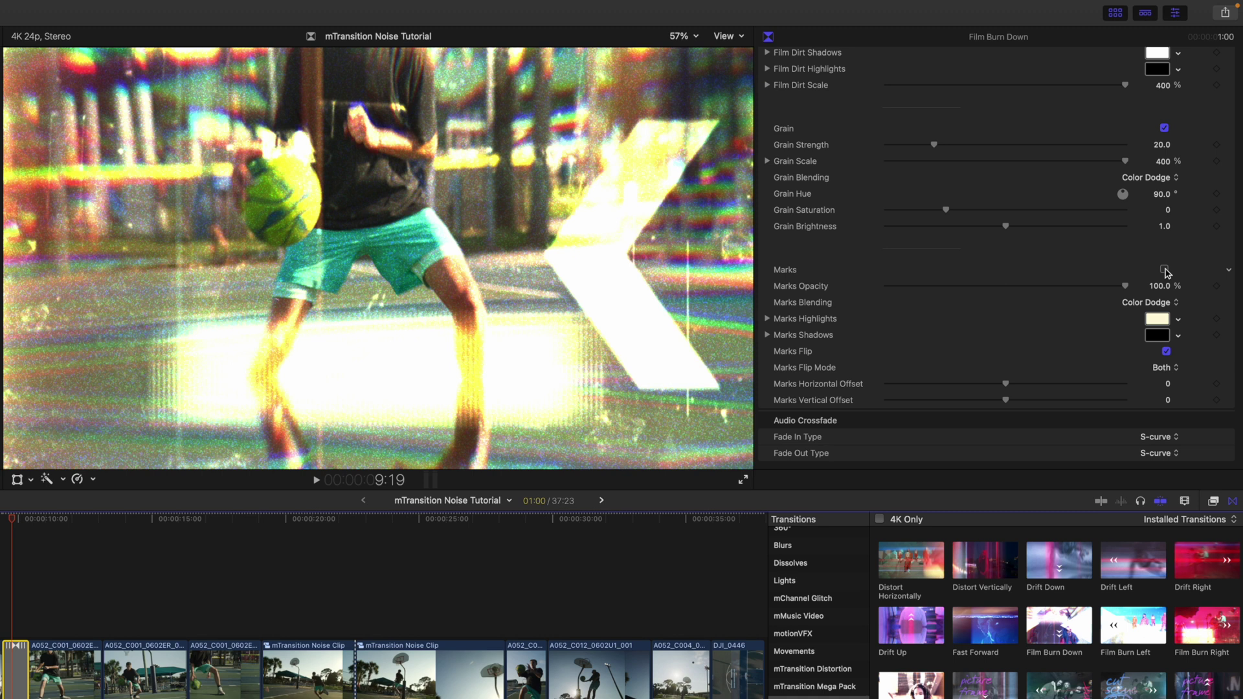
pyautogui.click(1164, 270)
pyautogui.click(1164, 270)
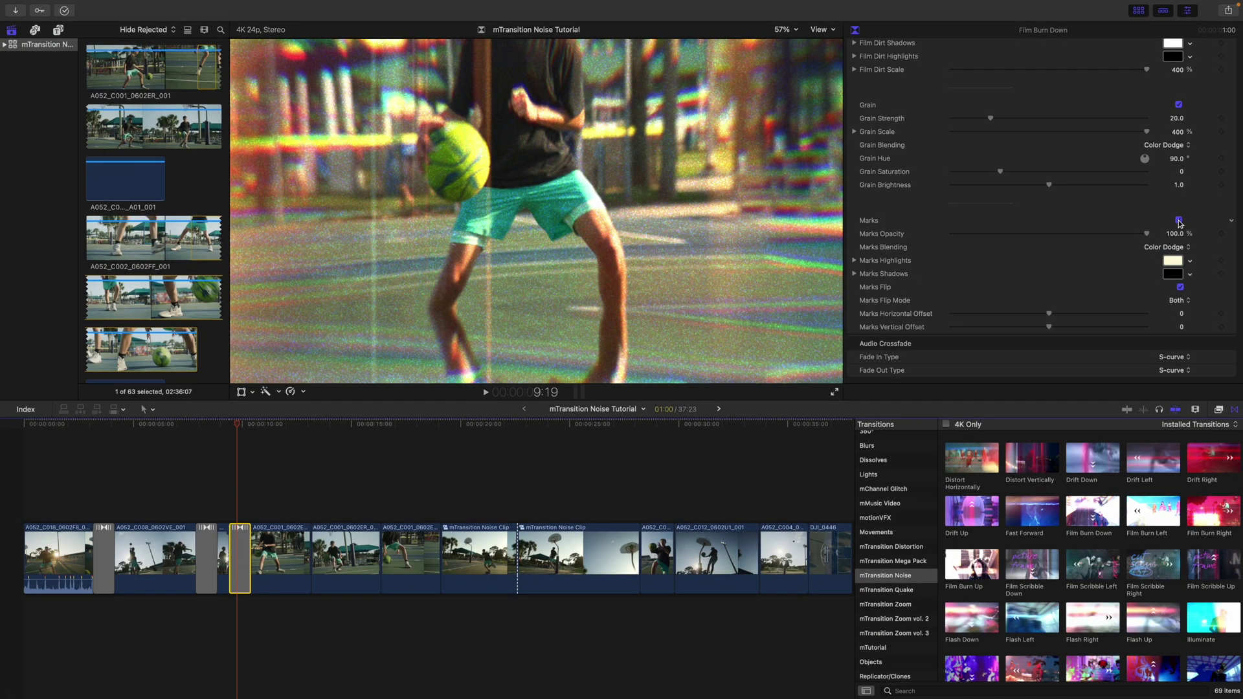
pyautogui.click(1178, 222)
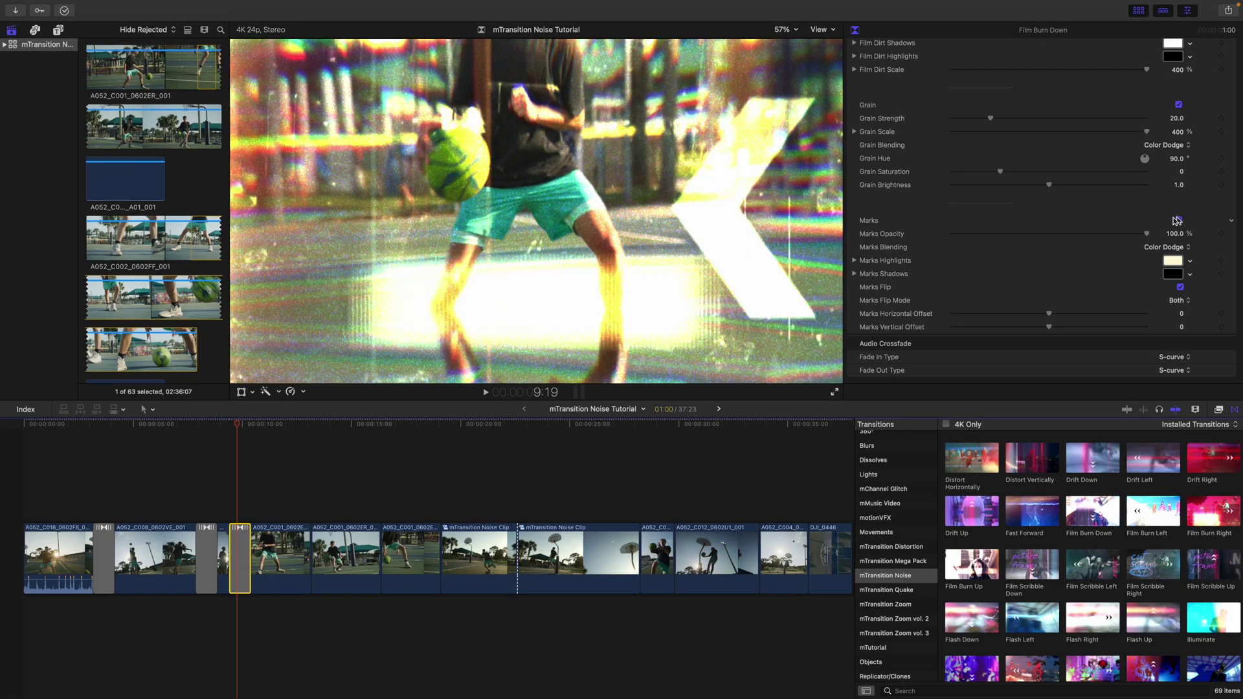
# Step: Add the Film Scribble Right transition to the cut between the timeline's fifth and sixth clips and play it back
pyautogui.moveTo(239, 427)
pyautogui.mouseDown()
pyautogui.moveTo(393, 443)
pyautogui.moveTo(371, 443)
pyautogui.mouseUp()
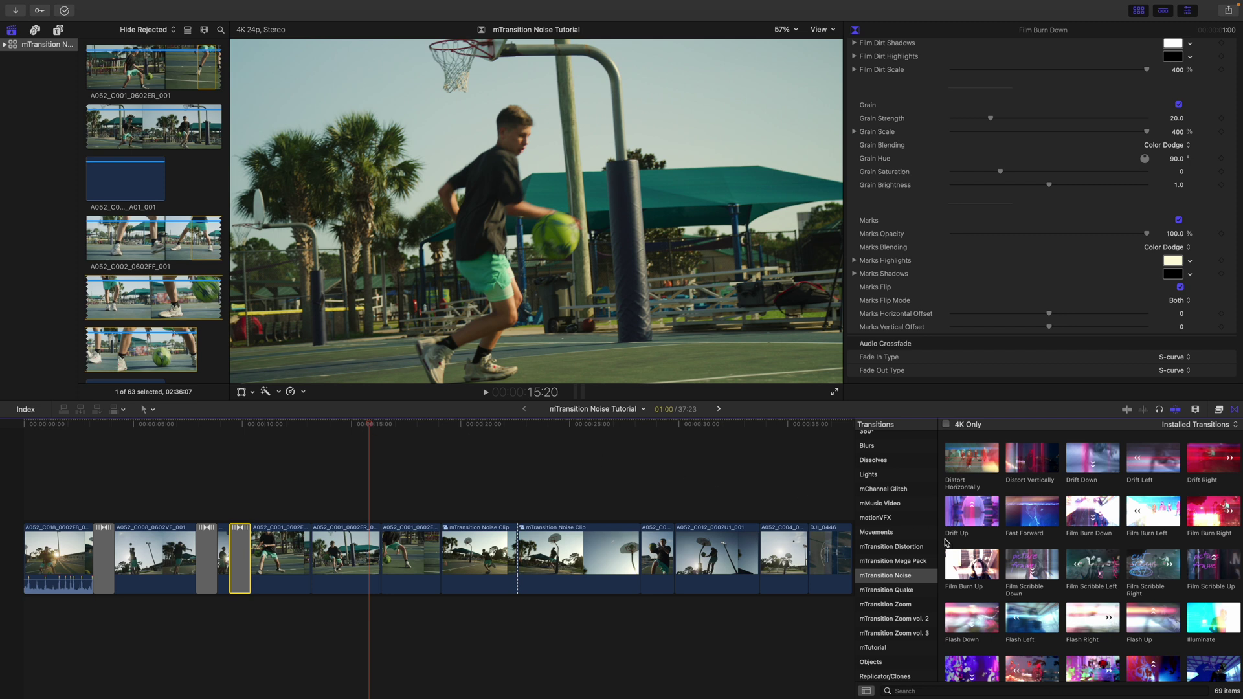
pyautogui.scroll(-2, 978, 588)
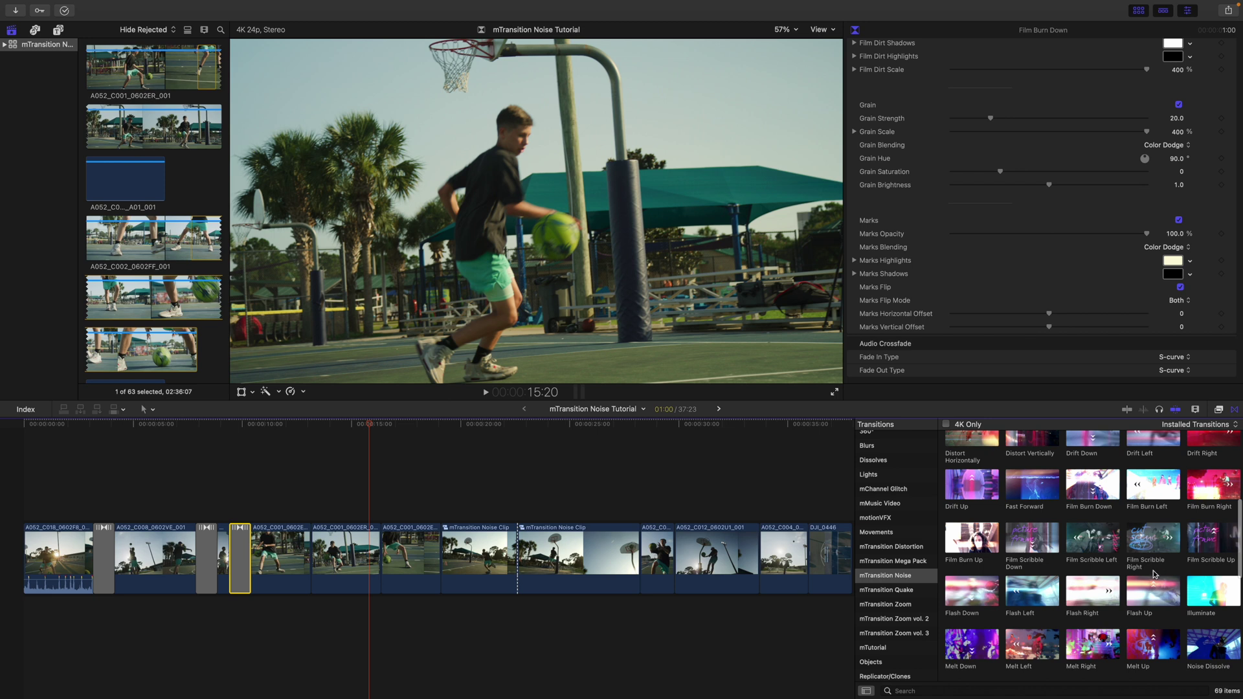
pyautogui.moveTo(1138, 546); pyautogui.dragTo(383, 569)
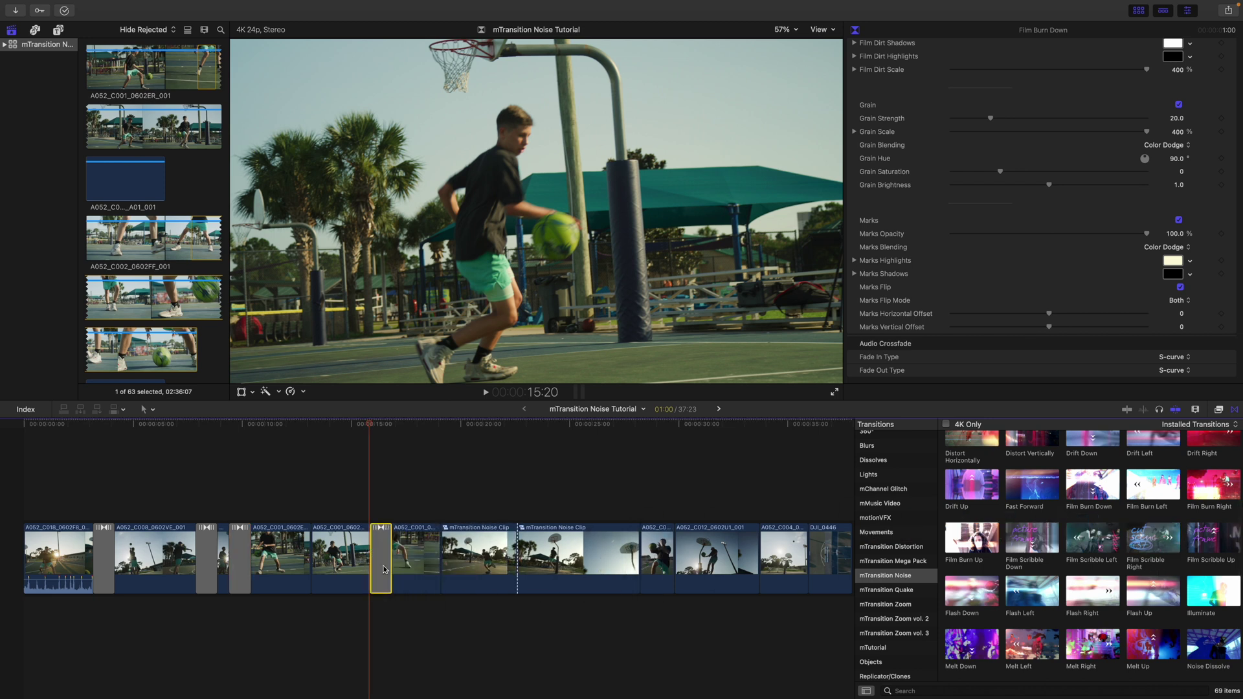
pyautogui.click(371, 429)
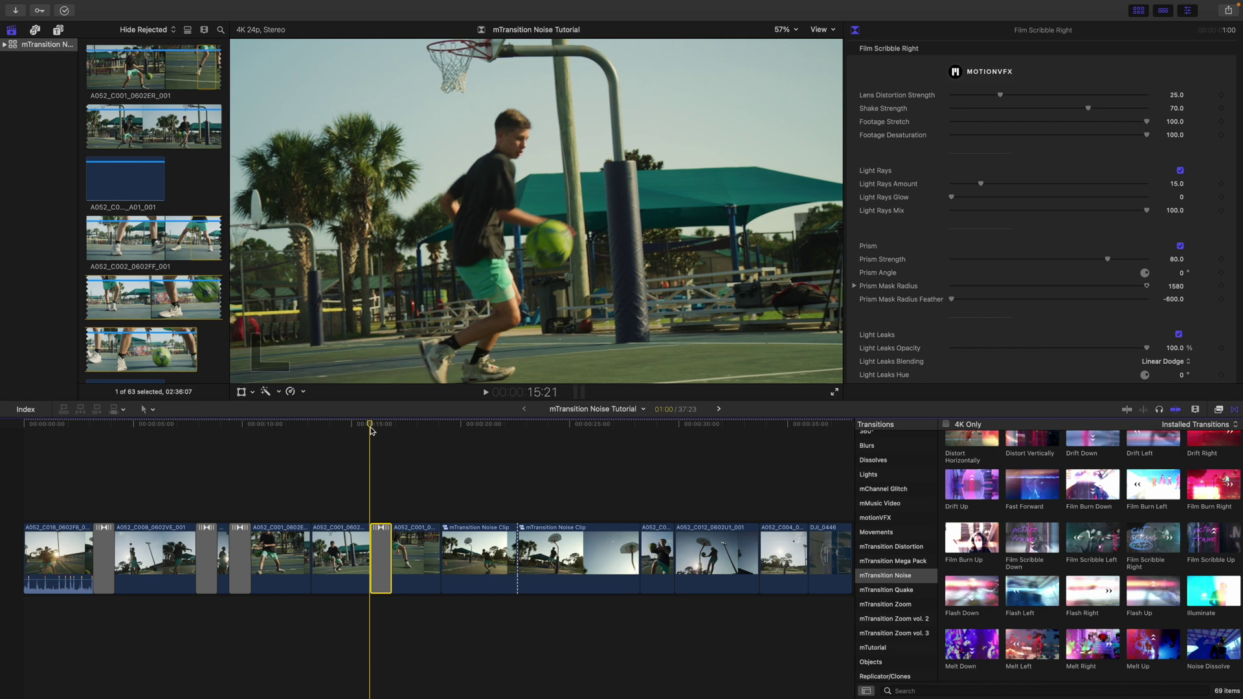
pyautogui.press('space')
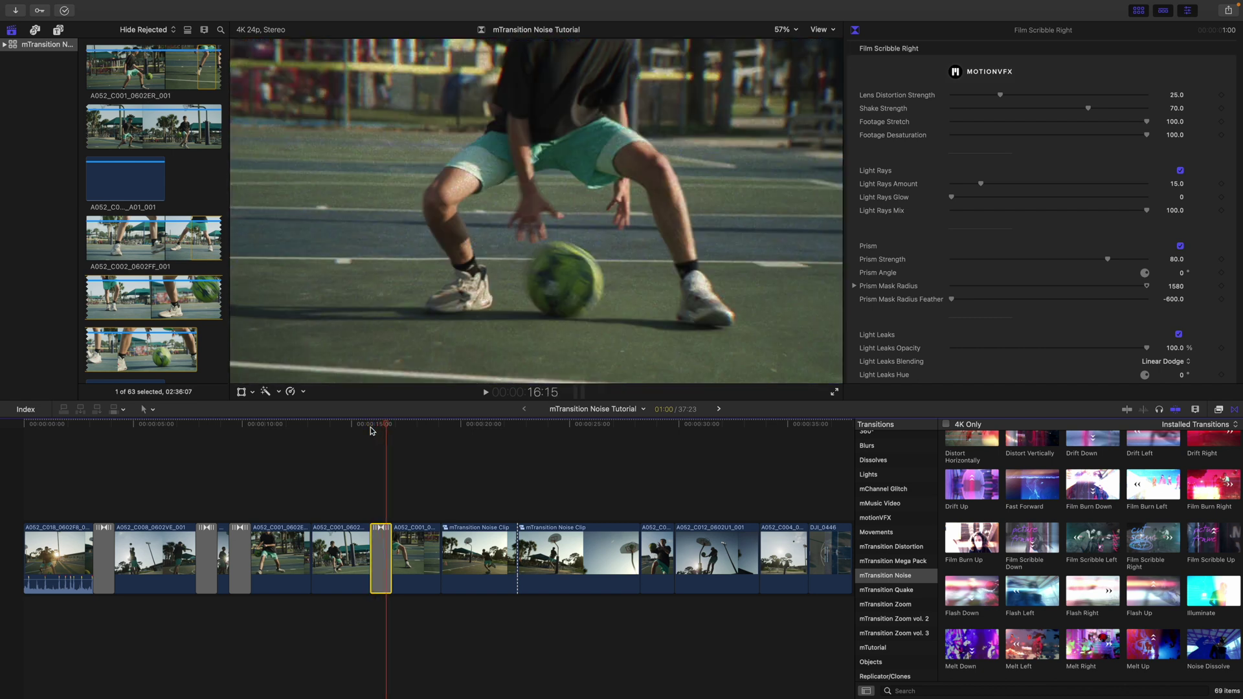
# Step: Step back to frame 16:11, try Light Leaks Hue at 231°, and set the hue to 1°
pyautogui.press('Left')
pyautogui.press('Left')
pyautogui.press('Left')
pyautogui.press('Left')
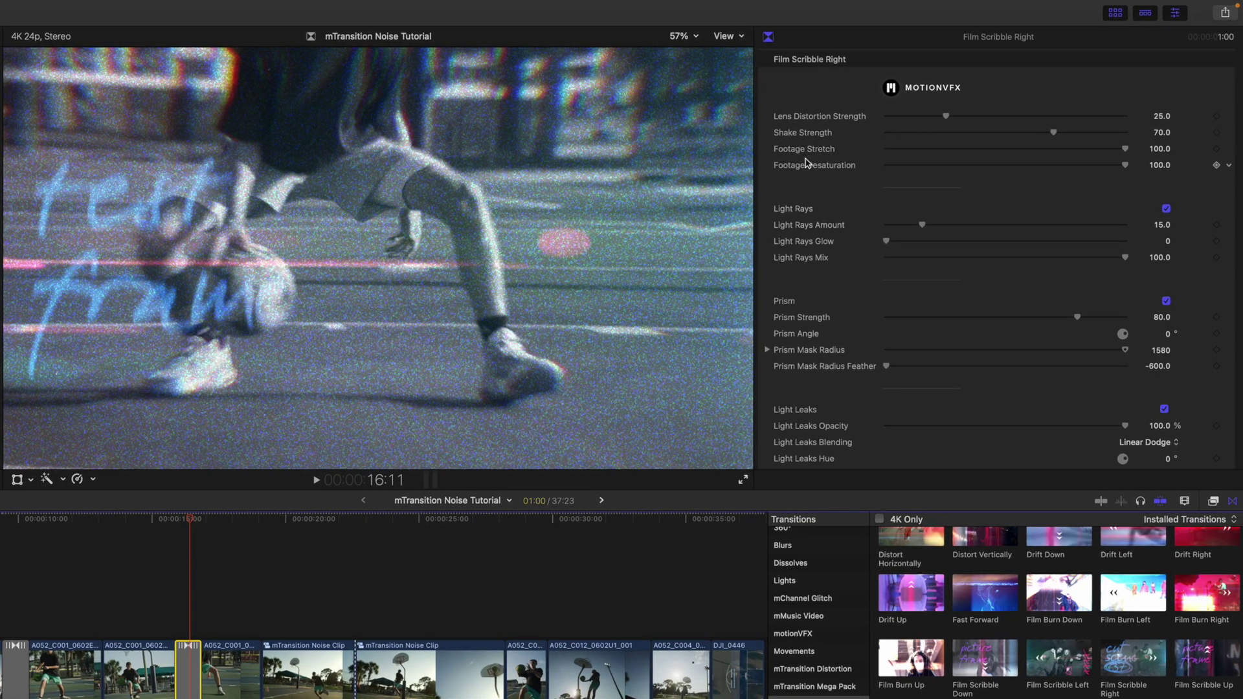
pyautogui.scroll(-2, 820, 176)
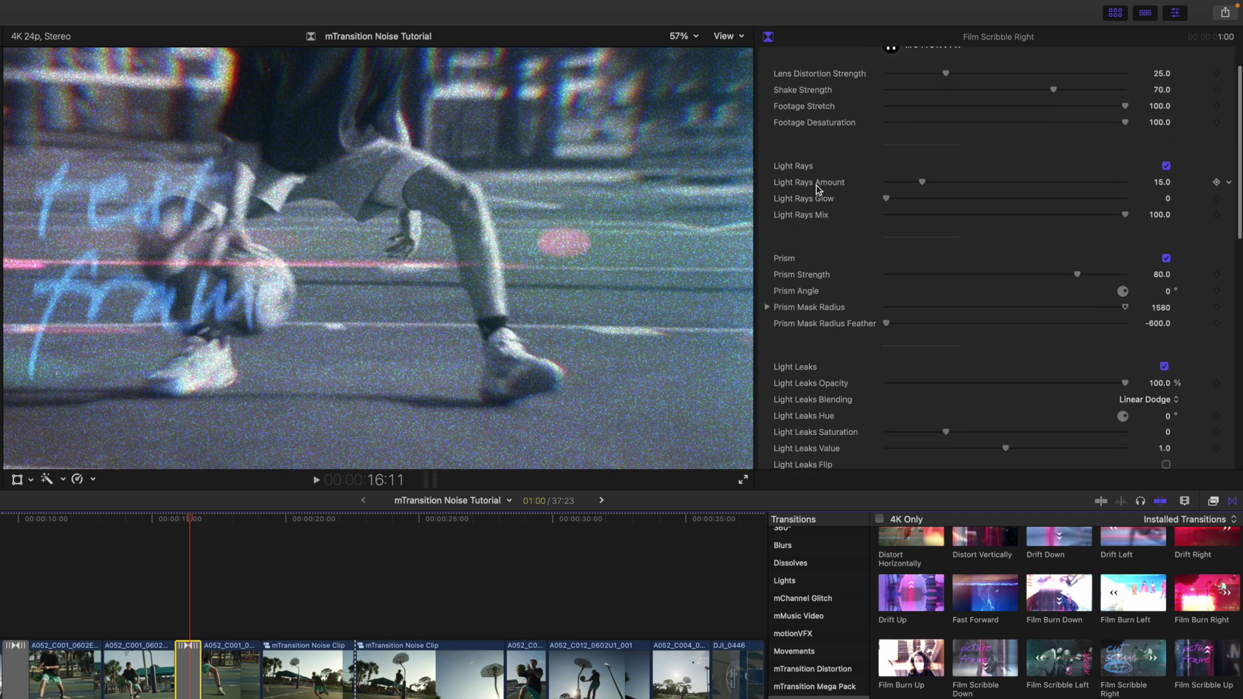
pyautogui.scroll(-5, 819, 189)
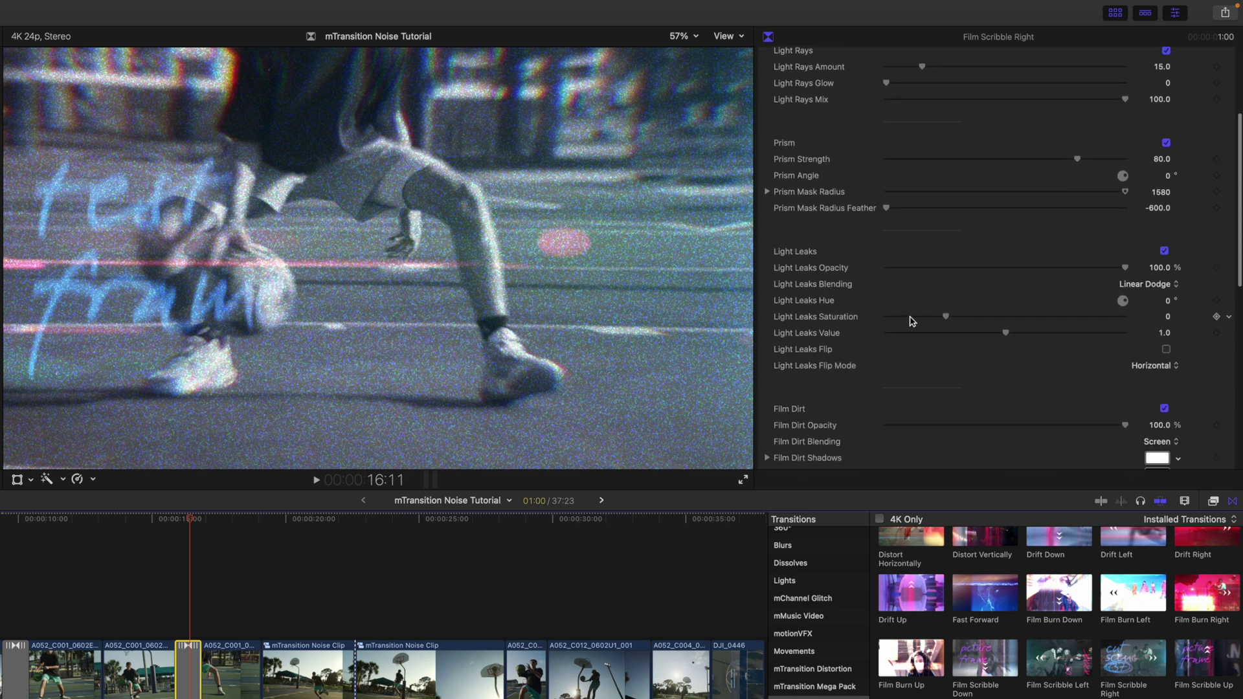
pyautogui.click(1168, 301)
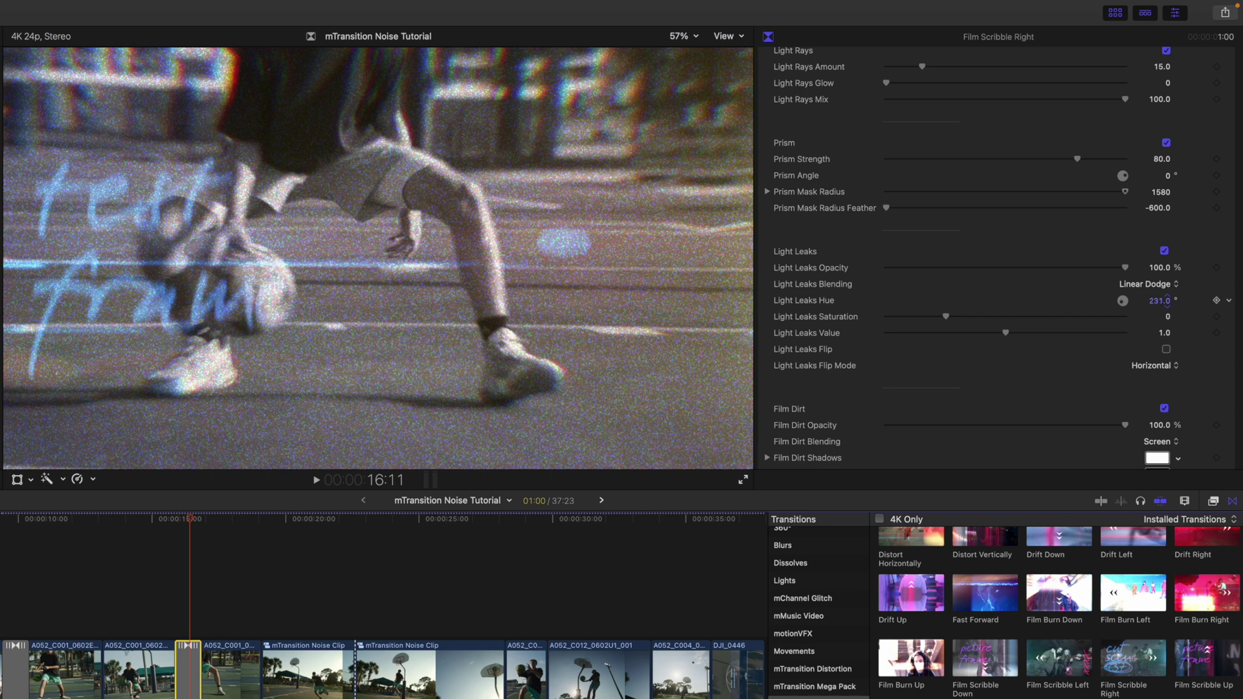
pyautogui.write('1')
pyautogui.press('Return')
# Step: Compare the Film Scribble Right transition with the Scribble effect off and on, leaving it enabled
pyautogui.scroll(-3, 829, 339)
pyautogui.scroll(-3, 829, 339)
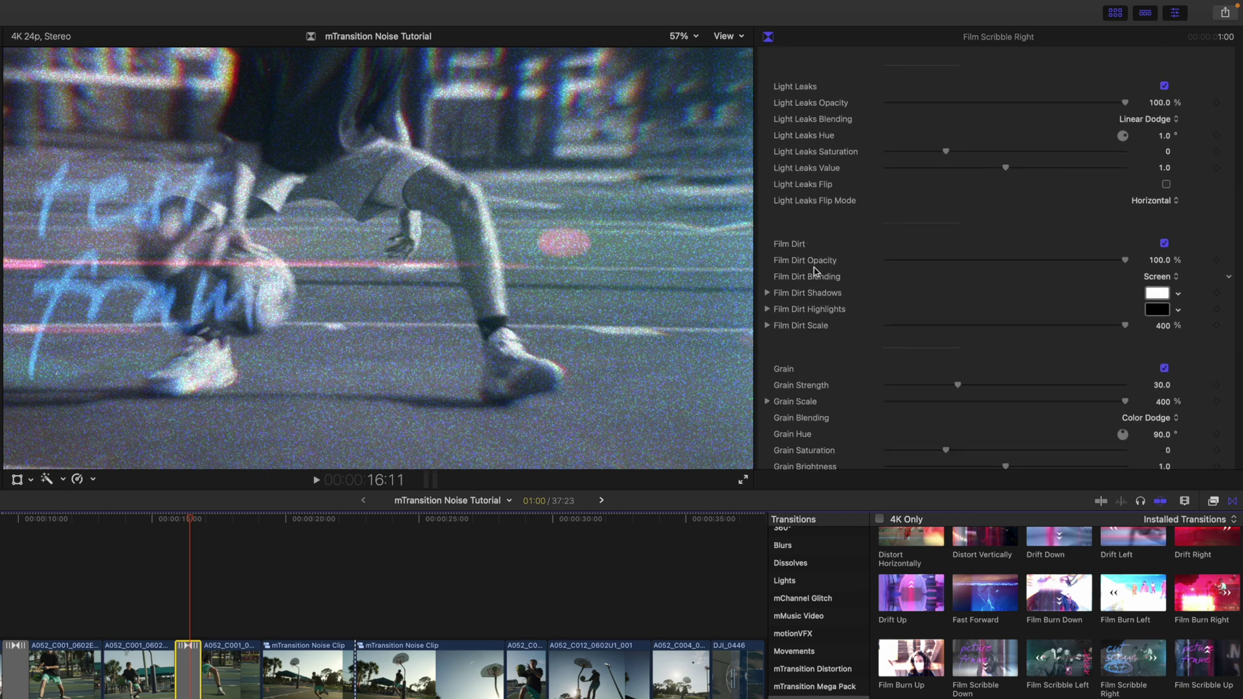
pyautogui.scroll(-10, 789, 250)
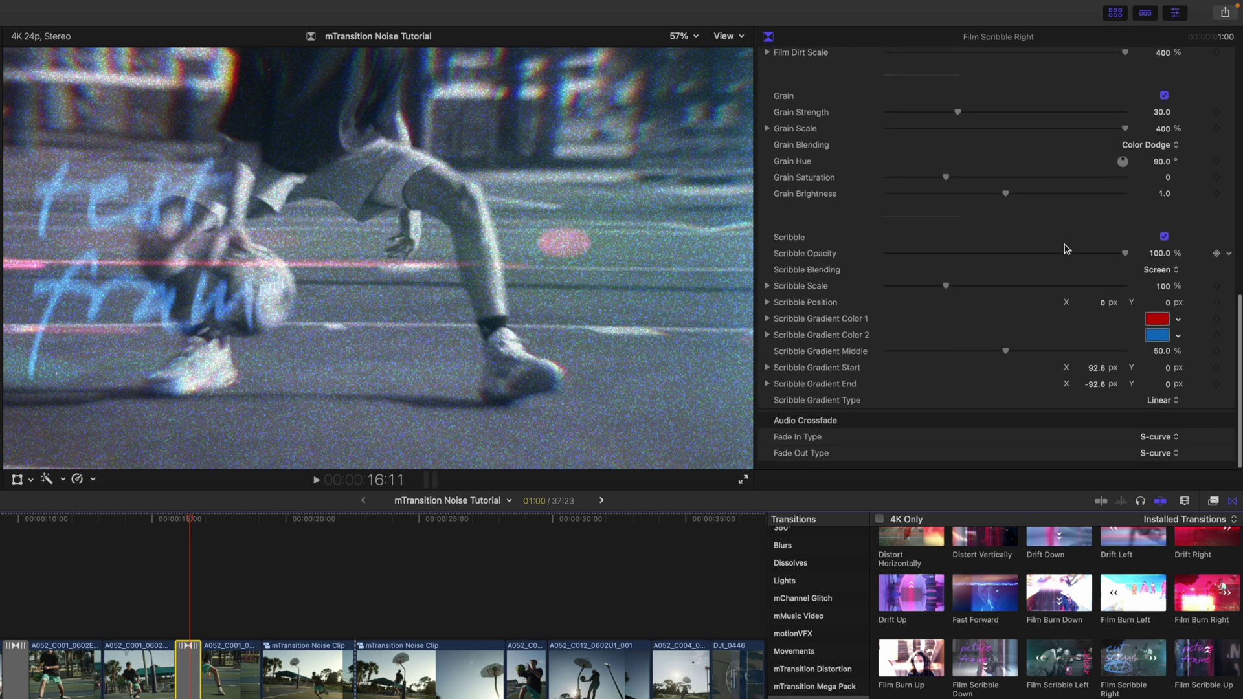
pyautogui.click(1164, 237)
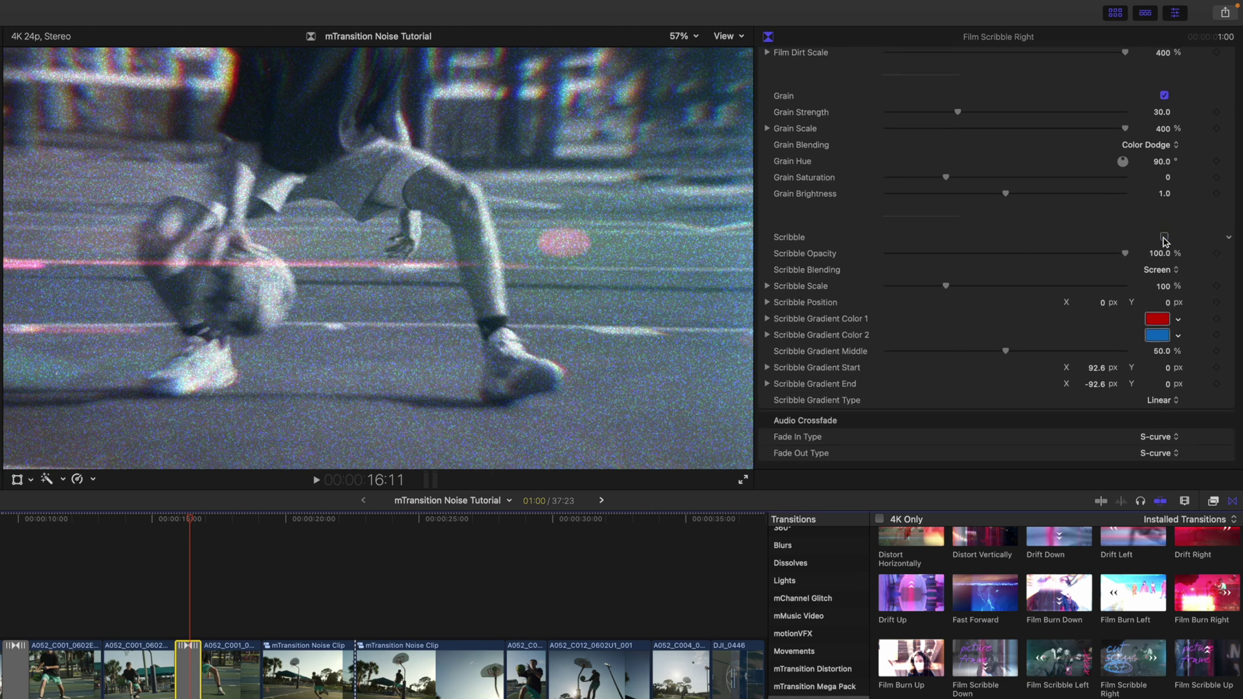
pyautogui.click(1164, 238)
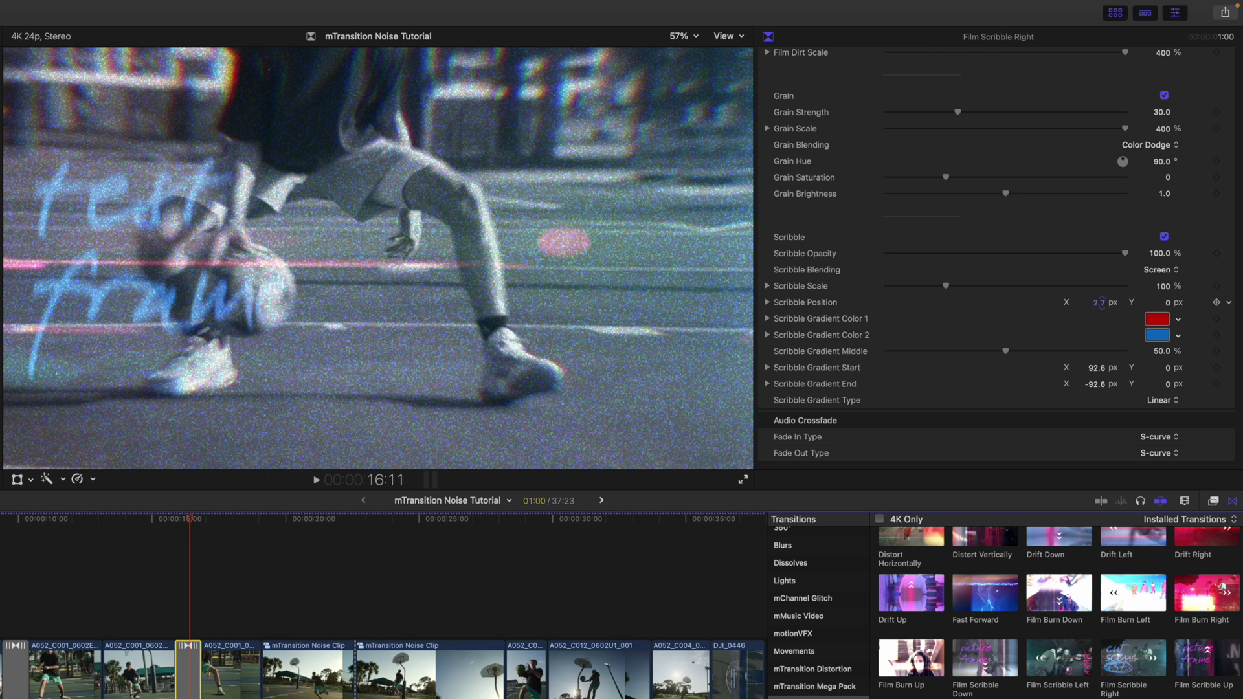
# Step: Try moving the Scribble Position to X 108.1 px with a lower Y, and undo both position changes
pyautogui.moveTo(1099, 303); pyautogui.dragTo(1101, 302)
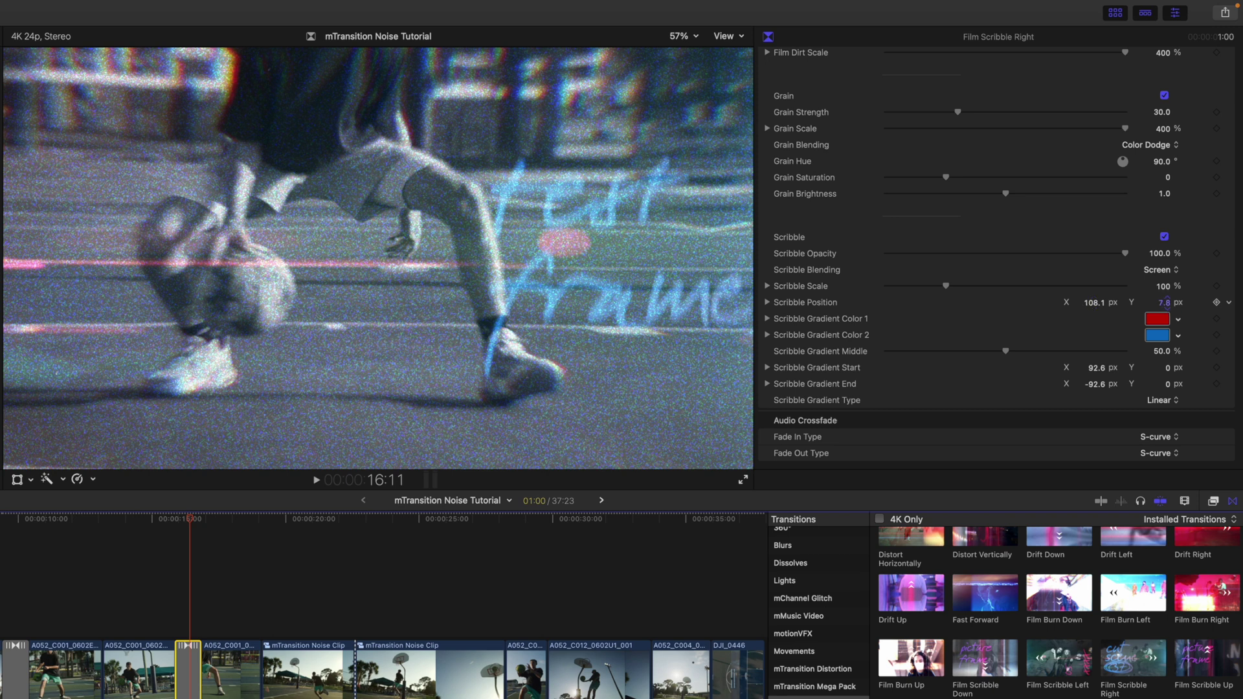
pyautogui.moveTo(1165, 302); pyautogui.dragTo(1165, 301)
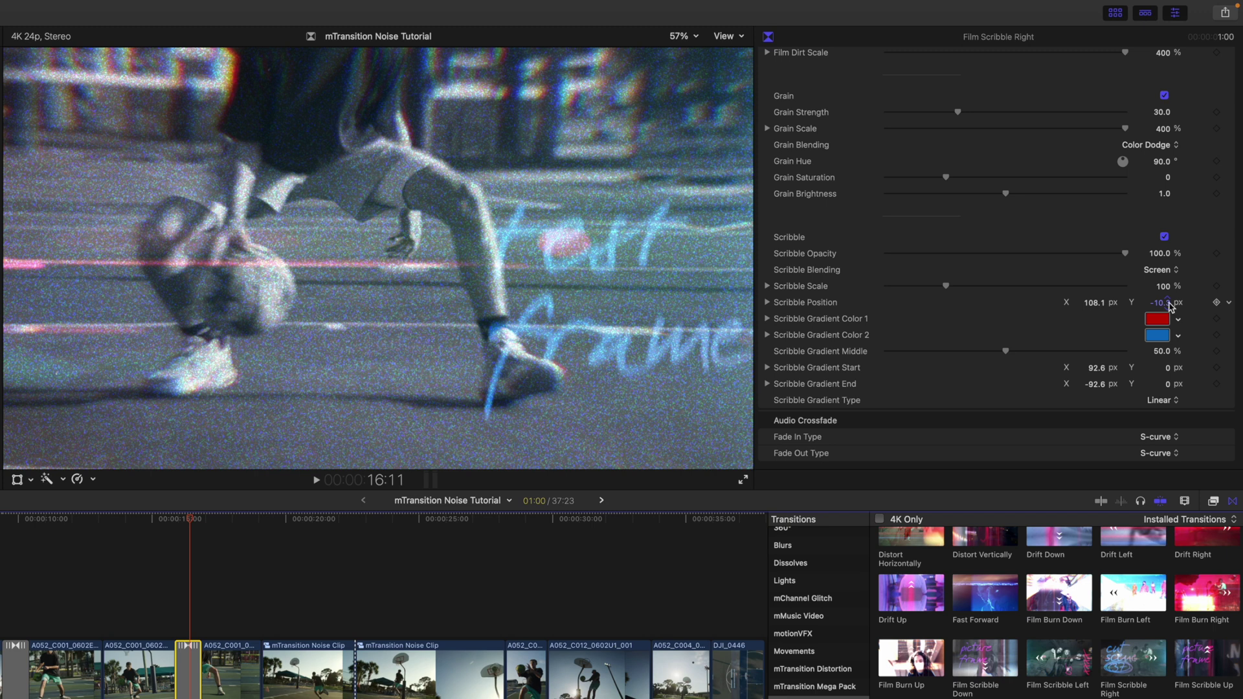
pyautogui.press('super+z')
pyautogui.press('super+z')
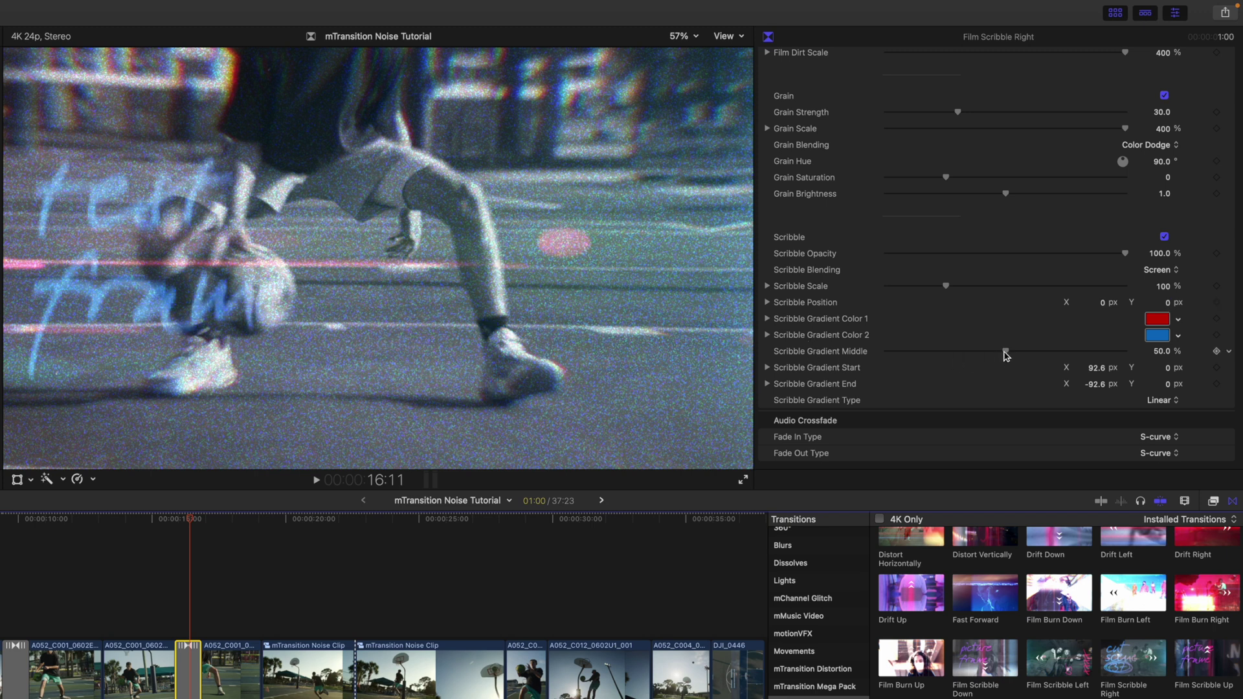
# Step: Raise Film Scribble Right's Scribble Gradient Middle to about 85.62%
pyautogui.moveTo(1003, 351)
pyautogui.mouseDown()
pyautogui.moveTo(931, 355)
pyautogui.moveTo(1084, 361)
pyautogui.mouseUp()
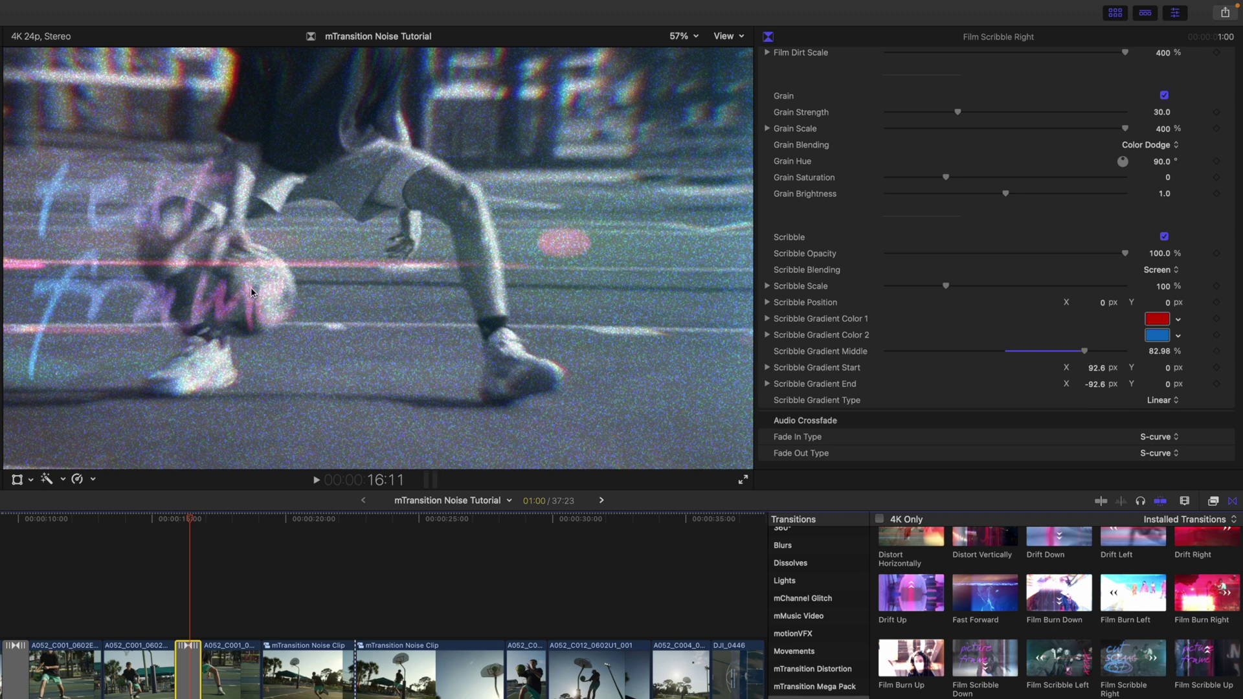
pyautogui.moveTo(1085, 352)
pyautogui.mouseDown()
pyautogui.moveTo(1066, 354)
pyautogui.moveTo(1109, 354)
pyautogui.moveTo(1074, 354)
pyautogui.moveTo(1091, 355)
pyautogui.mouseUp()
# Step: Add the Film Scribble Left transition to the cut before the first mTransition Noise Clip and place the playhead at its start
pyautogui.moveTo(187, 519); pyautogui.dragTo(239, 523)
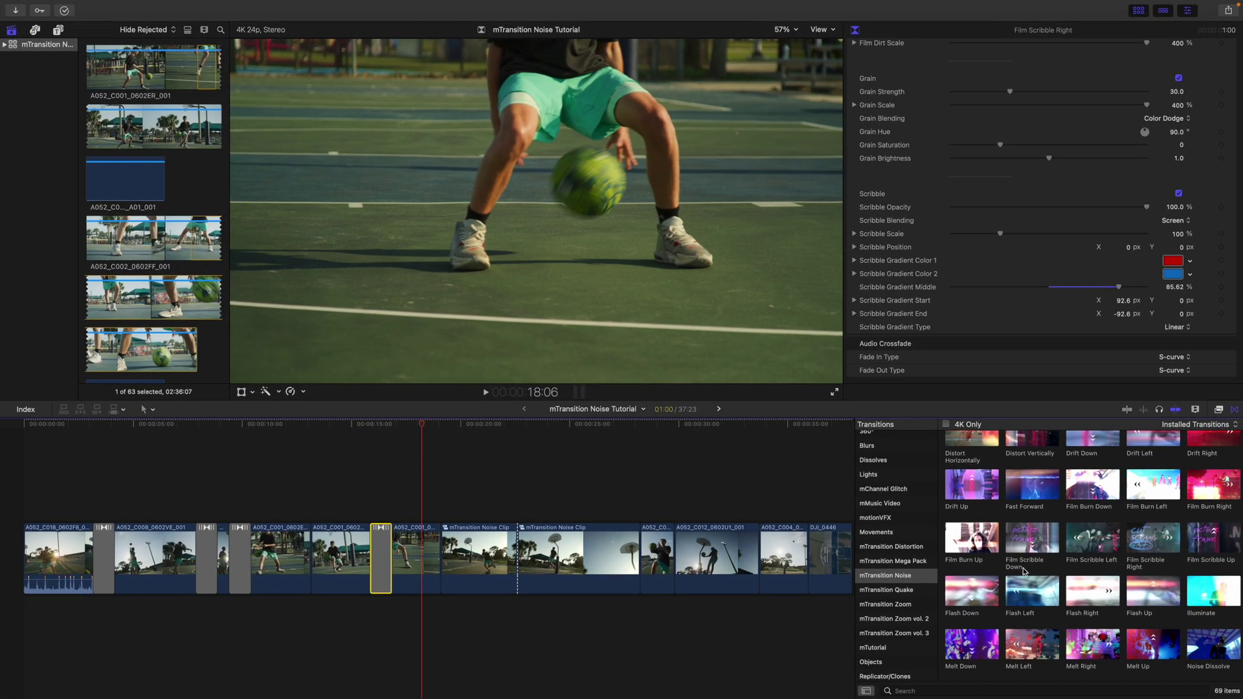
pyautogui.moveTo(1089, 550); pyautogui.dragTo(447, 561)
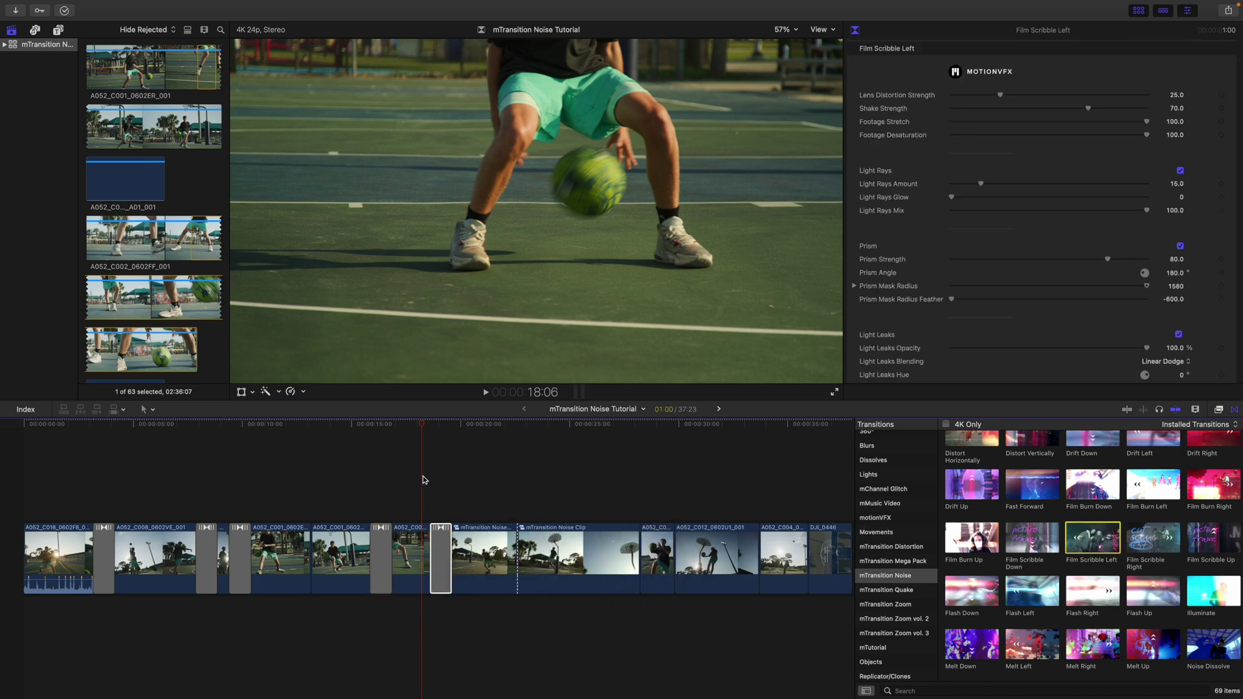
pyautogui.click(430, 427)
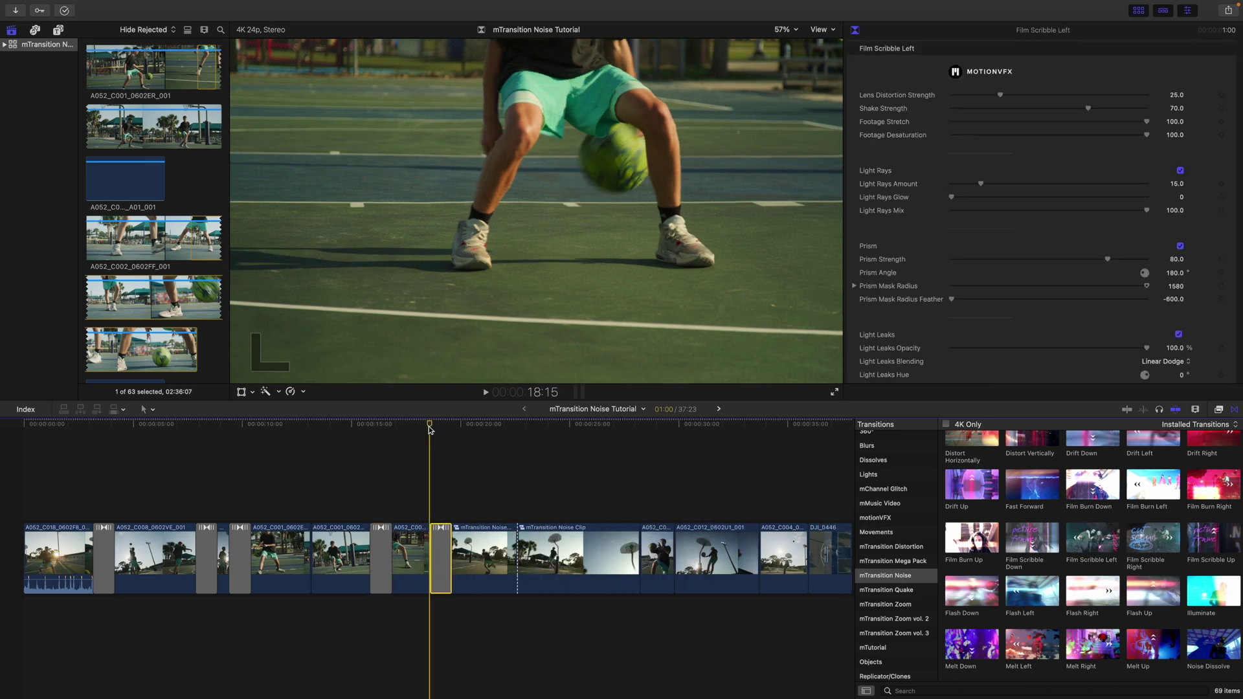
# Step: Preview the Film Scribble Left transition, look inside the first mTransition Noise Clip, and return to the mTransition Noise Tutorial timeline
pyautogui.click(437, 428)
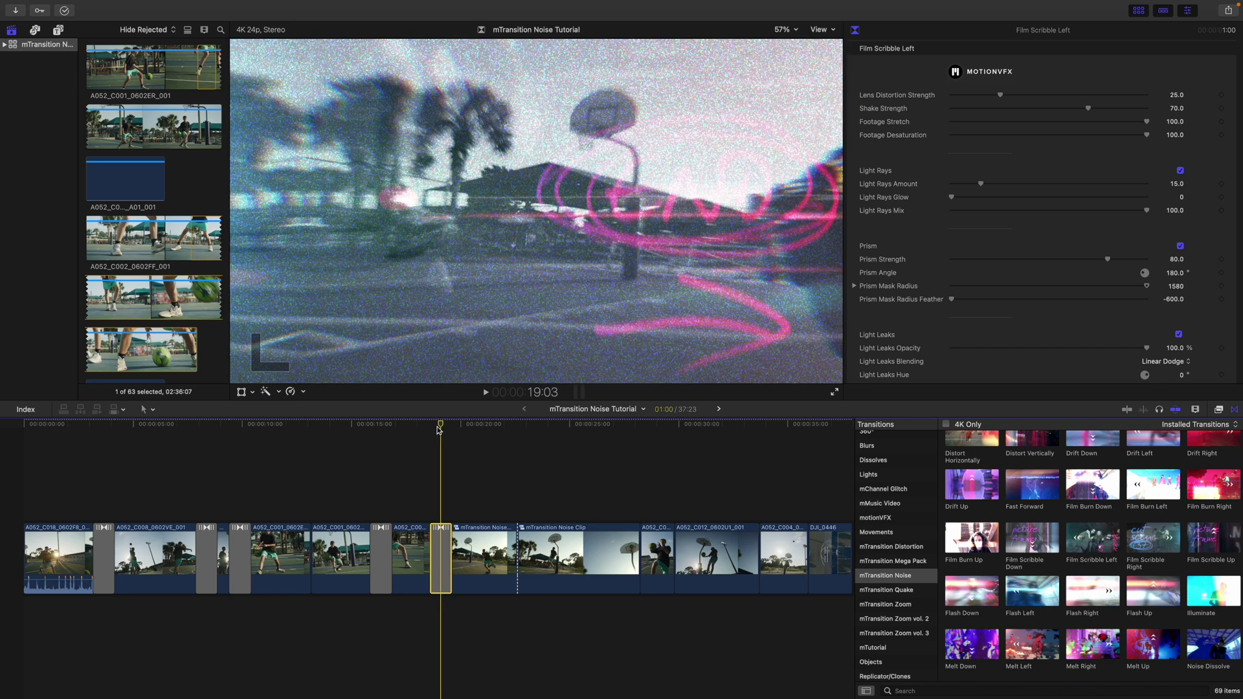
pyautogui.press('space')
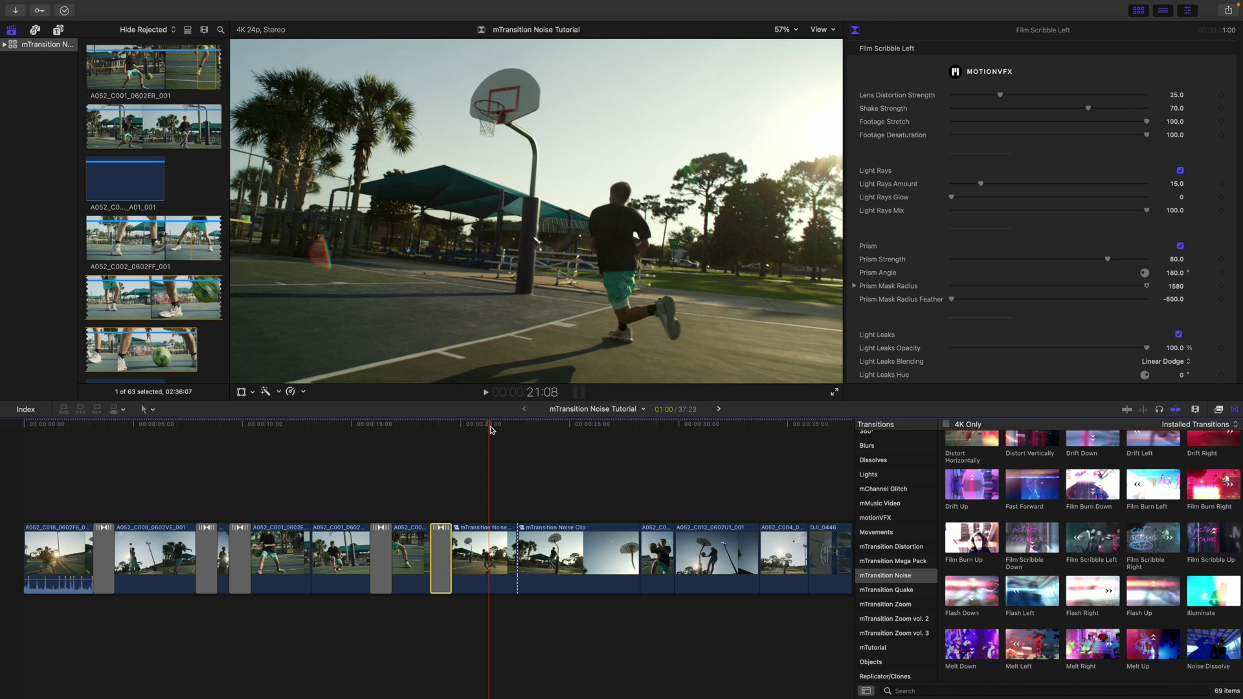
pyautogui.doubleClick(459, 531)
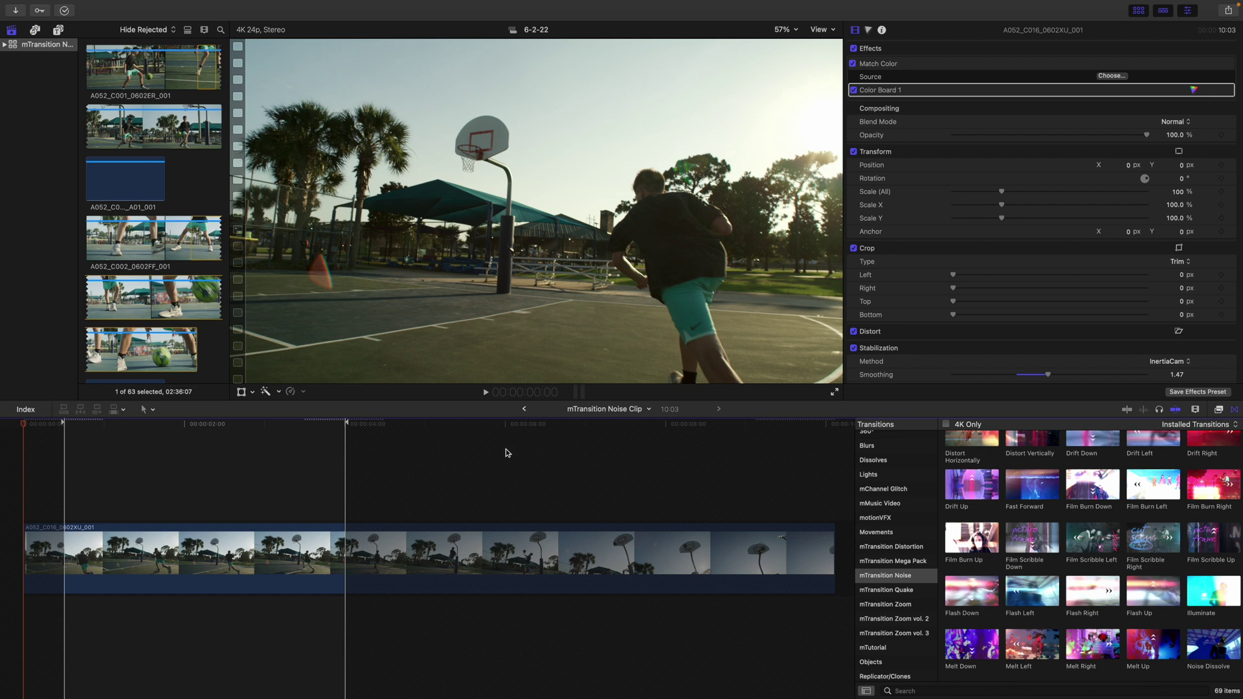
pyautogui.click(524, 410)
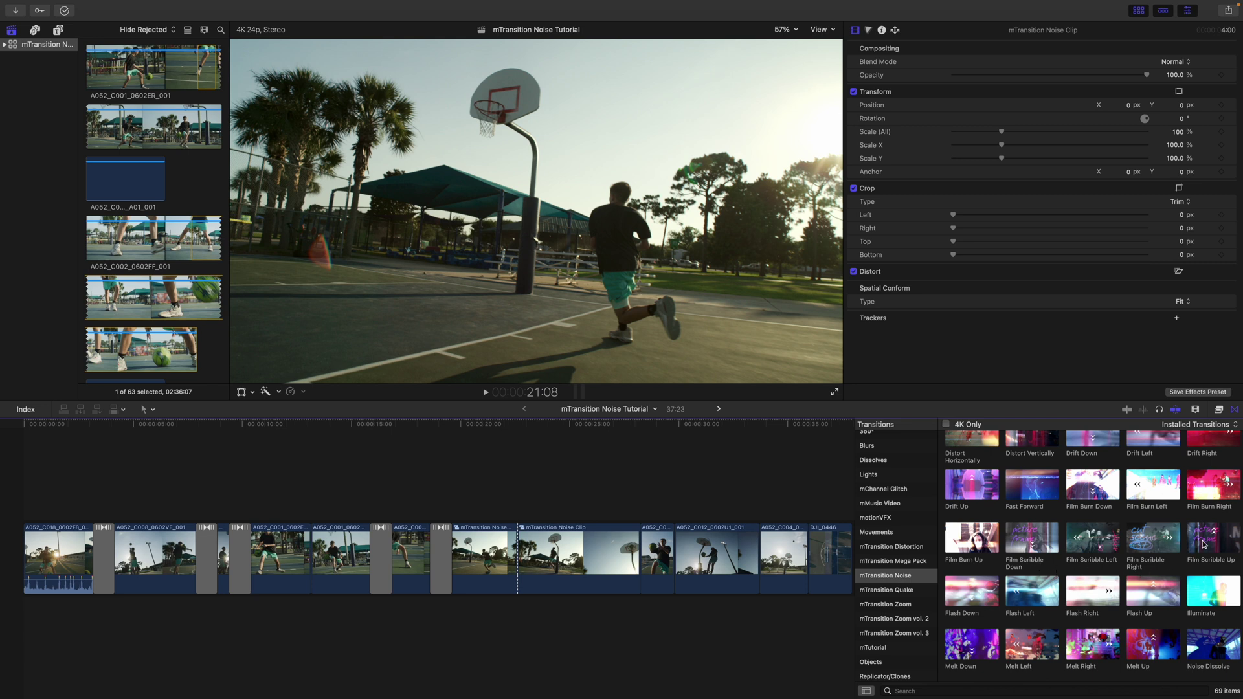
# Step: Add the Film Scribble Up transition at the cut between the two mTransition Noise Clips and play it from its start
pyautogui.moveTo(1204, 543); pyautogui.dragTo(510, 563)
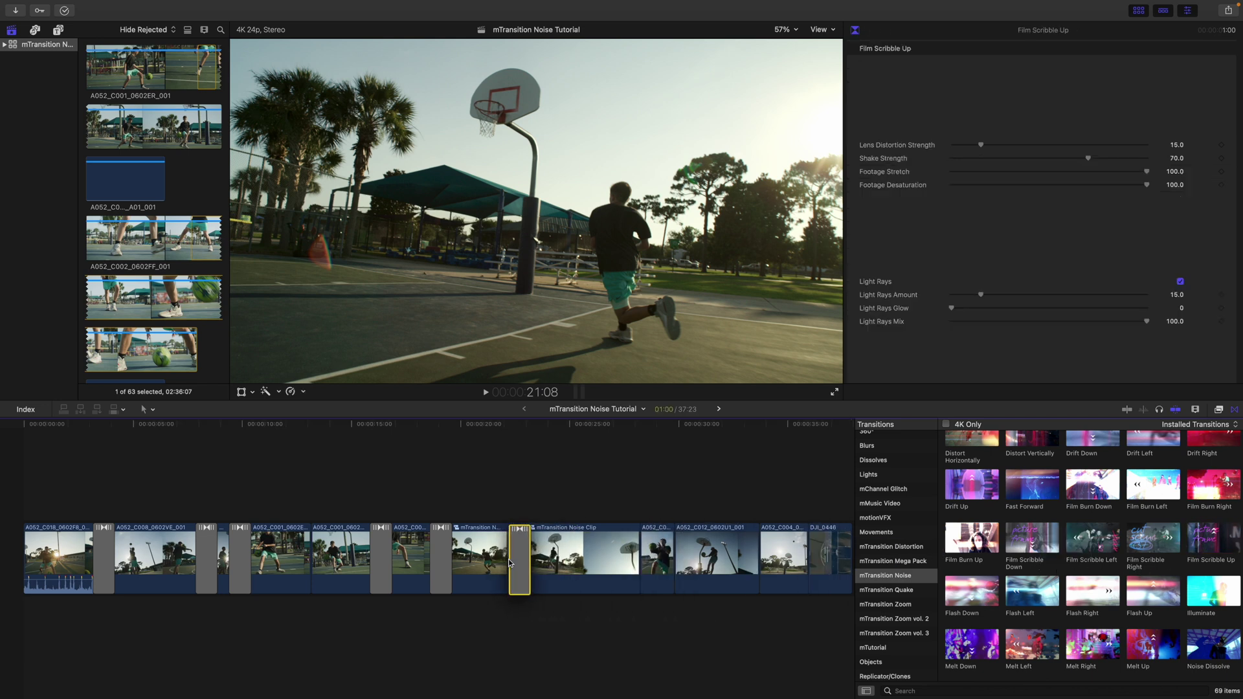
pyautogui.click(495, 429)
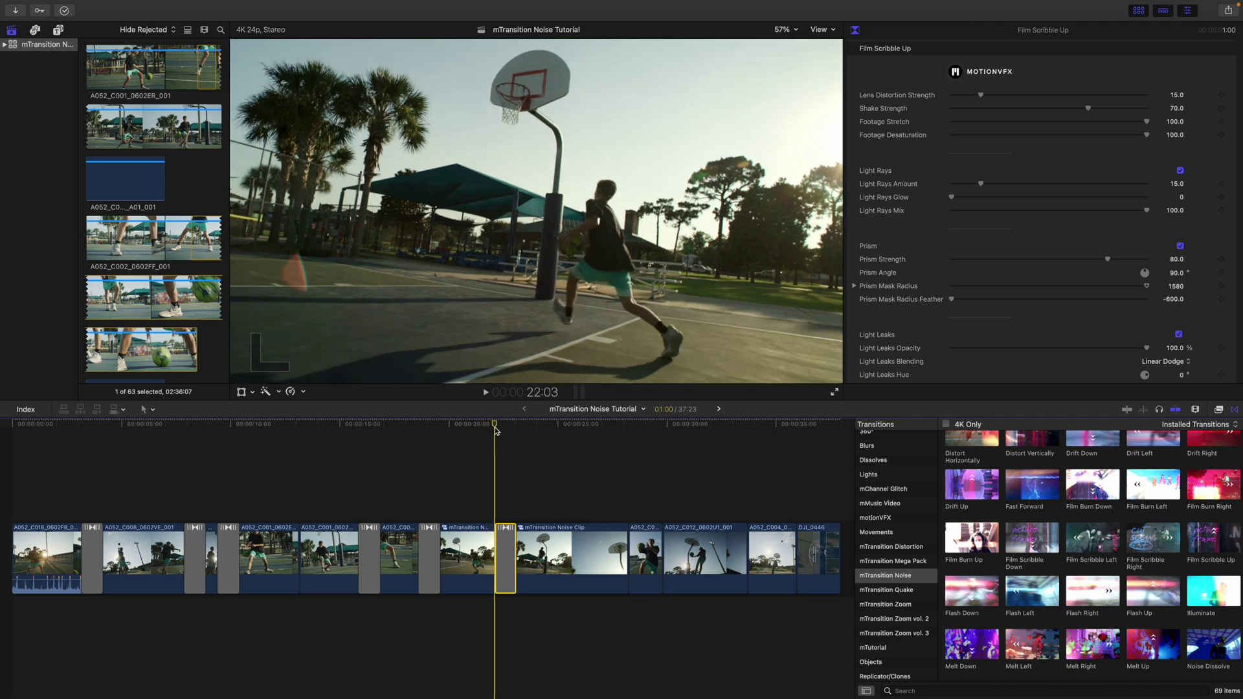
pyautogui.press('space')
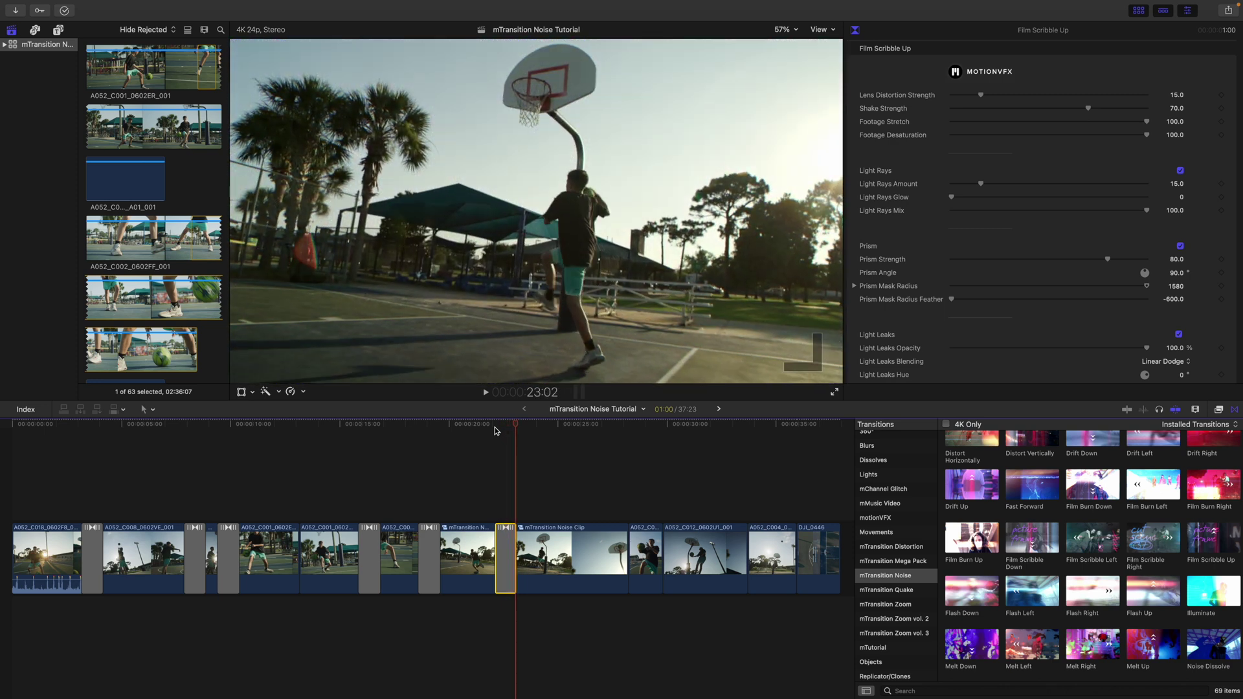
# Step: Step the playhead back to 22:16 within Film Scribble Up and set the transition's Footage Stretch to 0
pyautogui.press('Left')
pyautogui.press('Left')
pyautogui.press('Left')
pyautogui.press('Left')
pyautogui.press('Left')
pyautogui.press('Left')
pyautogui.press('Left')
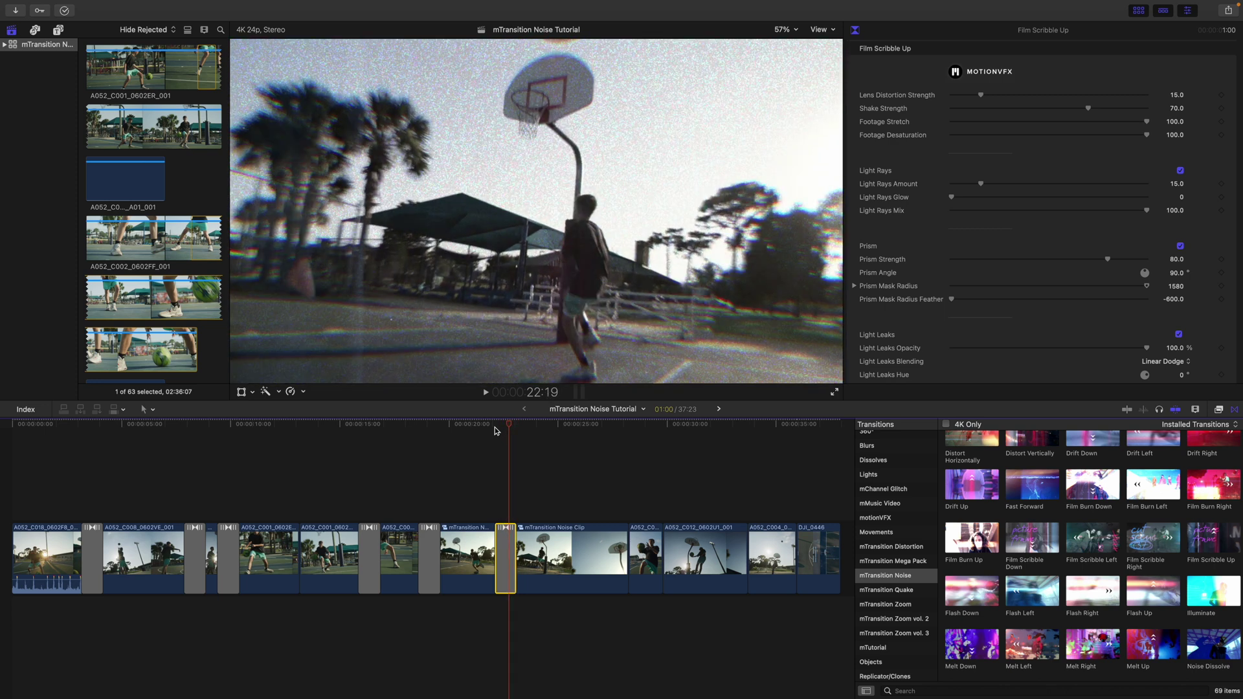
pyautogui.press('Left')
pyautogui.press('Left')
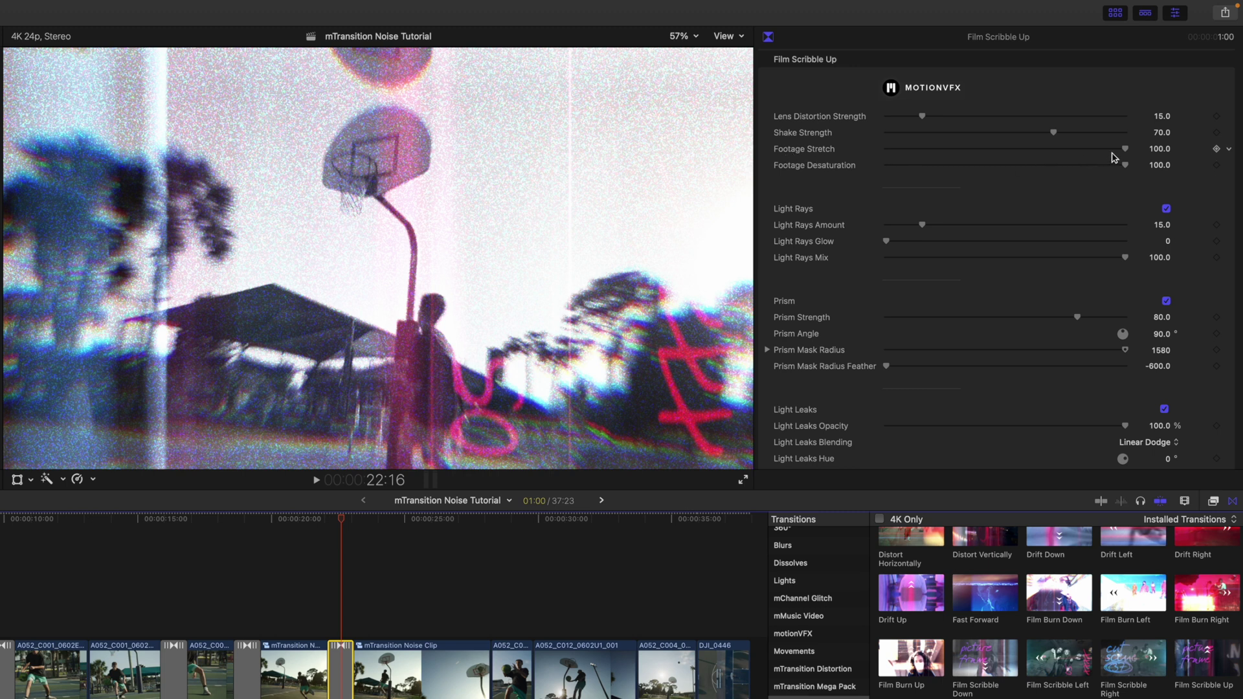
pyautogui.moveTo(1126, 153); pyautogui.dragTo(874, 156)
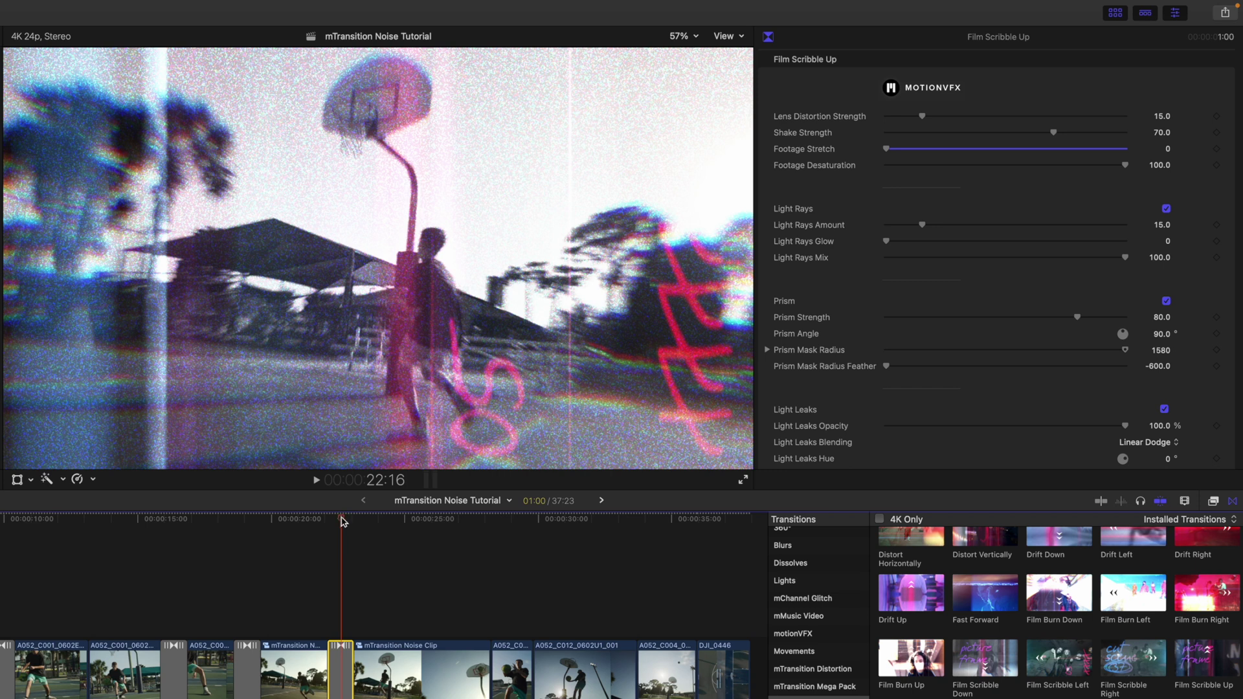
# Step: Play Film Scribble Up forward and backward to review its motion without footage stretch
pyautogui.moveTo(343, 522); pyautogui.dragTo(330, 523)
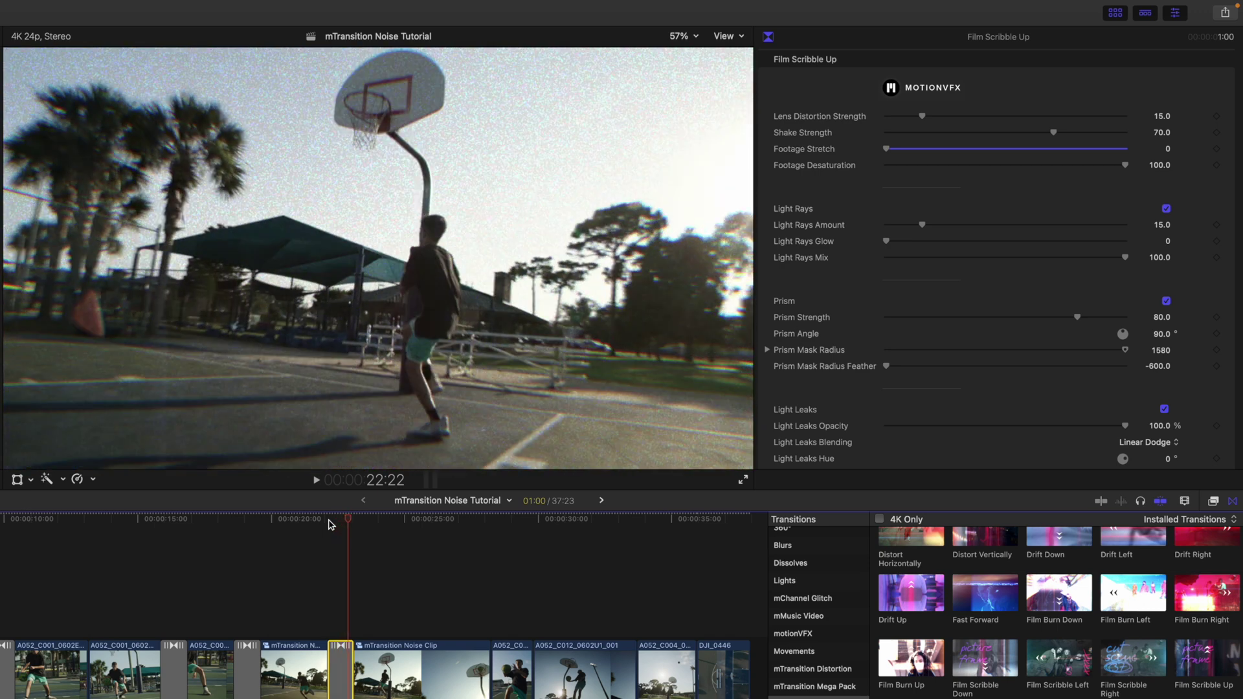
pyautogui.press('j')
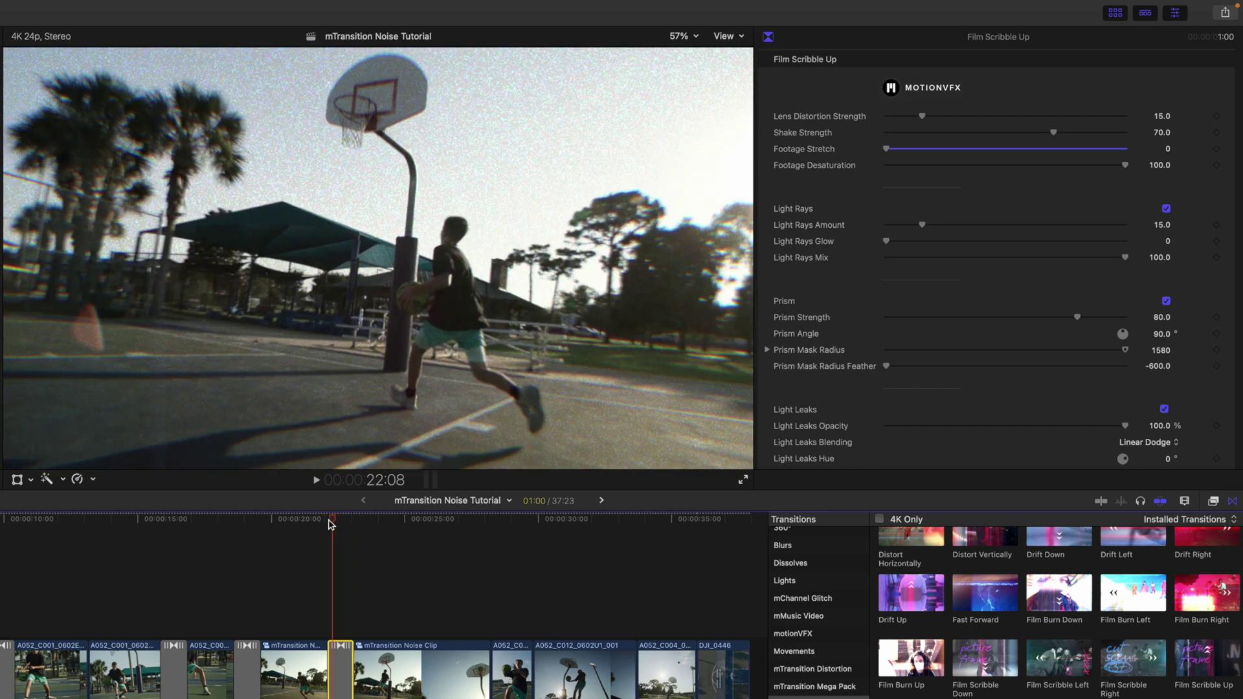
pyautogui.press('l')
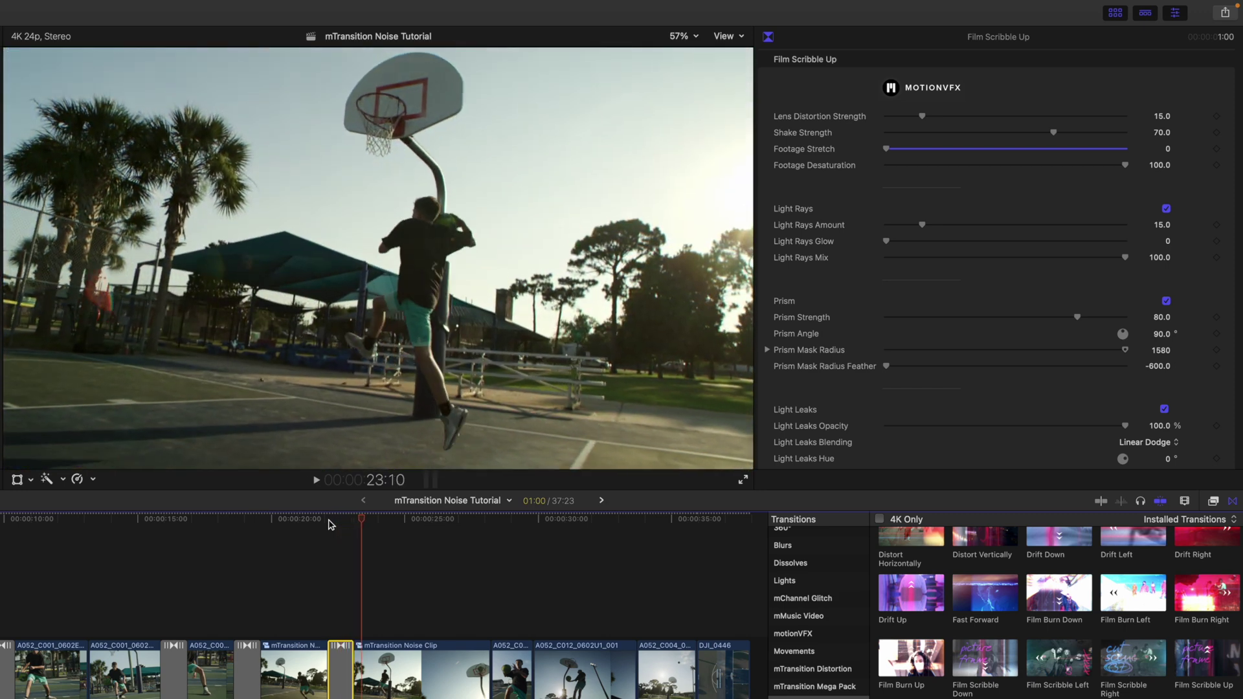
pyautogui.press('j')
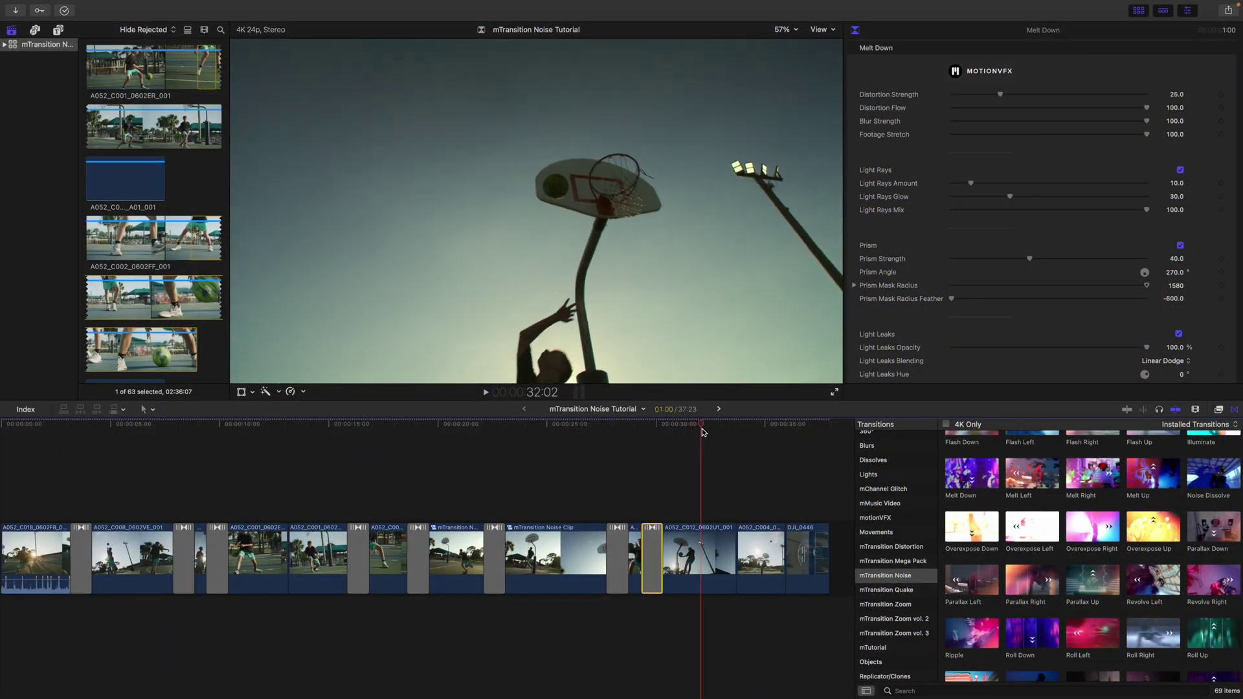
# Step: Add the Custom Surge Backward transition at the cut before the DJI_0446 clip
pyautogui.moveTo(717, 433); pyautogui.dragTo(778, 437)
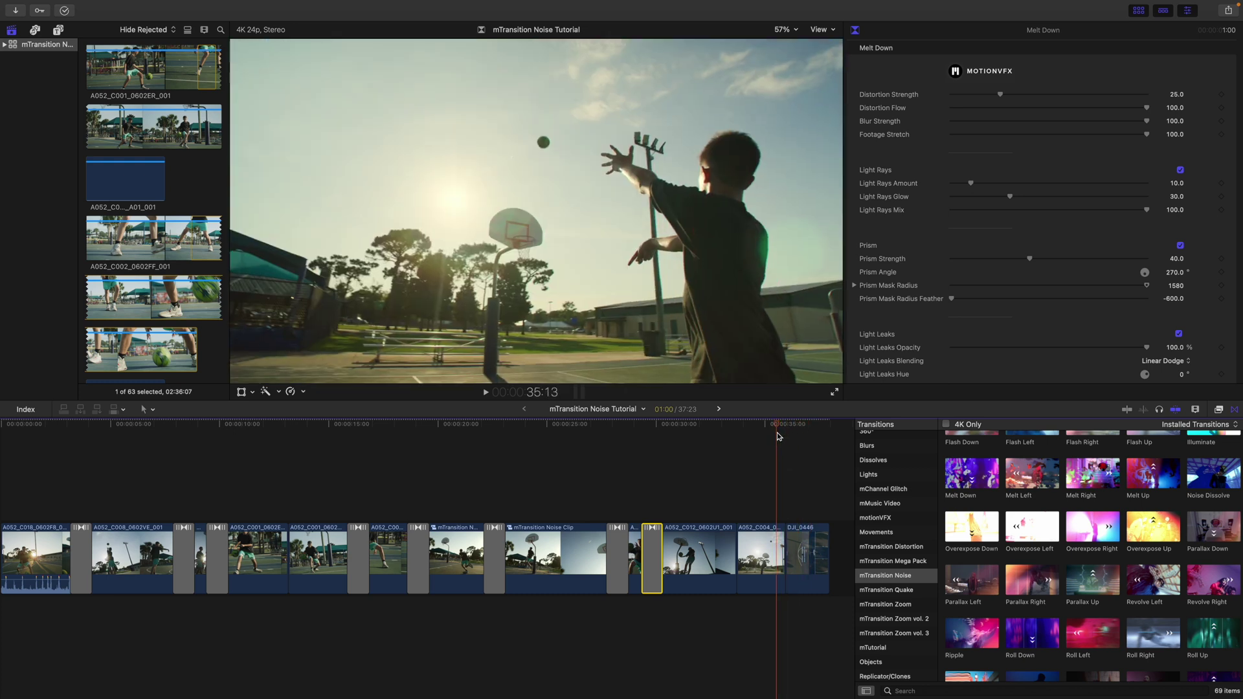
pyautogui.scroll(5, 942, 501)
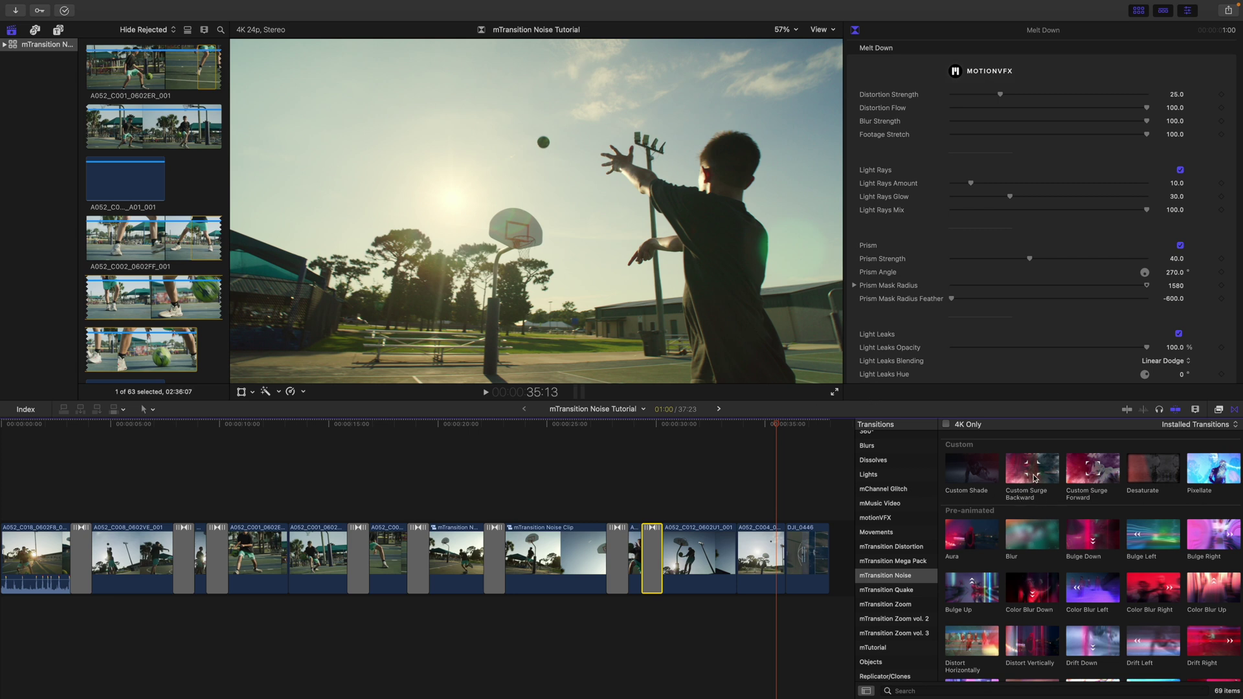
pyautogui.moveTo(1034, 477); pyautogui.dragTo(780, 560)
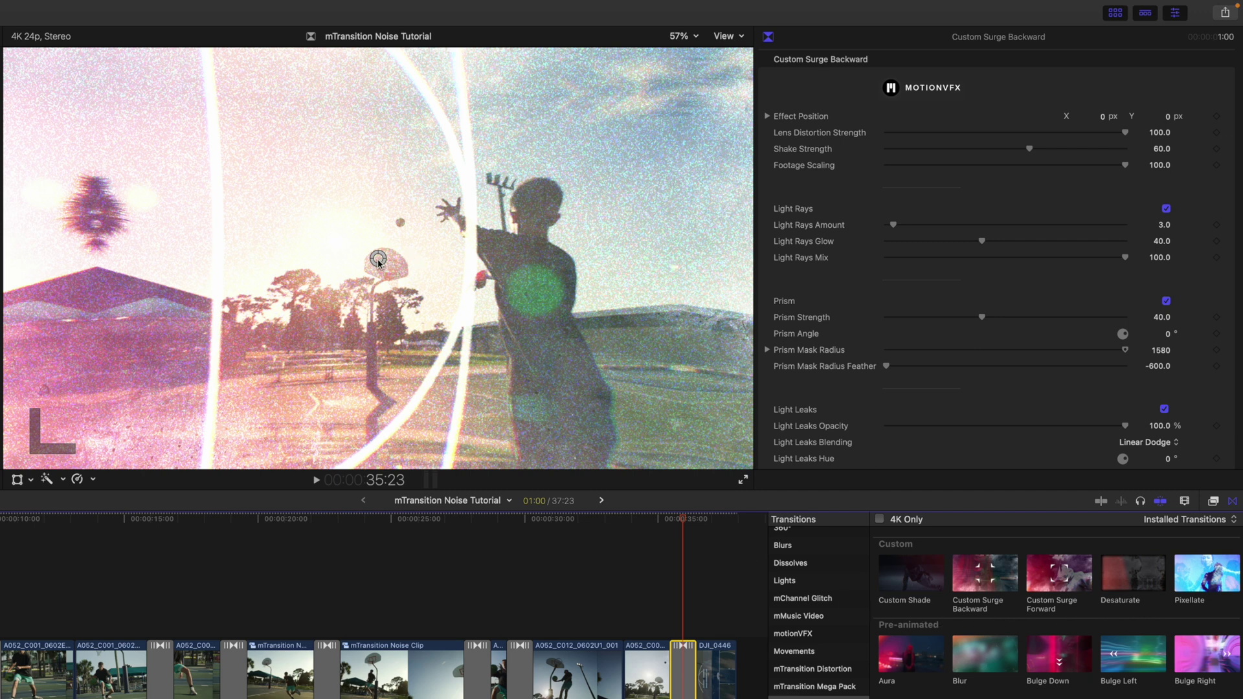
# Step: Compare the frames around the middle of Custom Surge Backward and try repositioning its effect centre over the basketball hoop
pyautogui.moveTo(379, 260)
pyautogui.mouseDown()
pyautogui.moveTo(322, 216)
pyautogui.moveTo(269, 200)
pyautogui.moveTo(215, 219)
pyautogui.moveTo(277, 252)
pyautogui.moveTo(543, 267)
pyautogui.moveTo(512, 224)
pyautogui.moveTo(463, 197)
pyautogui.moveTo(414, 208)
pyautogui.moveTo(379, 260)
pyautogui.mouseUp()
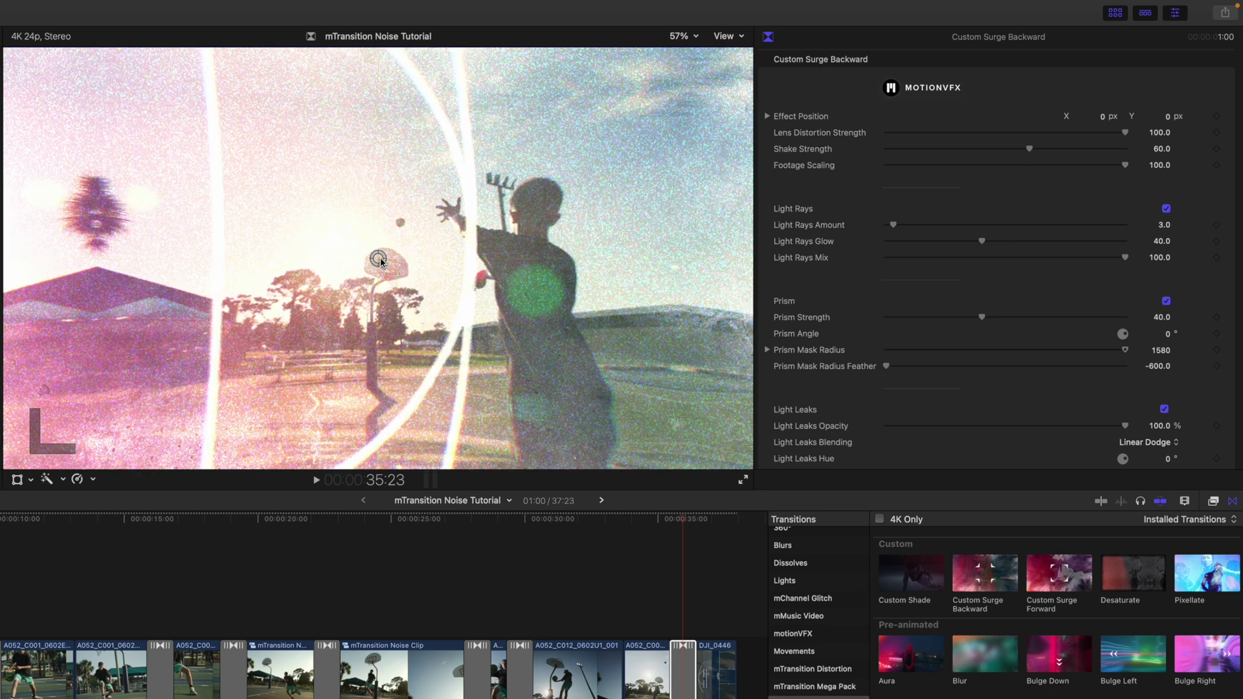
pyautogui.press('Right')
pyautogui.press('Right')
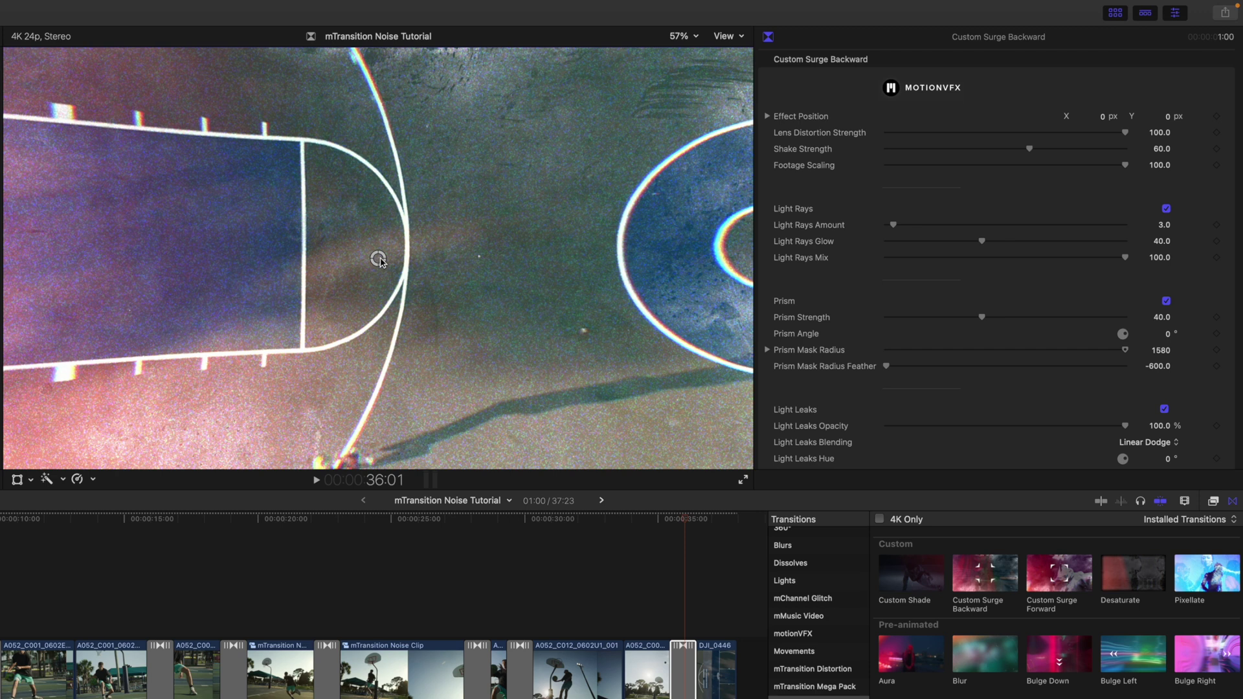
pyautogui.press('Left')
pyautogui.press('Left')
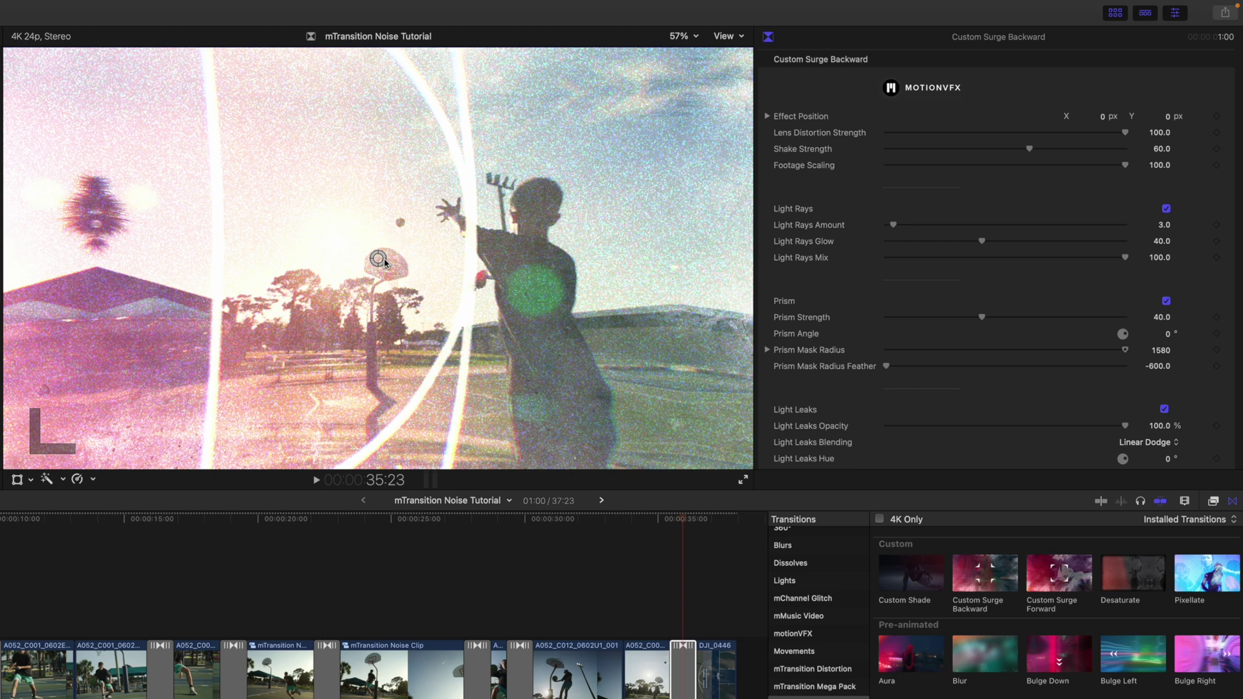
pyautogui.moveTo(384, 262)
pyautogui.mouseDown()
pyautogui.moveTo(291, 233)
pyautogui.moveTo(358, 266)
pyautogui.moveTo(378, 259)
pyautogui.mouseUp()
# Step: Compare Custom Surge Backward with its Texture effect off and on, leaving it enabled
pyautogui.scroll(-8, 789, 220)
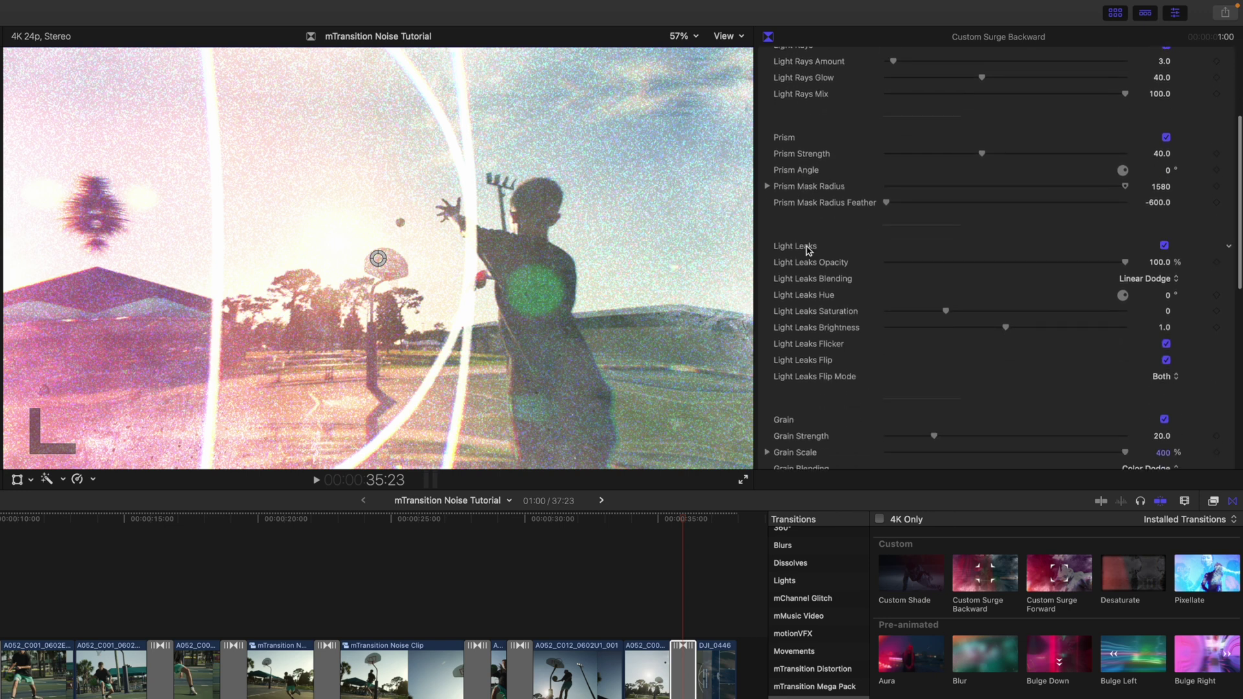
pyautogui.scroll(-10, 809, 255)
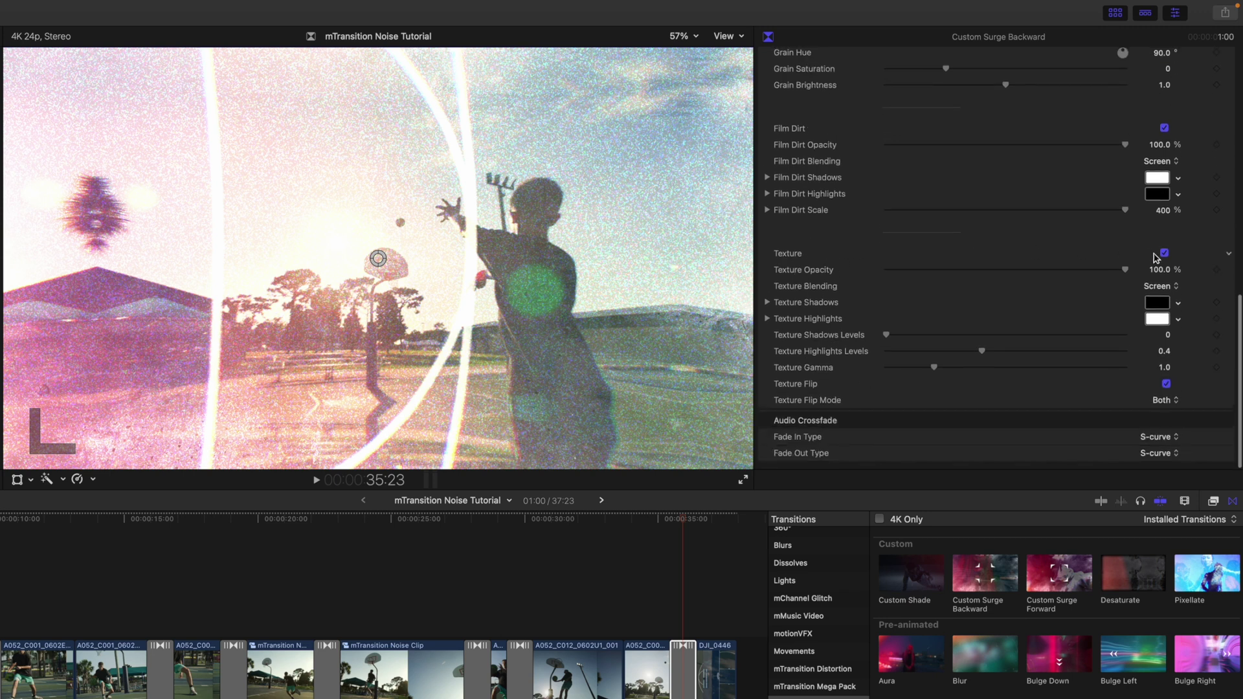
pyautogui.click(1164, 254)
pyautogui.click(1164, 253)
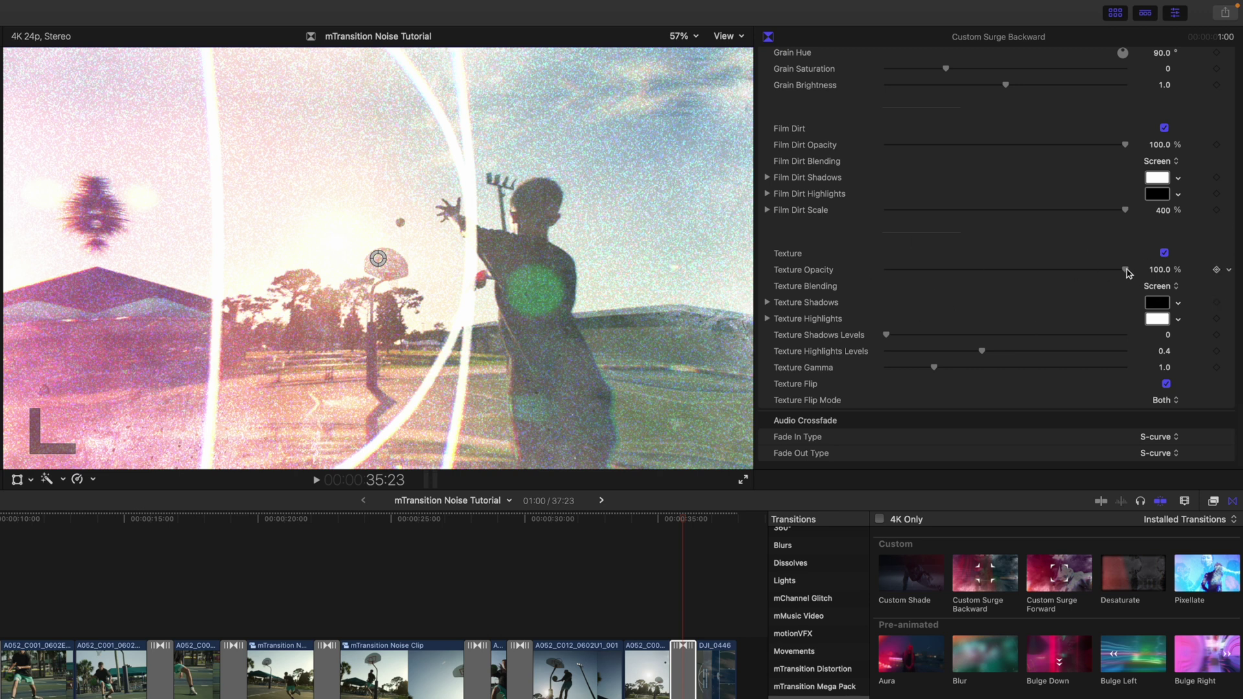
# Step: Test Texture Opacity and Texture Shadows Levels, leaving them at 100% and 0, and set Texture Highlights Levels to 0.28
pyautogui.moveTo(1127, 273); pyautogui.dragTo(1163, 278)
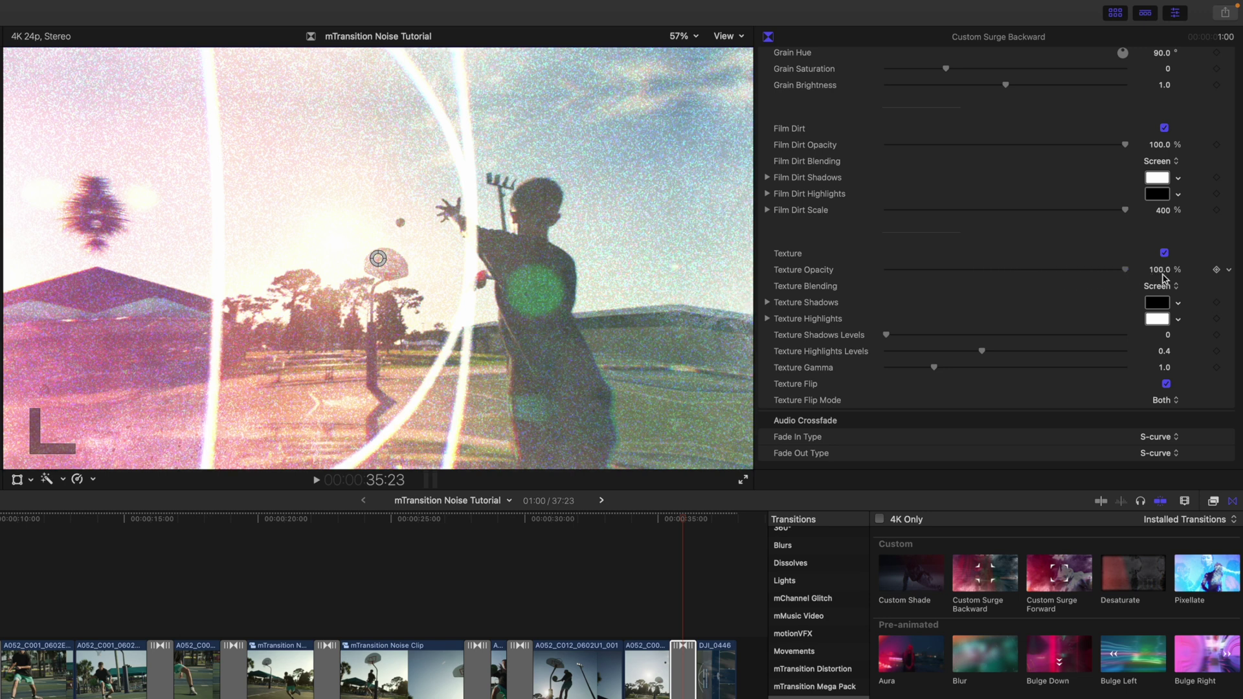
pyautogui.moveTo(888, 337); pyautogui.dragTo(858, 336)
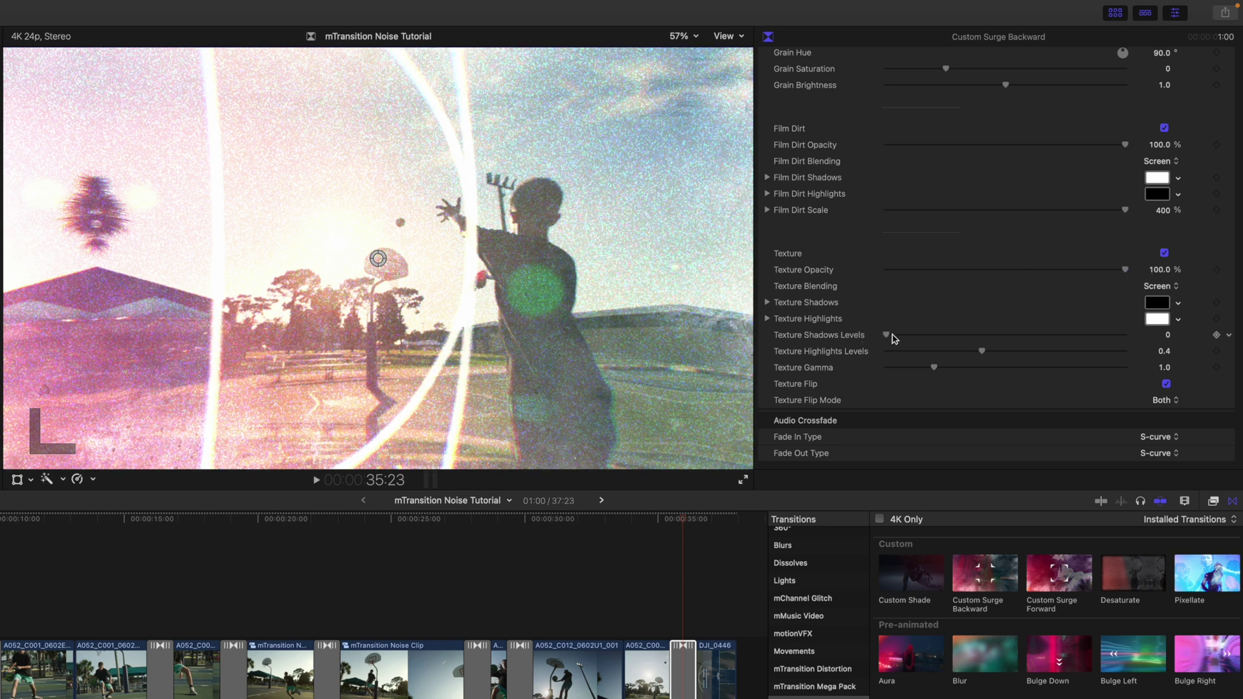
pyautogui.moveTo(983, 353); pyautogui.dragTo(946, 352)
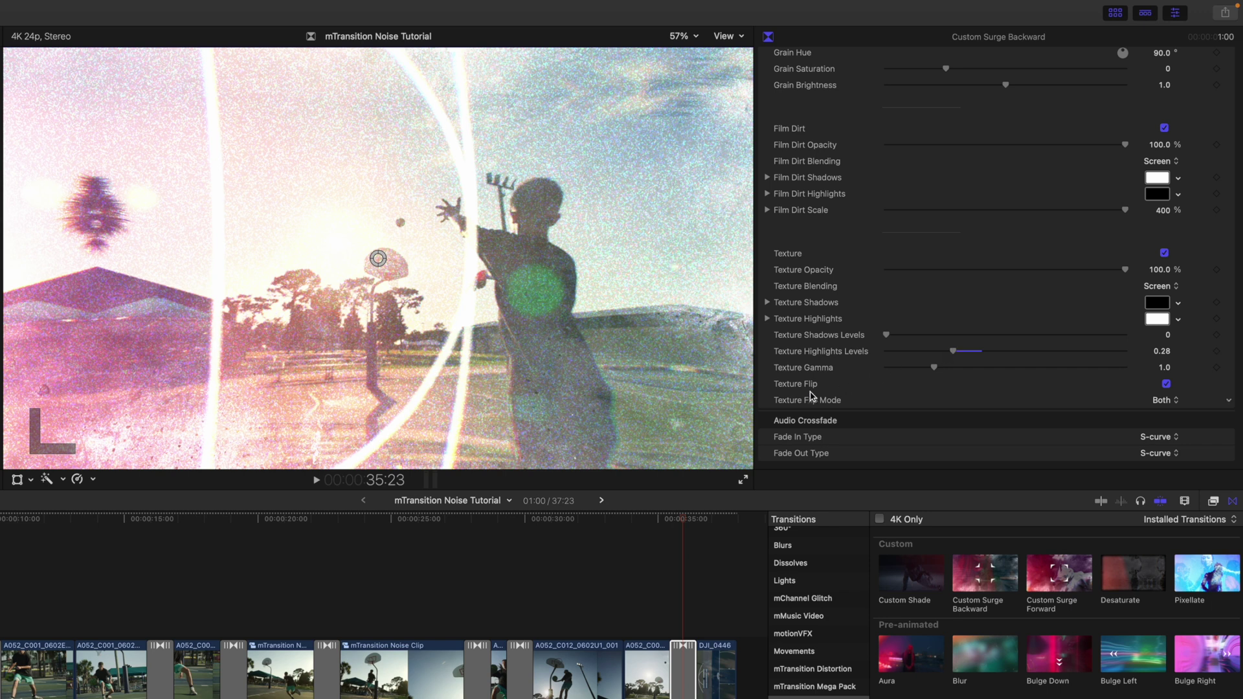
# Step: Try the Vertical and Horizontal options for Custom Surge Backward's Texture Flip Mode, and return it to Both with Texture Flip enabled
pyautogui.click(1166, 383)
pyautogui.click(1160, 401)
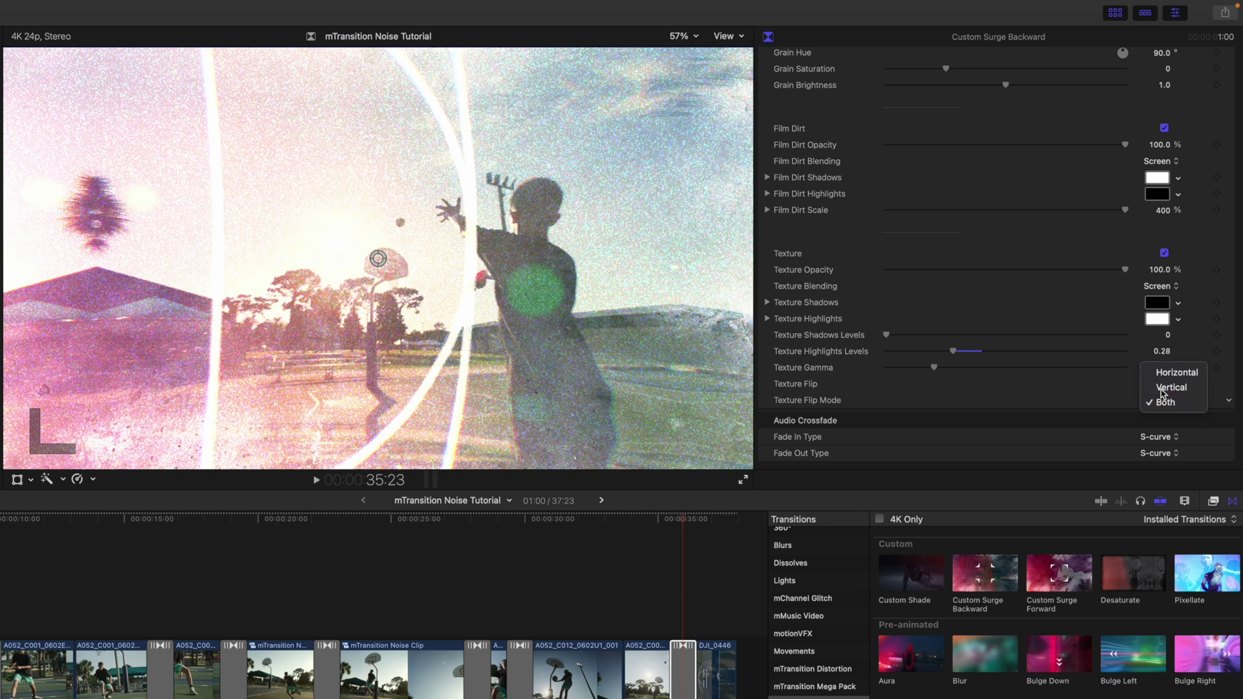
pyautogui.click(1170, 387)
pyautogui.click(1161, 402)
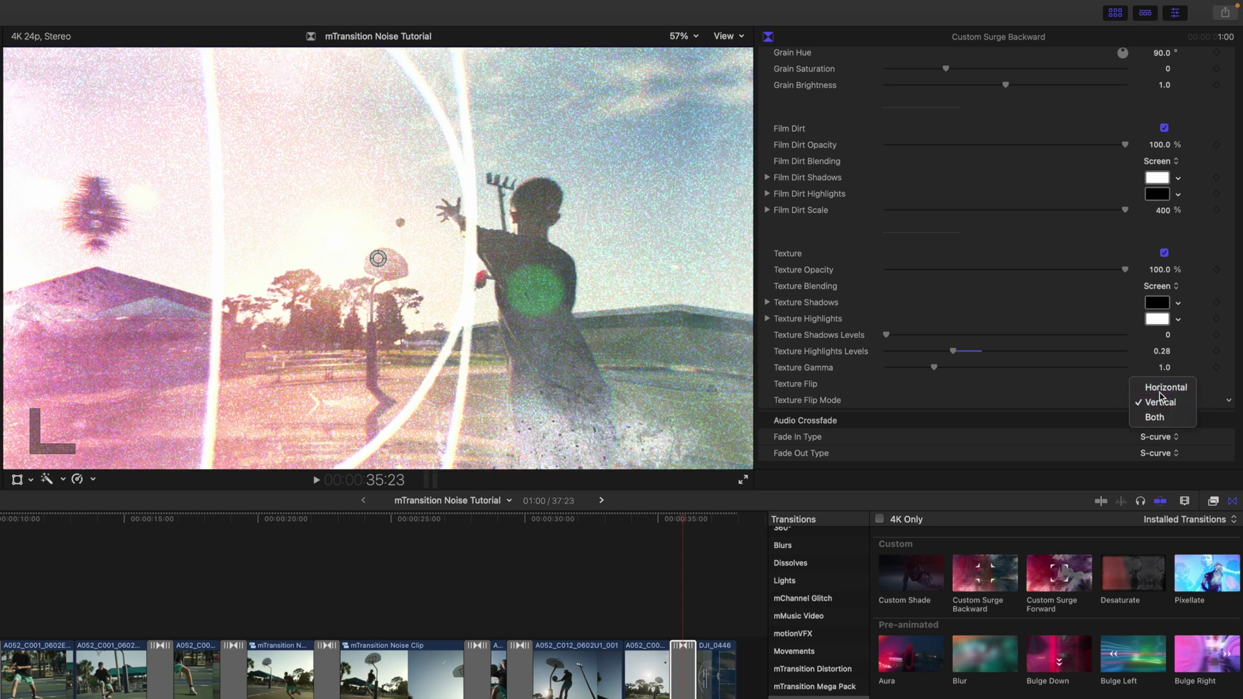
pyautogui.click(1165, 387)
pyautogui.click(1159, 402)
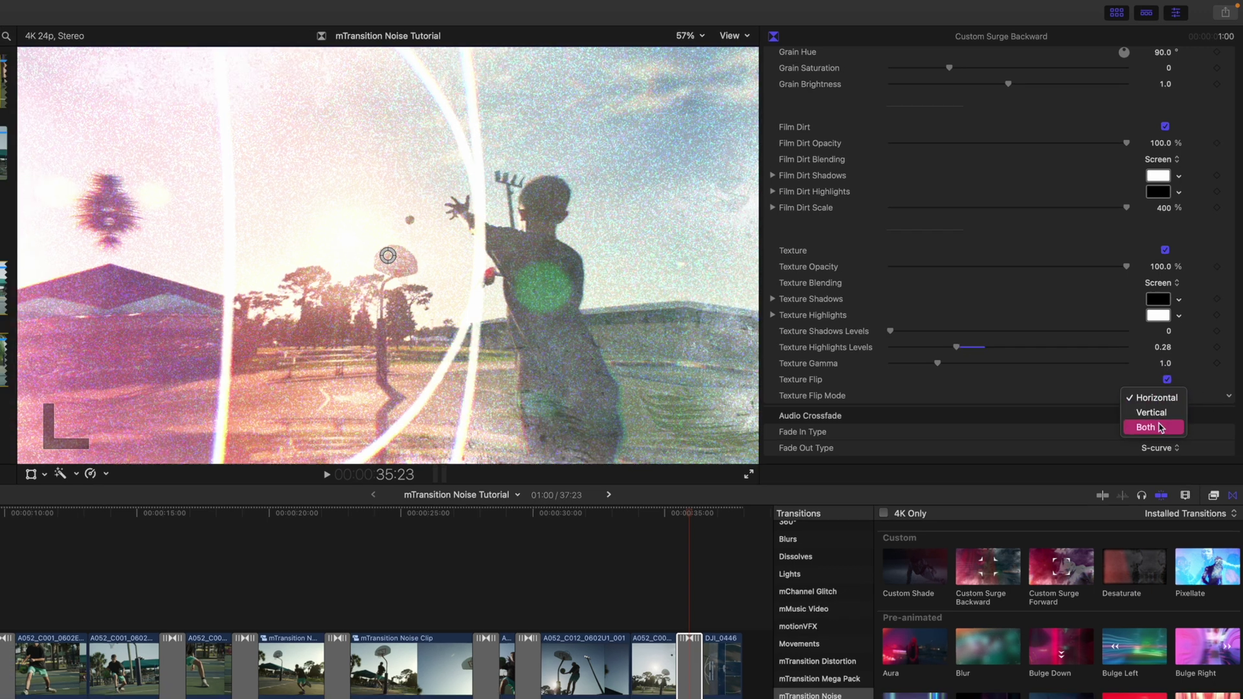
pyautogui.click(1144, 431)
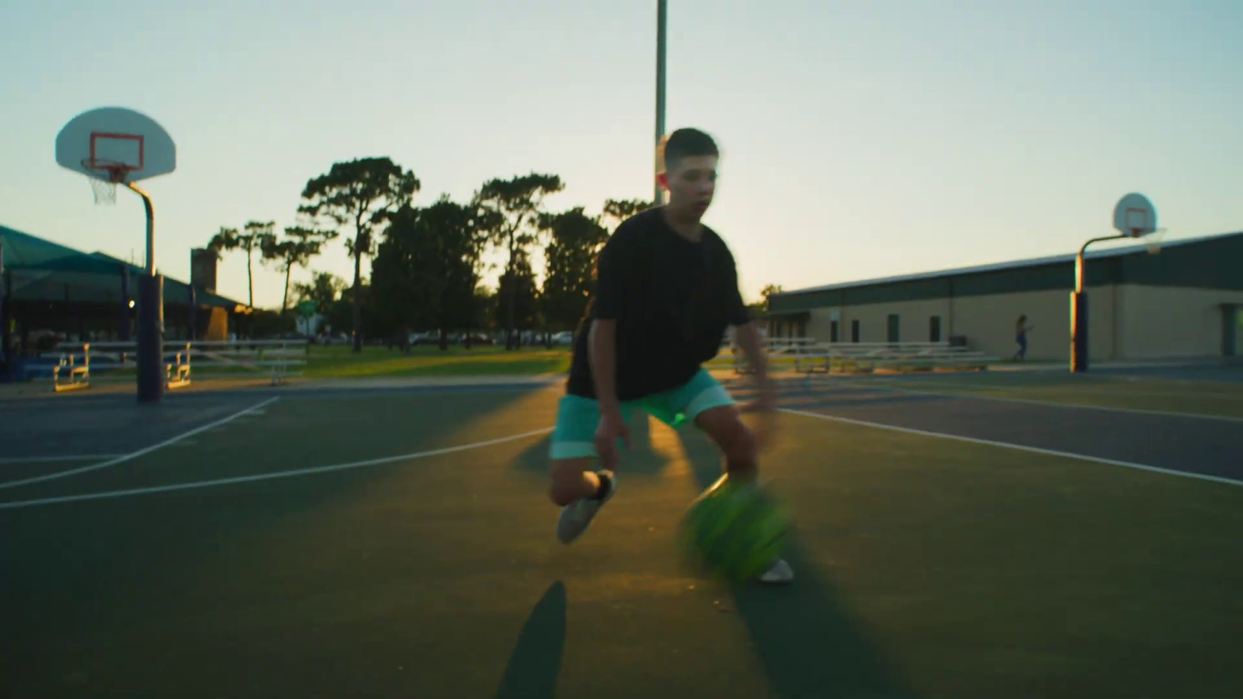